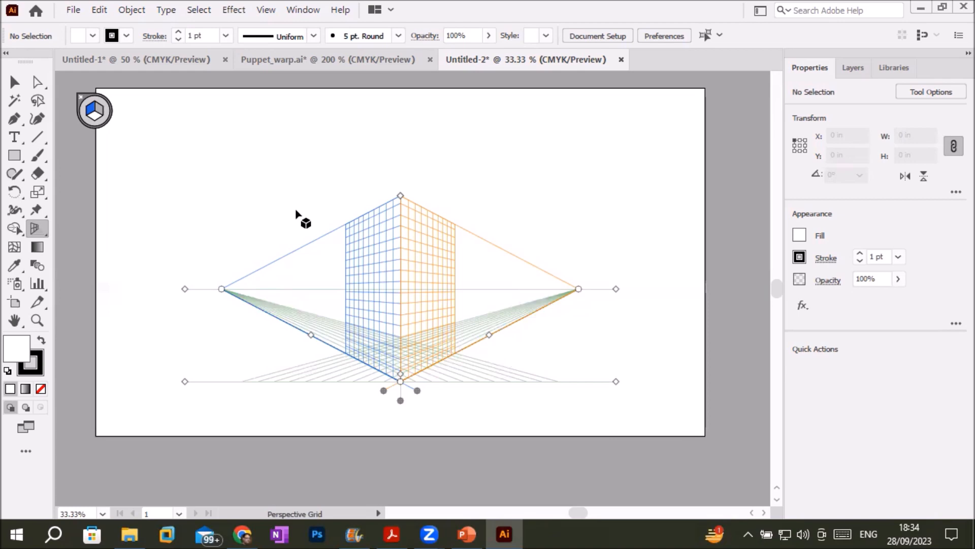
Step: Hide the perspective grid and bring it back, toggling its visibility several times until it is shown
click(261, 11)
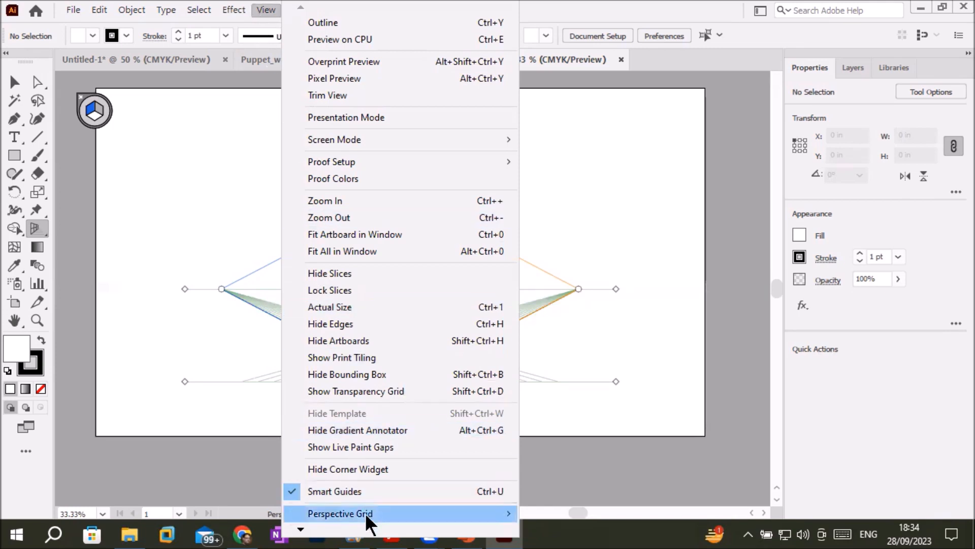
mouse_move(374, 514)
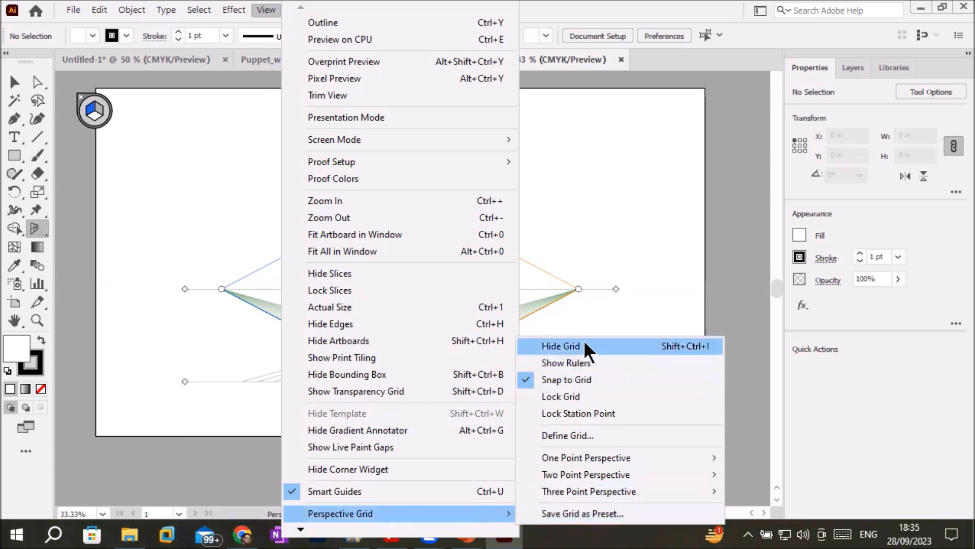
click(693, 348)
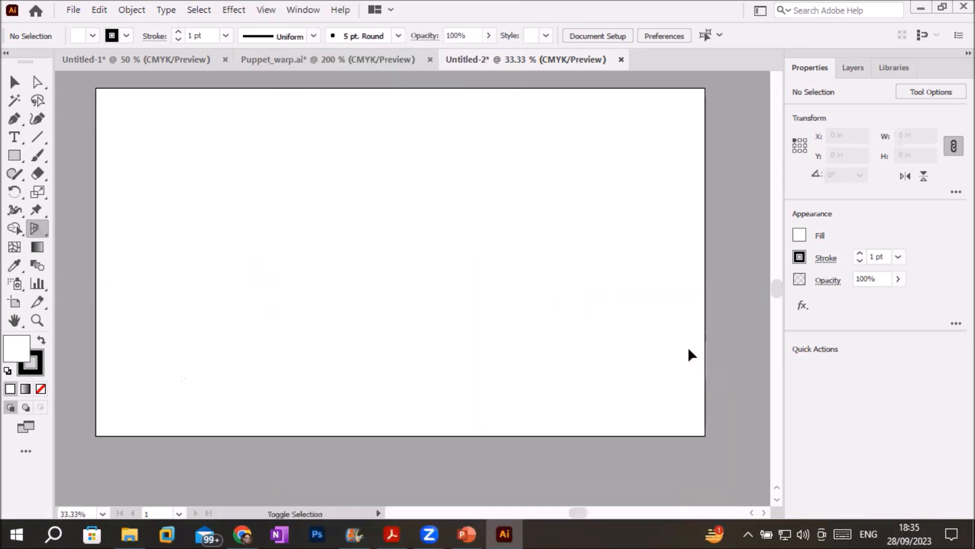
key(ctrl+shift+i)
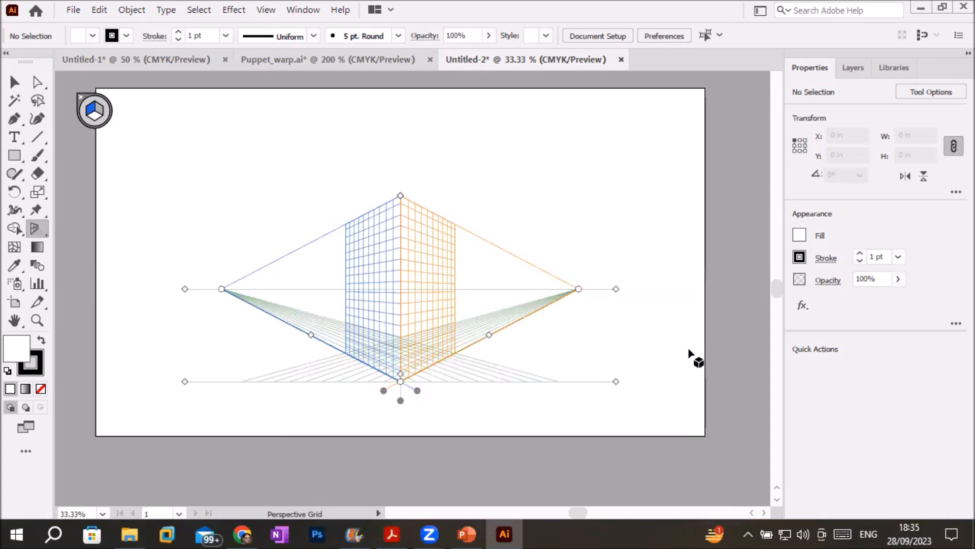
key(ctrl+shift+i)
key(ctrl+shift+i)
key(ctrl+shift+i)
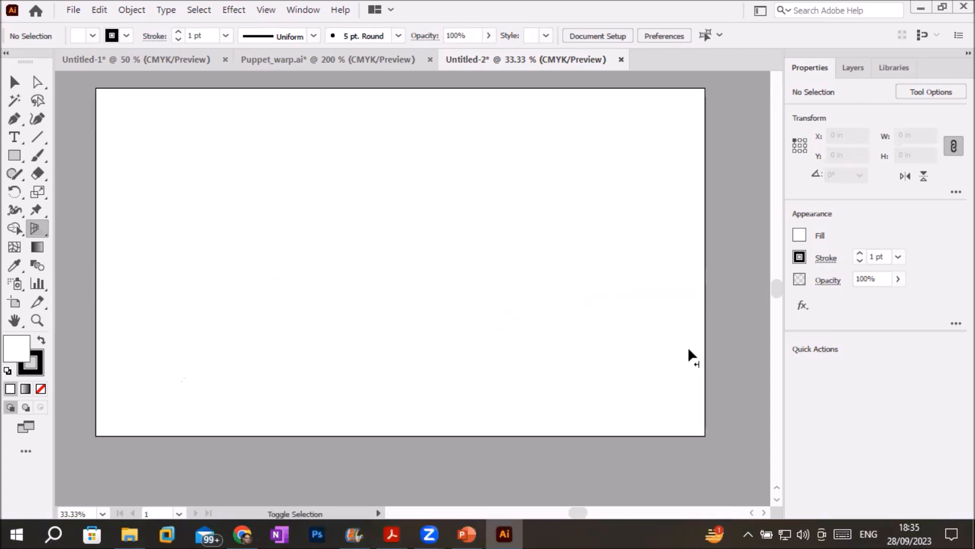
key(ctrl+shift+i)
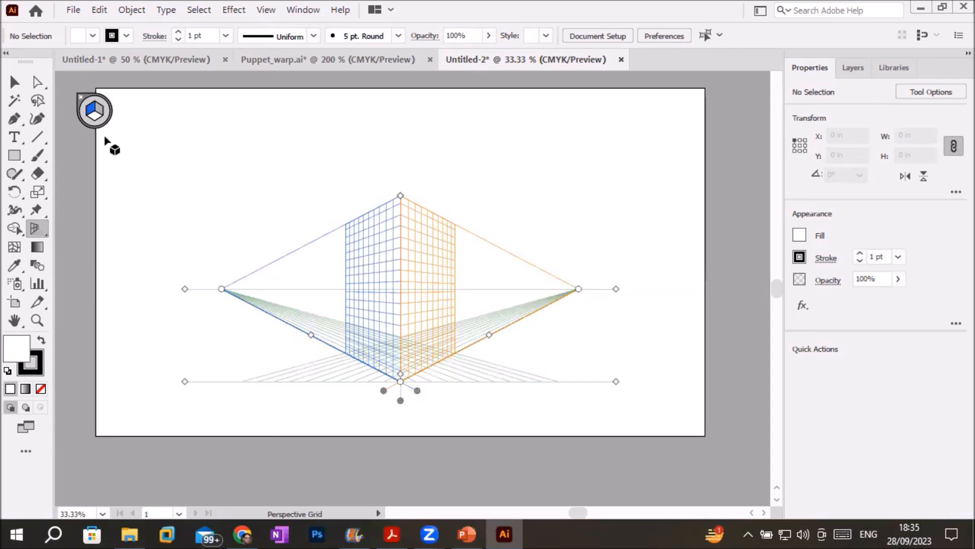
Step: Switch the active perspective plane to the right grid, the horizontal grid, and back to the left grid
click(93, 112)
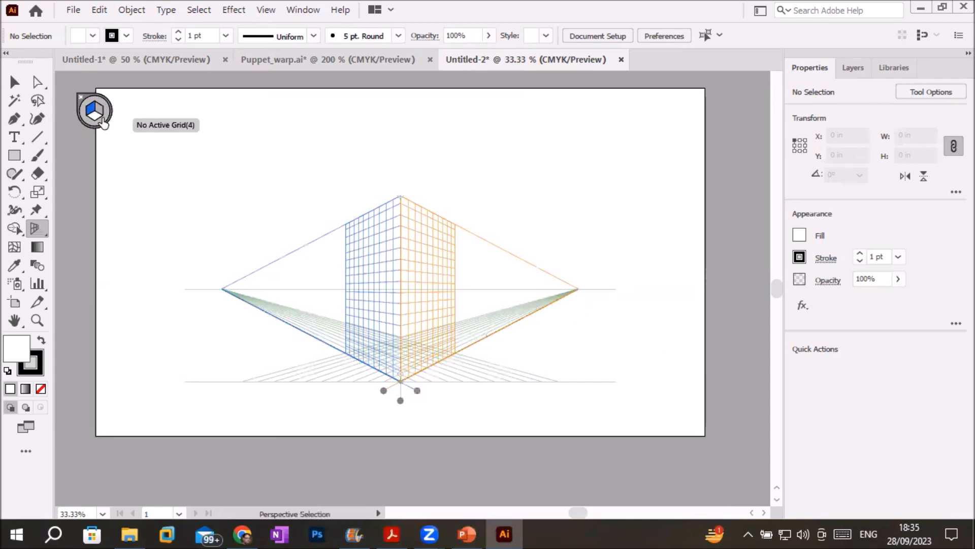
click(99, 112)
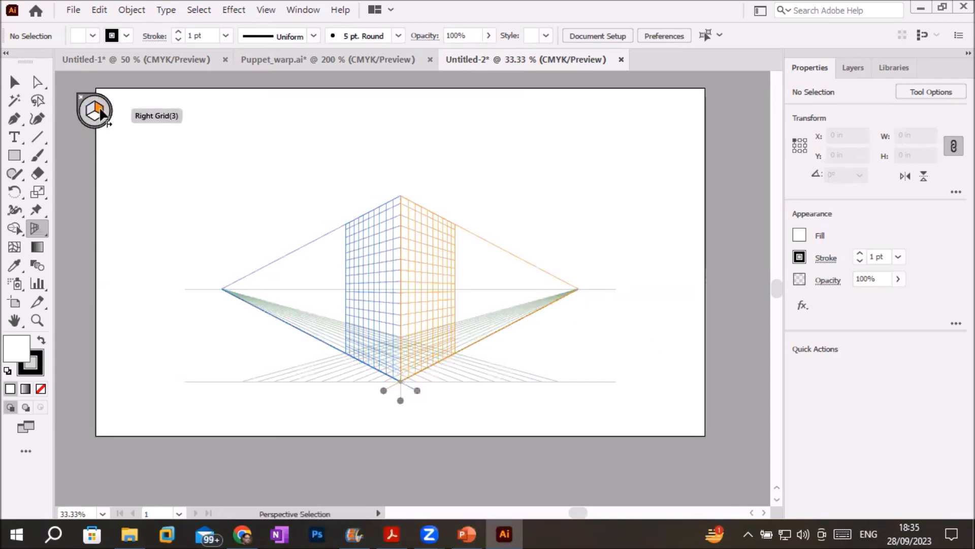
click(95, 118)
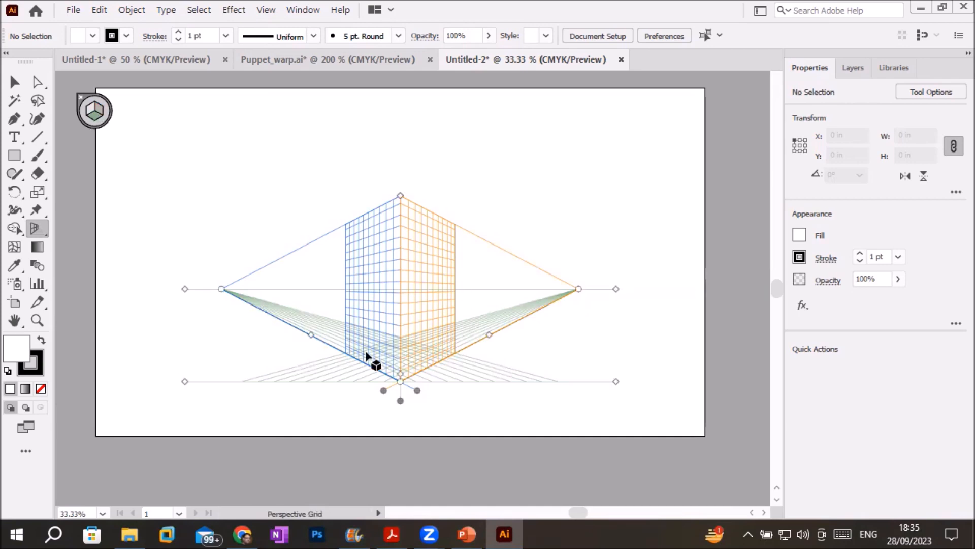
click(89, 112)
Step: Increase the perspective grid's cell size moderately so both wall grids extend wider from the central corner
scroll(429, 307, up, 1)
scroll(433, 312, up, 1)
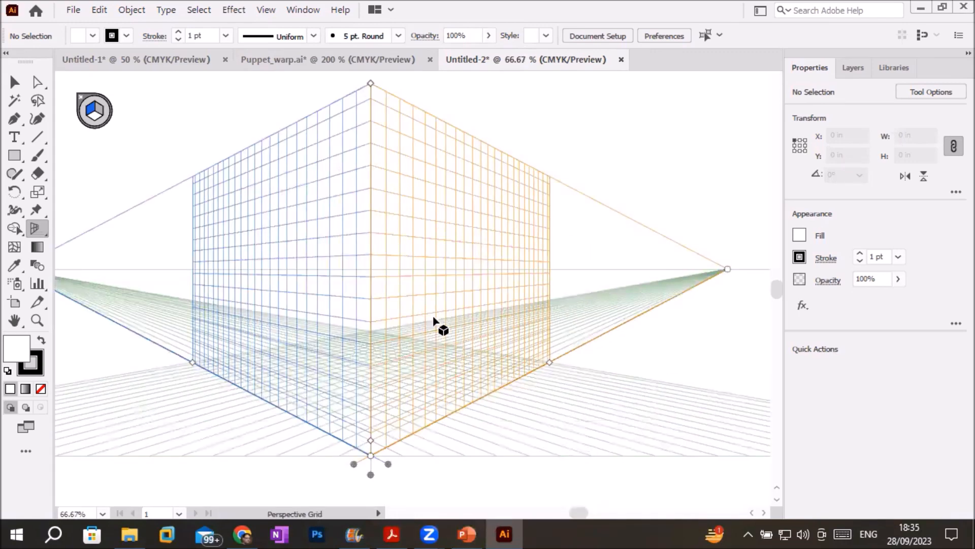
scroll(433, 320, down, 2)
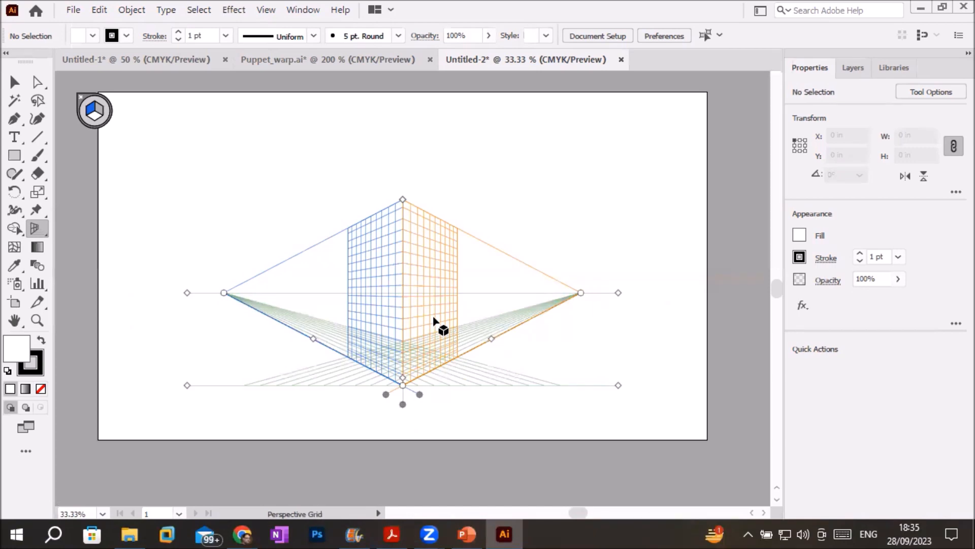
scroll(419, 394, up, 2)
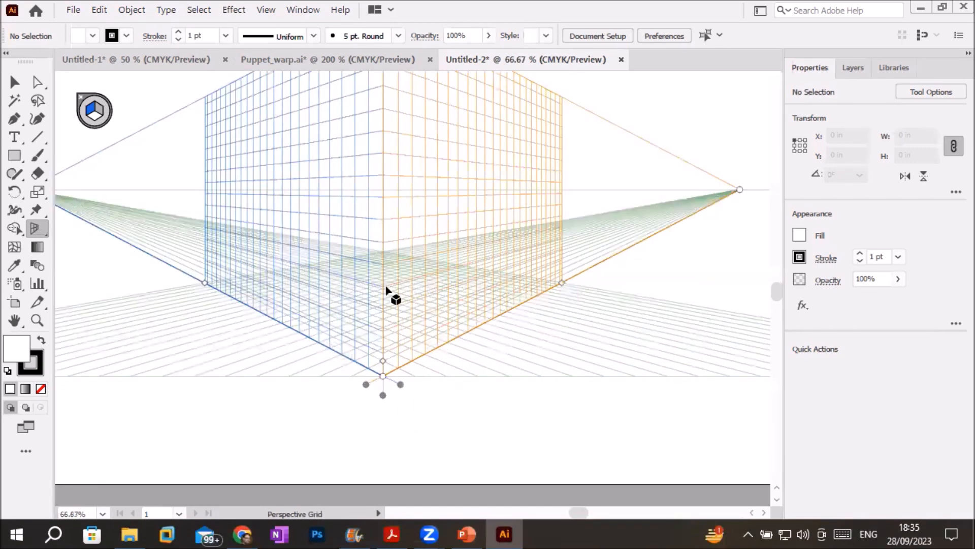
scroll(355, 216, down, 2)
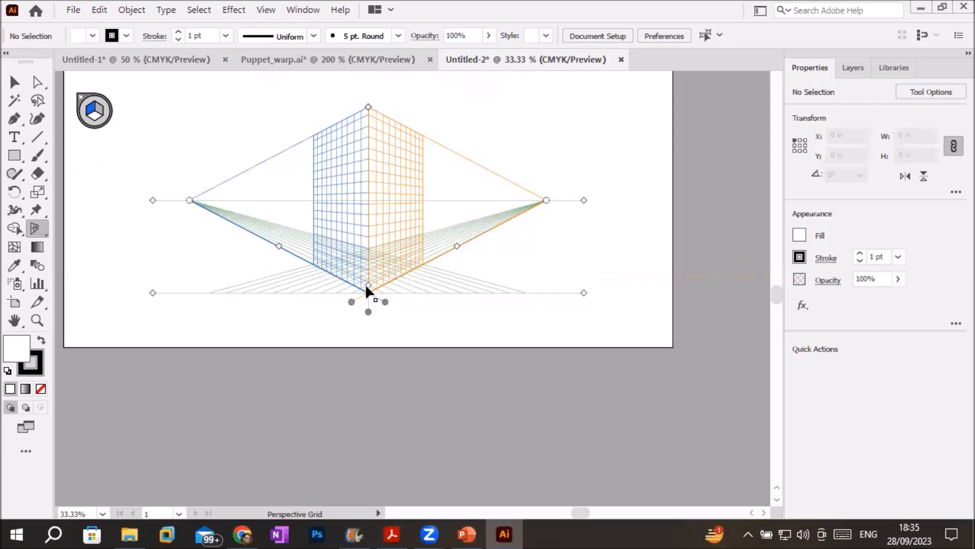
drag(367, 285, 376, 255)
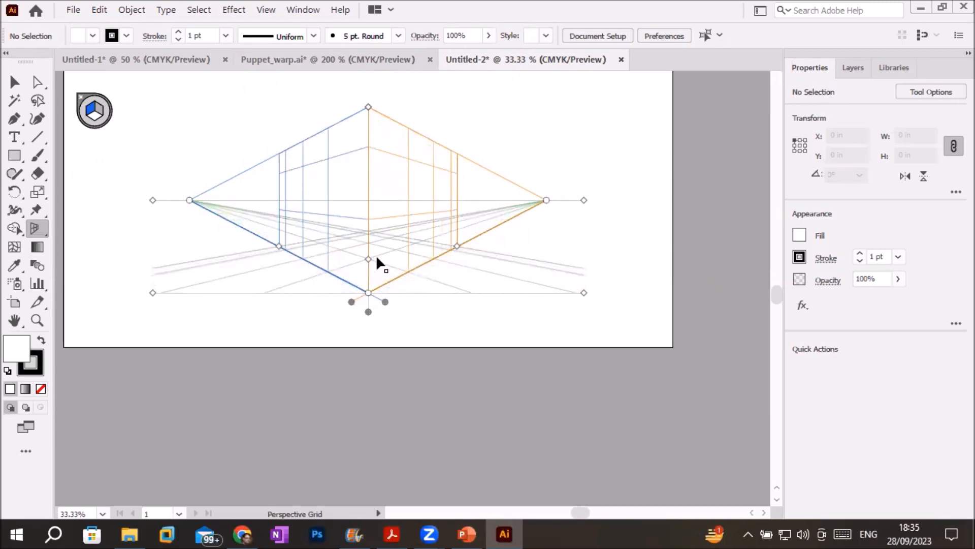
drag(376, 254, 370, 278)
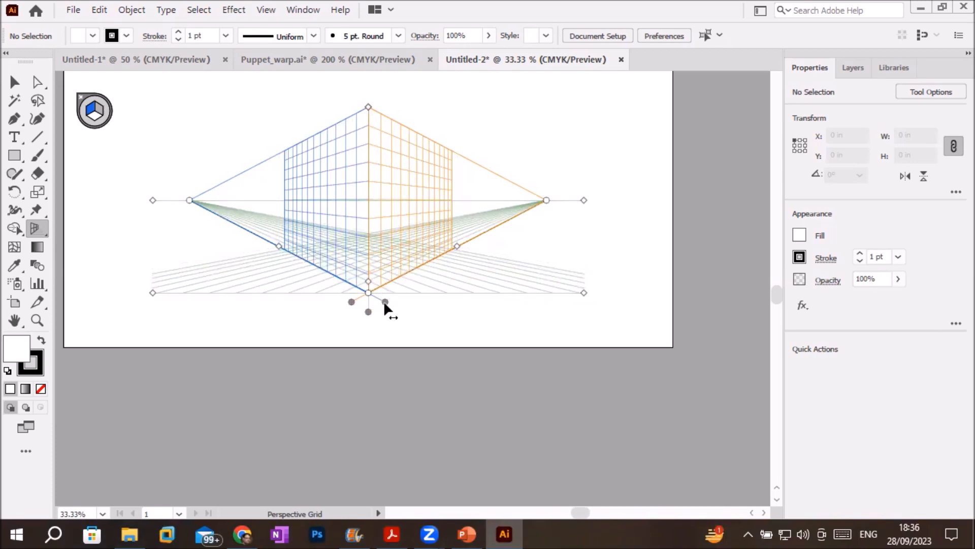
Step: Lower the ground plane slightly, and shift the left grid plane and realign it with the right plane at the central corner
drag(385, 303, 355, 315)
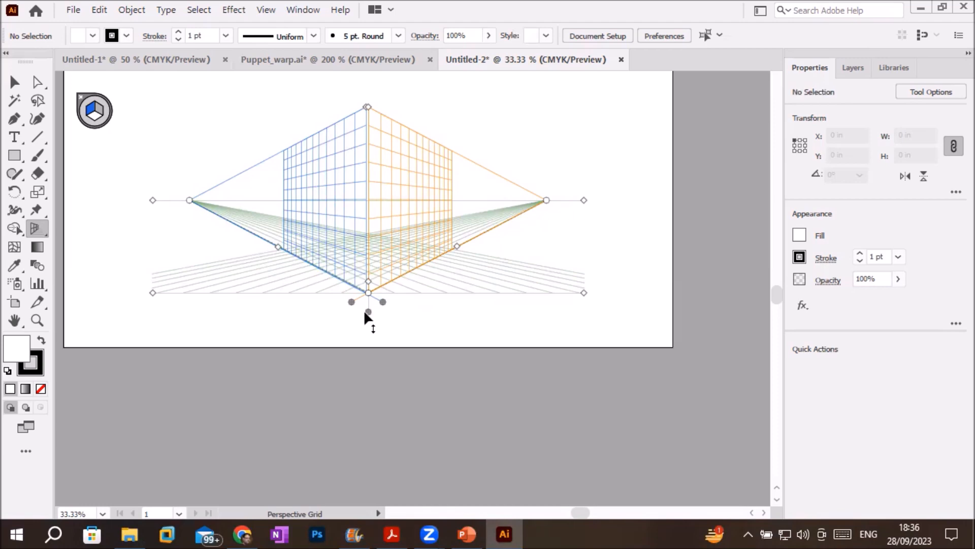
mouse_move(368, 312)
mouse_down()
mouse_move(361, 209)
mouse_move(357, 315)
mouse_up()
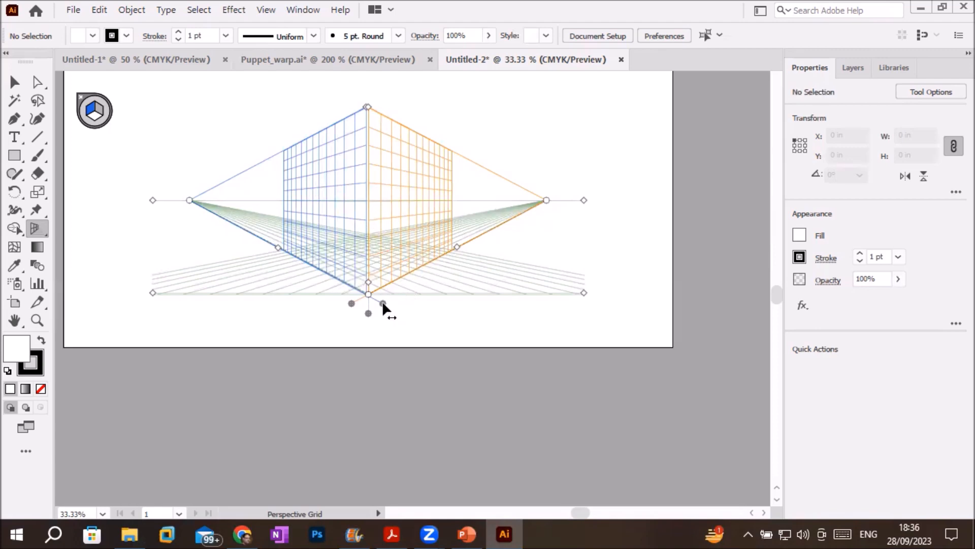
drag(383, 303, 384, 307)
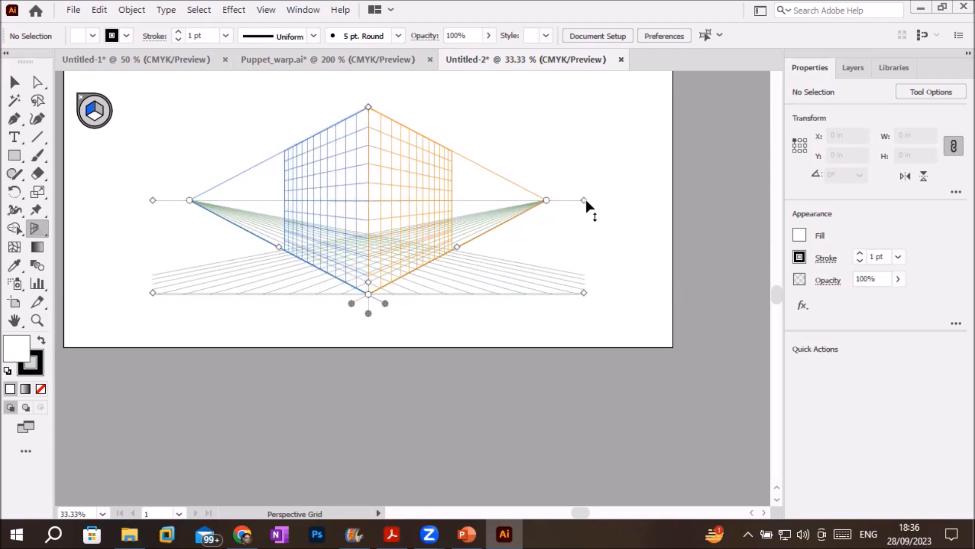
Step: Lower the perspective grid's horizon line to about 11 pt above the ground level
drag(584, 201, 546, 398)
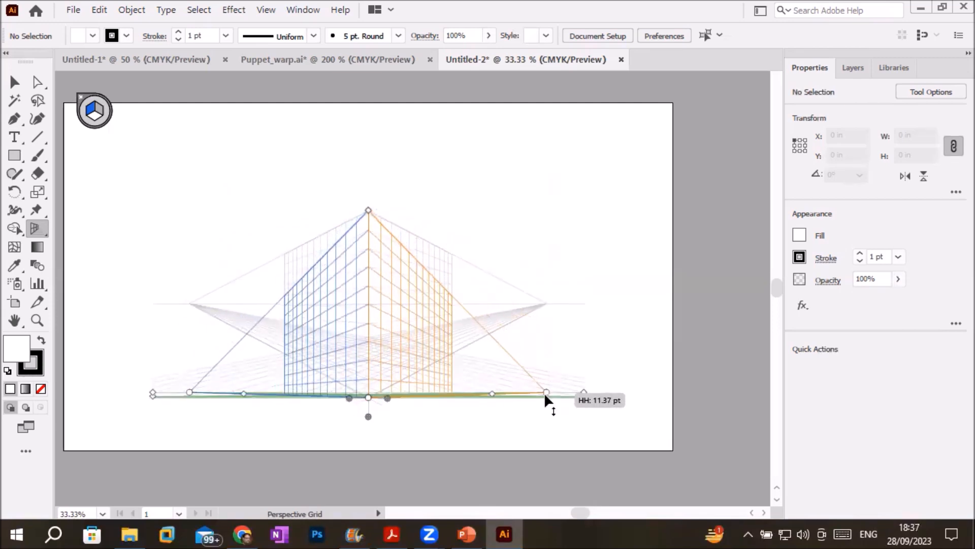
drag(545, 392, 586, 394)
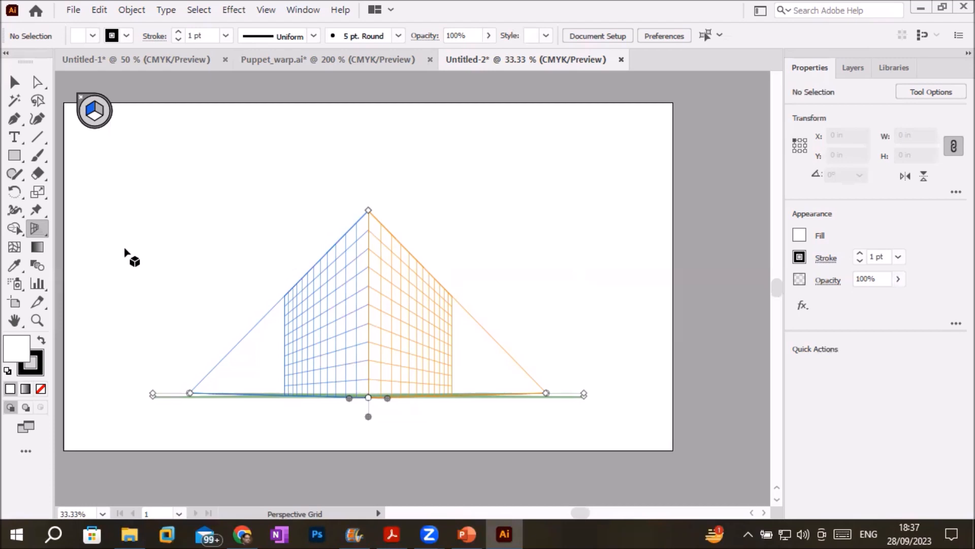
Step: Cycle the active plane through the horizontal and right grids, and draw a rectangle about 8.05 by 6.85 in covering the left grid
click(14, 155)
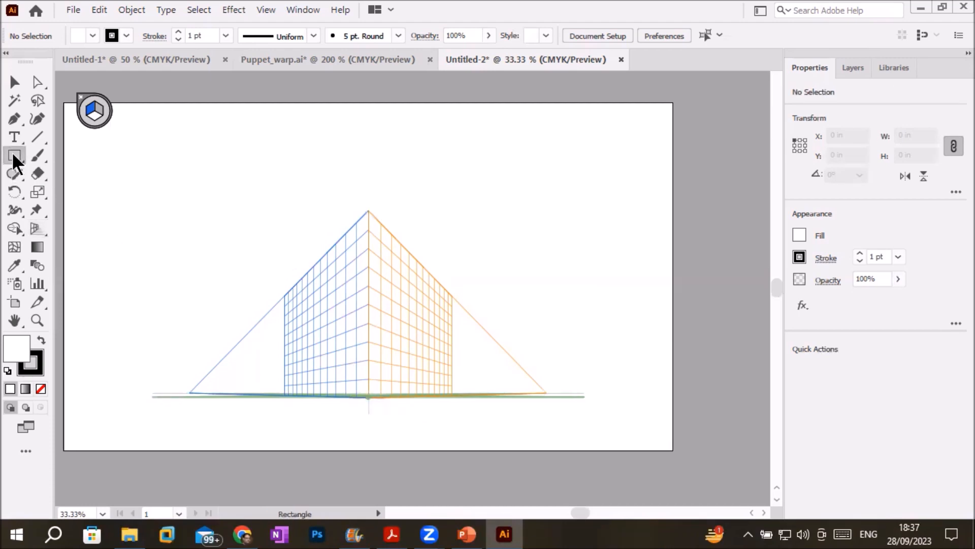
click(14, 157)
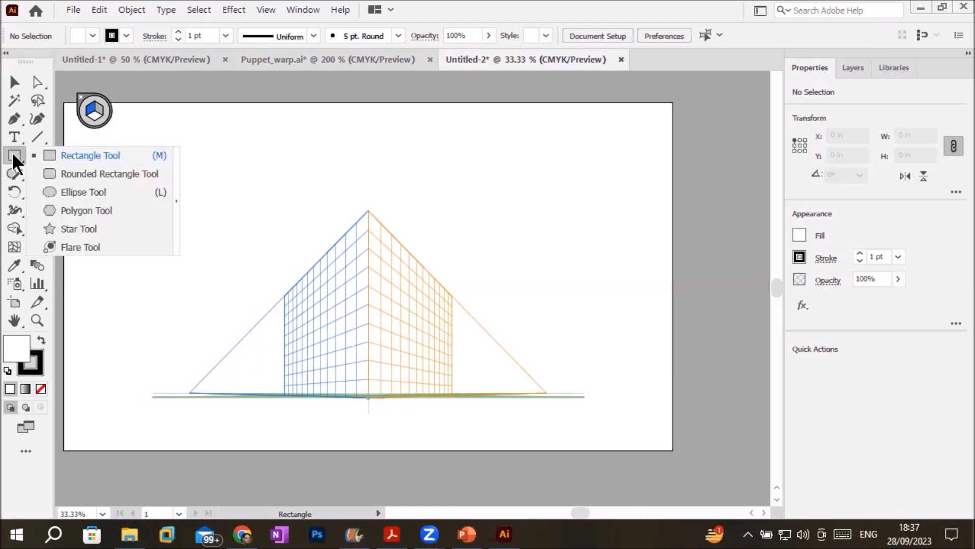
click(13, 158)
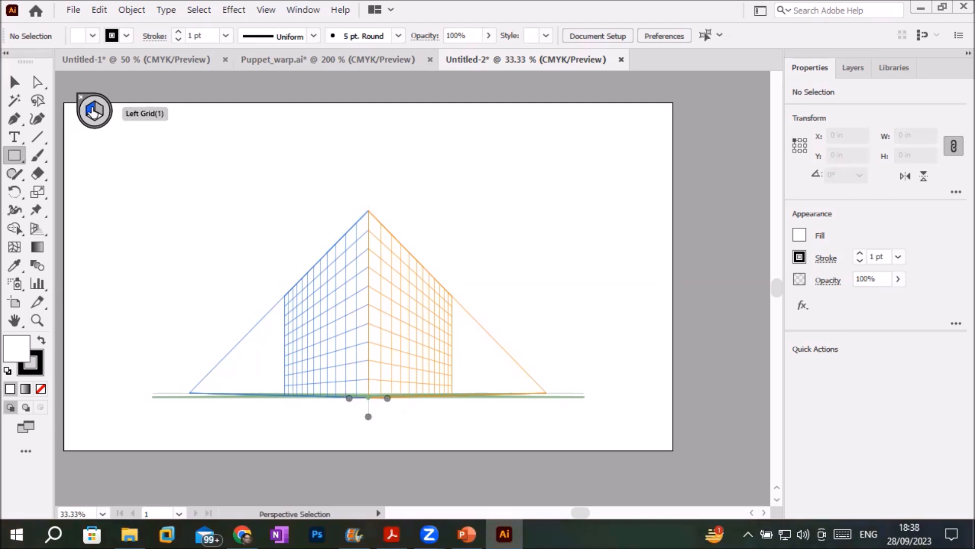
click(95, 124)
click(100, 117)
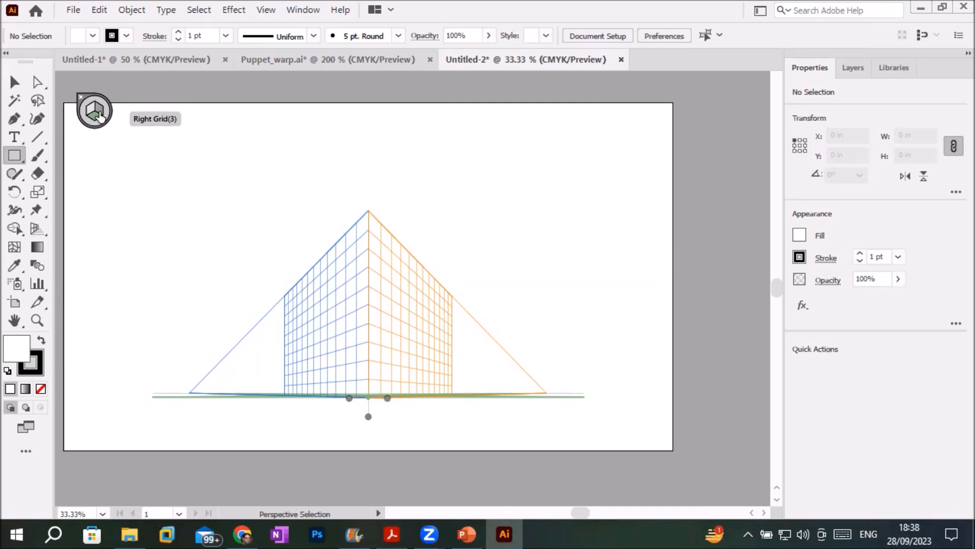
click(99, 115)
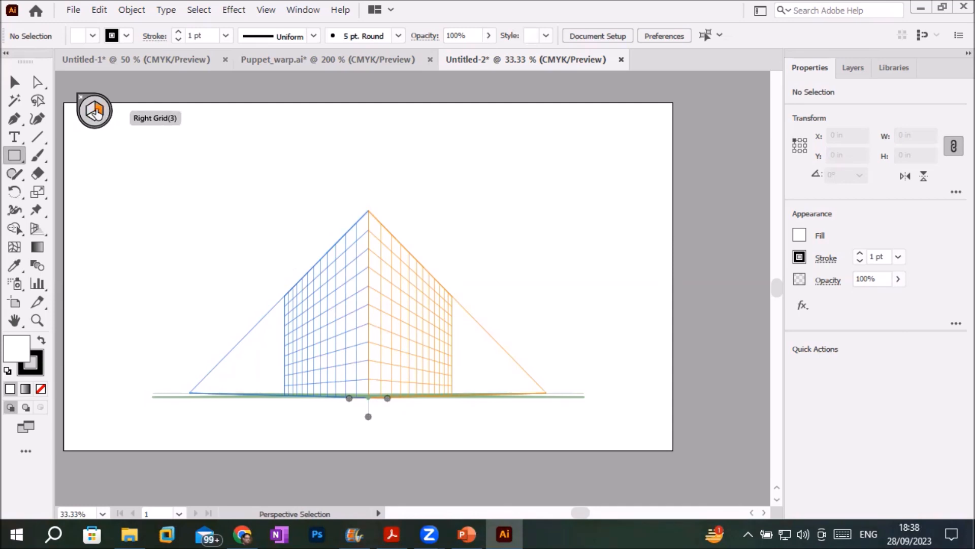
click(93, 112)
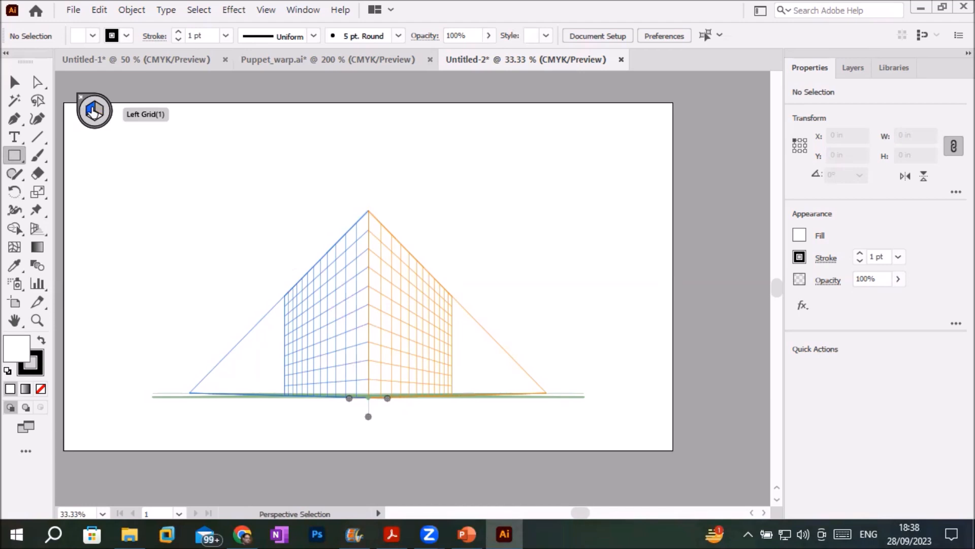
click(100, 114)
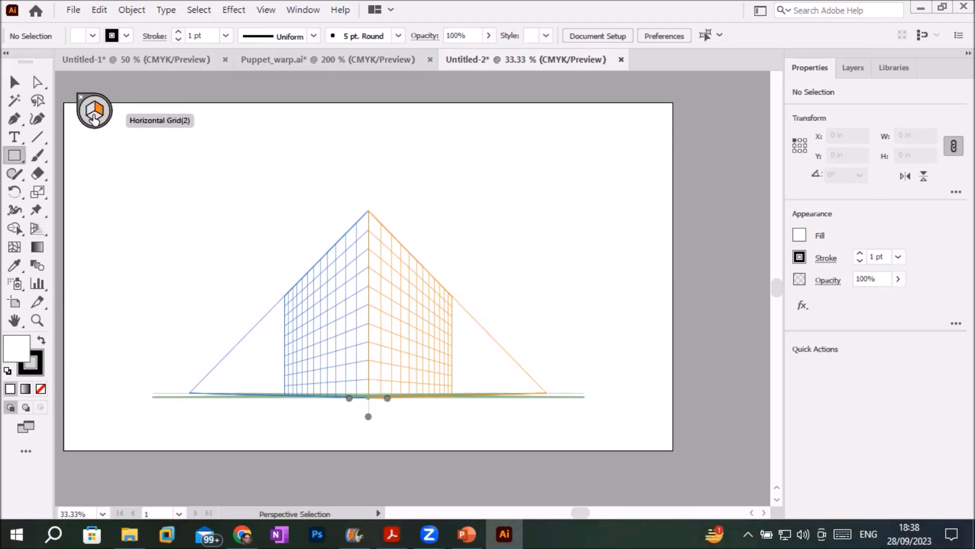
click(94, 120)
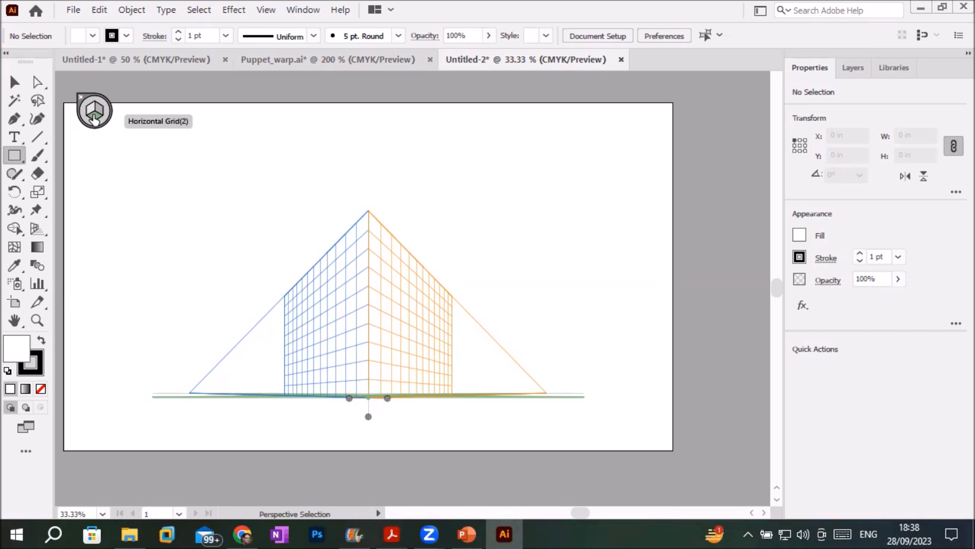
click(89, 109)
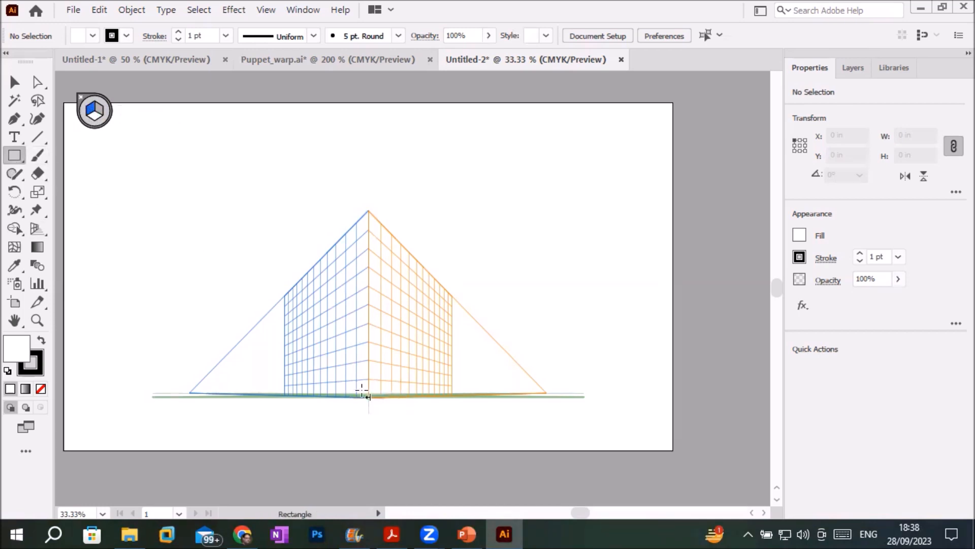
drag(368, 394, 285, 294)
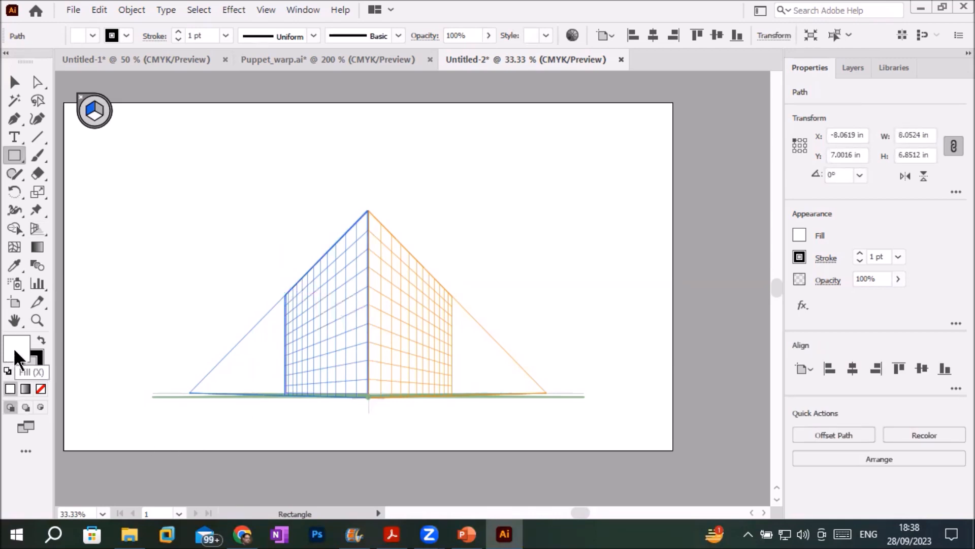
Step: Remove the rectangle's stroke and set its fill to brown, CMYK 39.61, 51.37, 100, 20.78
click(42, 344)
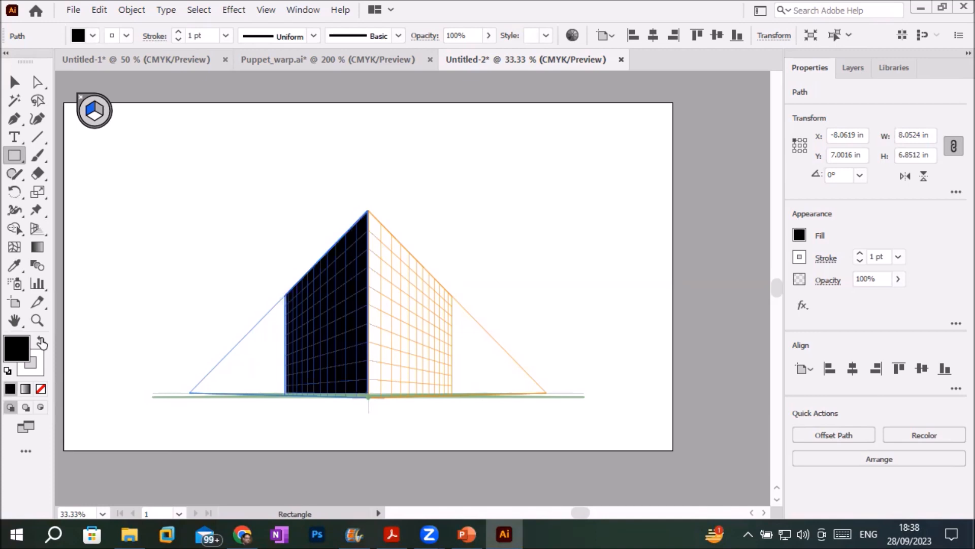
click(34, 367)
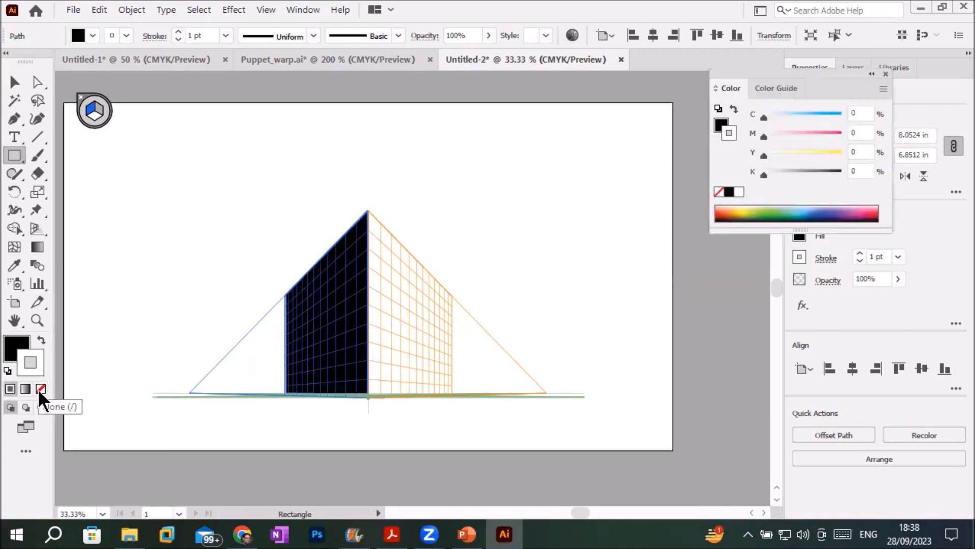
click(41, 388)
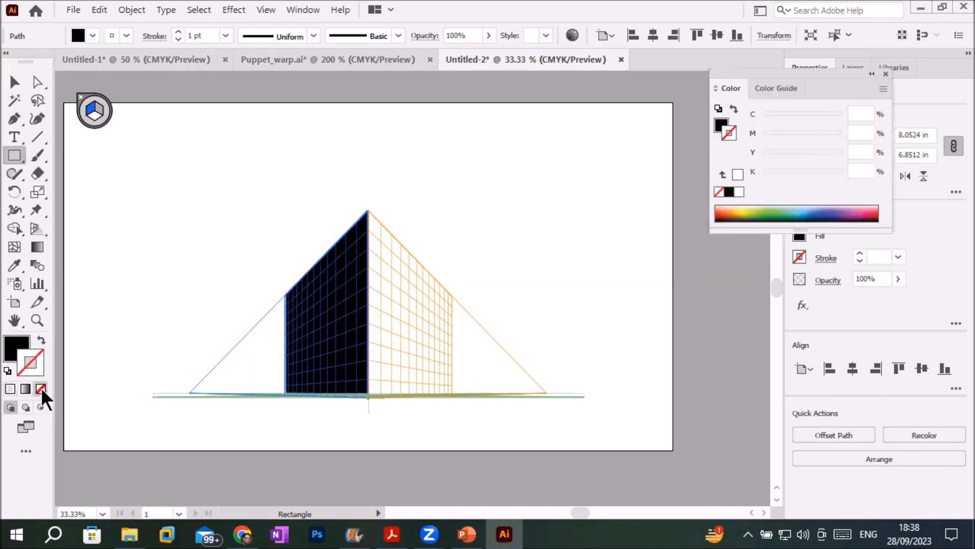
click(15, 345)
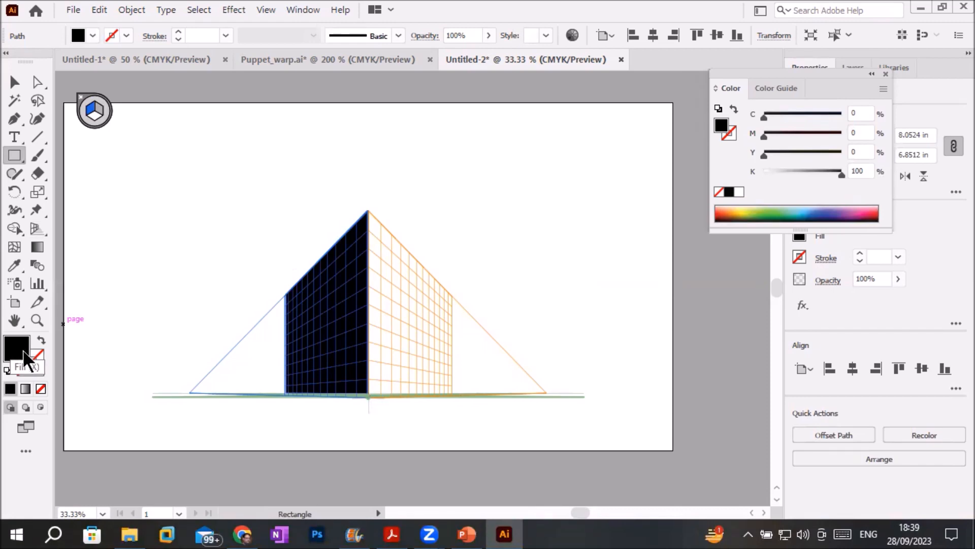
click(739, 210)
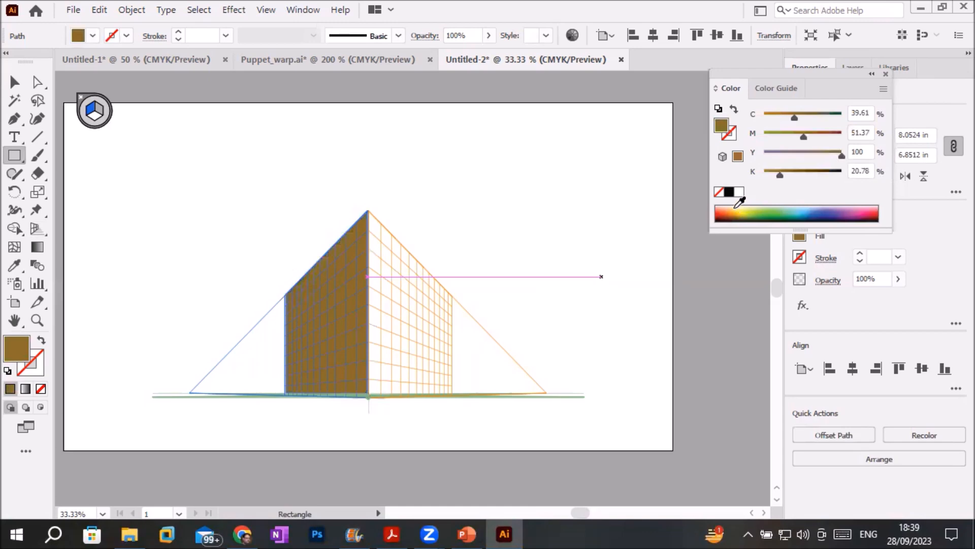
Step: Recolour the left wall's fill to golden yellow, CMYK 0, 16.47, 75.29, 26
click(745, 207)
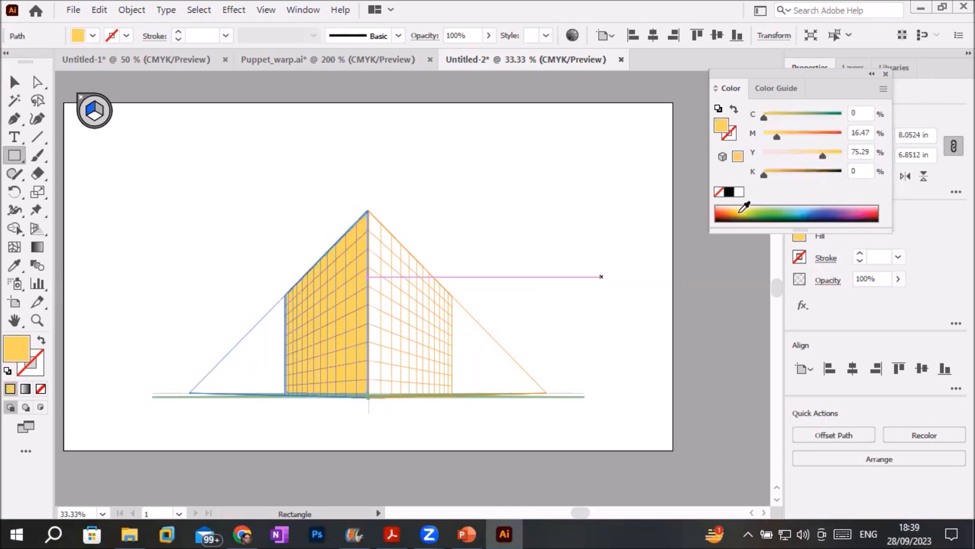
drag(764, 175, 785, 175)
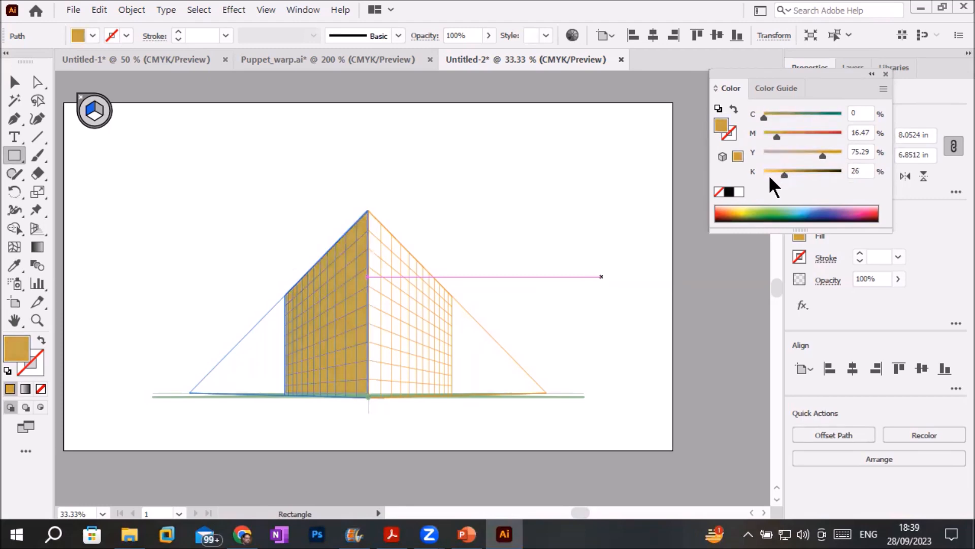
Step: Draw a rectangle about 8.37 by 6.82 in covering the right grid, and set its fill to CMYK 0, 16.47, 38, 11
click(101, 113)
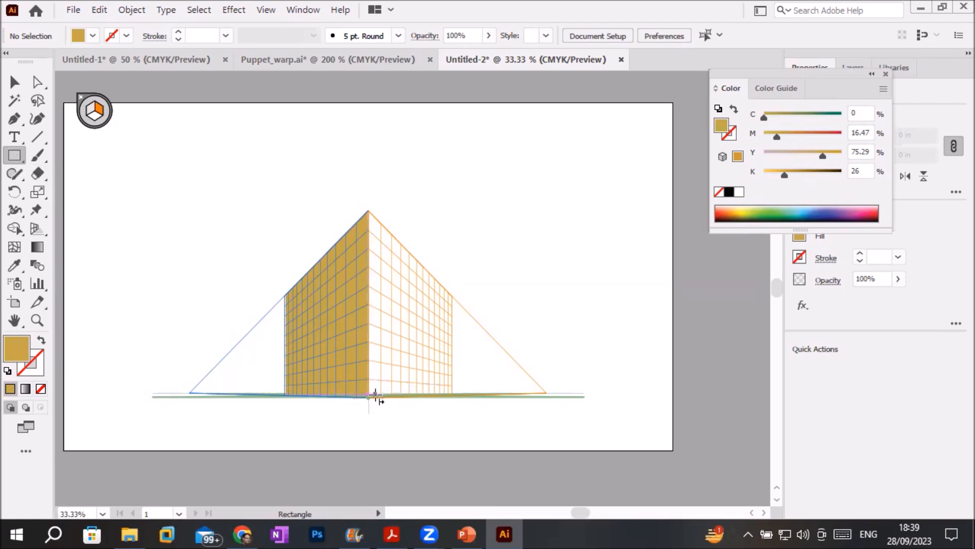
drag(369, 395, 450, 296)
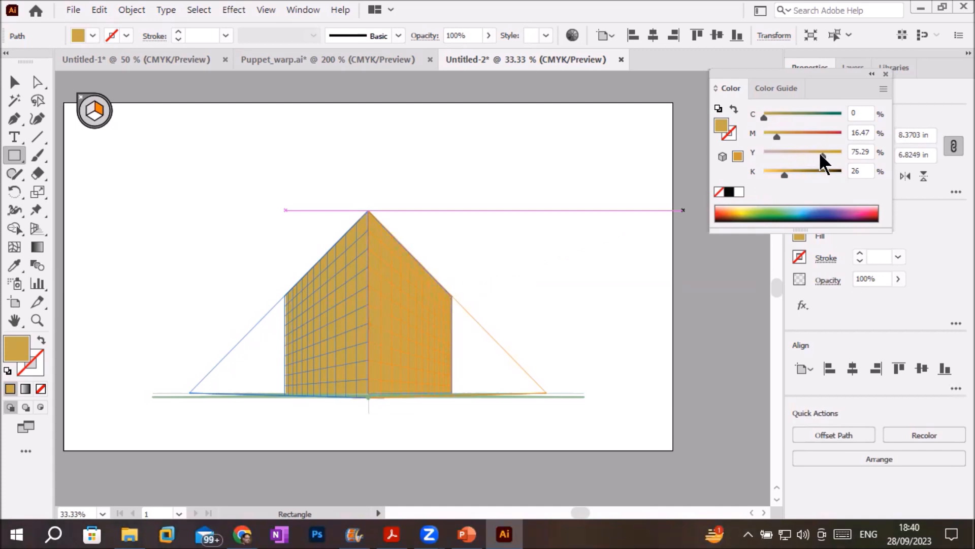
drag(820, 153, 792, 155)
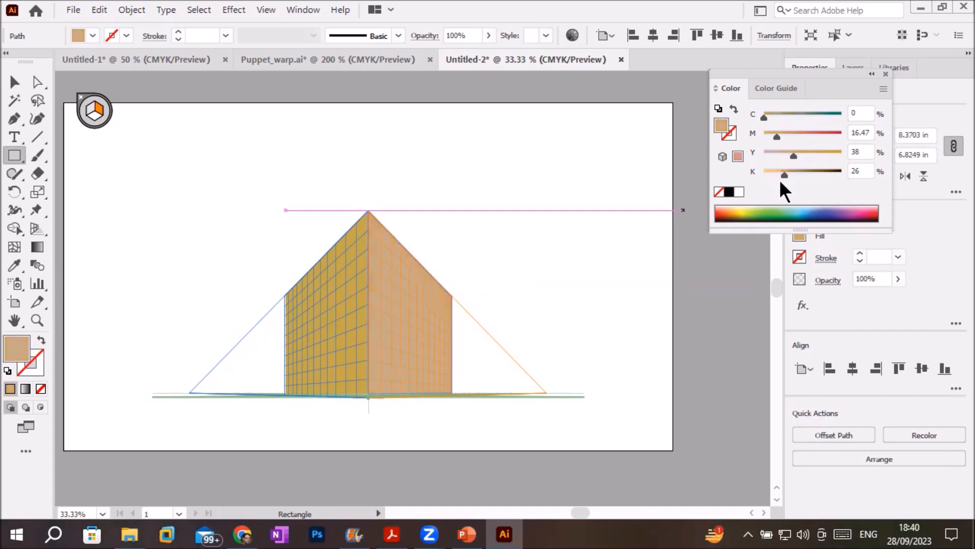
drag(782, 173, 767, 173)
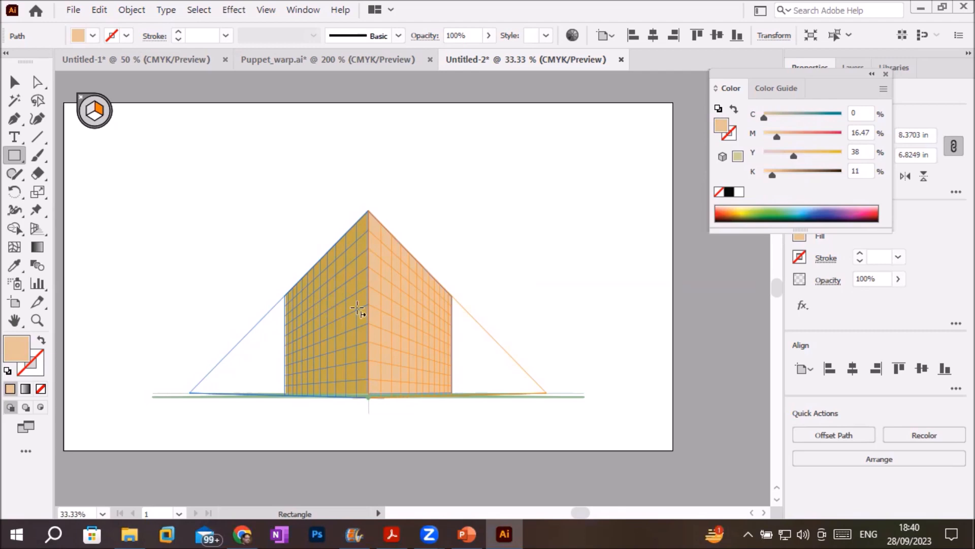
Step: Make the left grid the active plane and try to darken the left wall's fill to 74% black
key(shift+v)
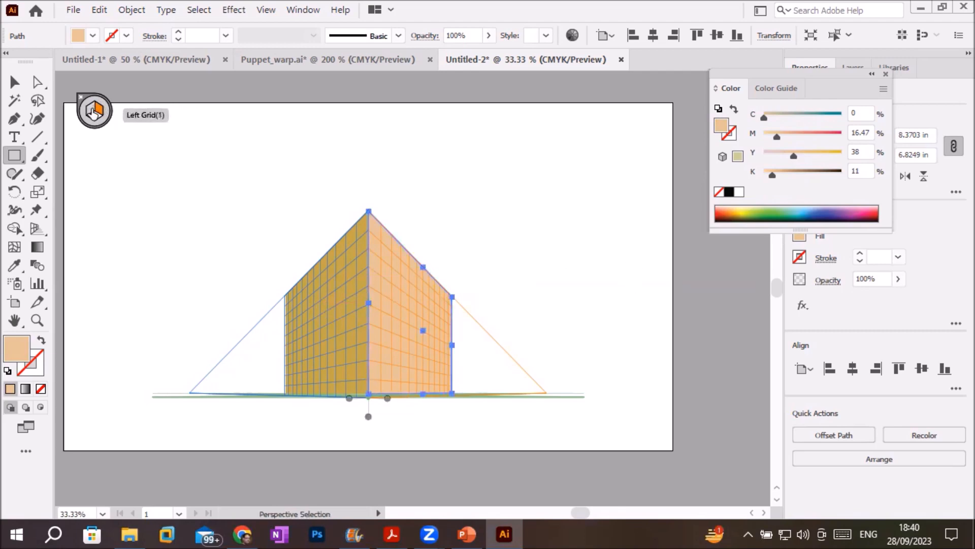
click(93, 112)
key(m)
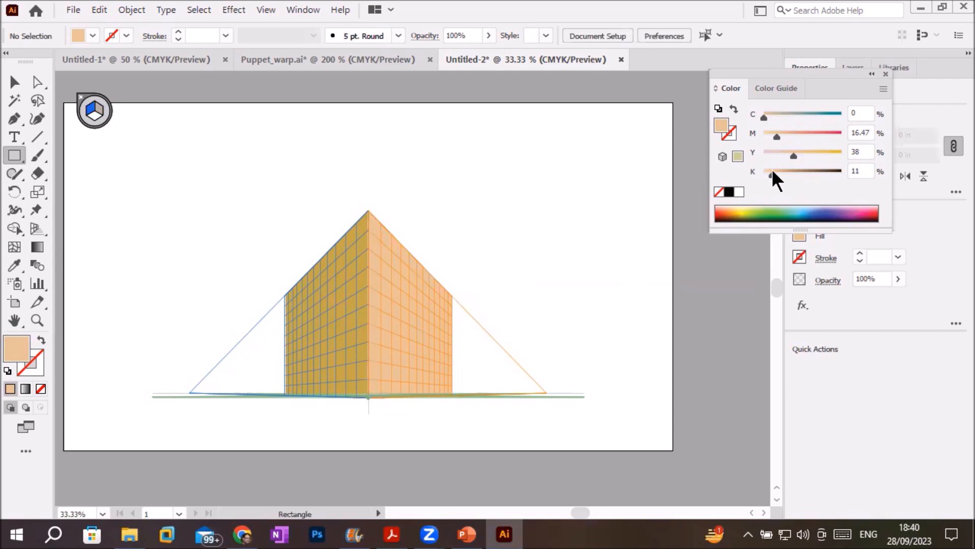
drag(773, 174, 821, 175)
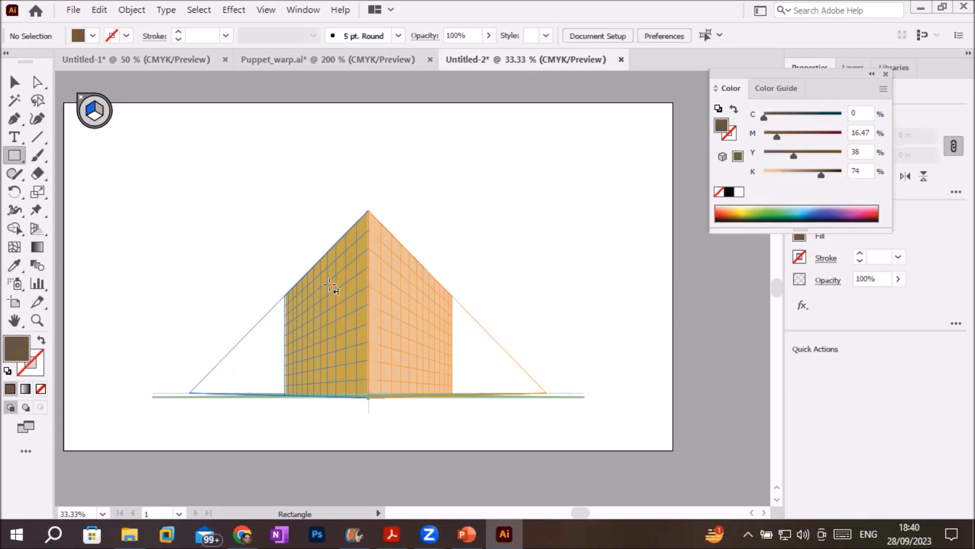
Step: Select the left wall with the Perspective Selection tool and set its fill's black value to 51%
click(34, 228)
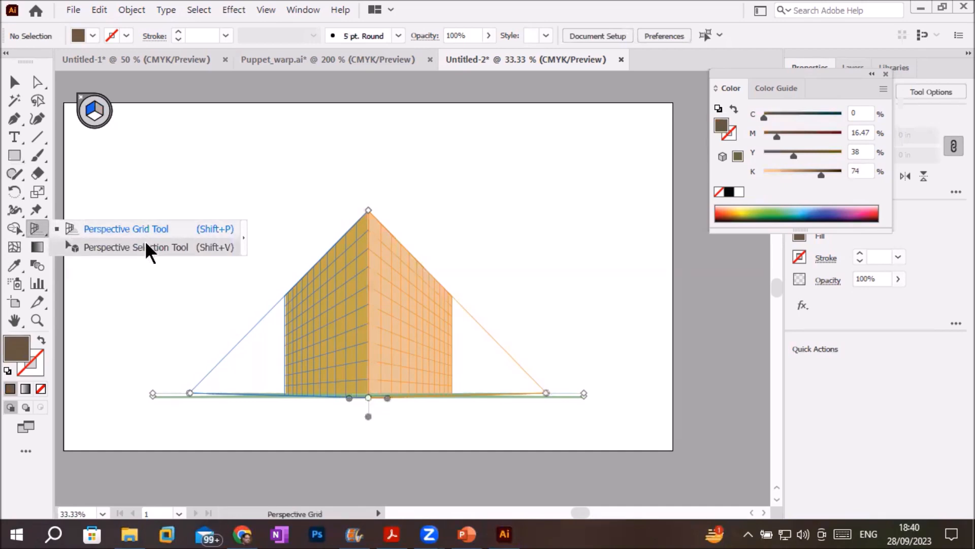
click(145, 247)
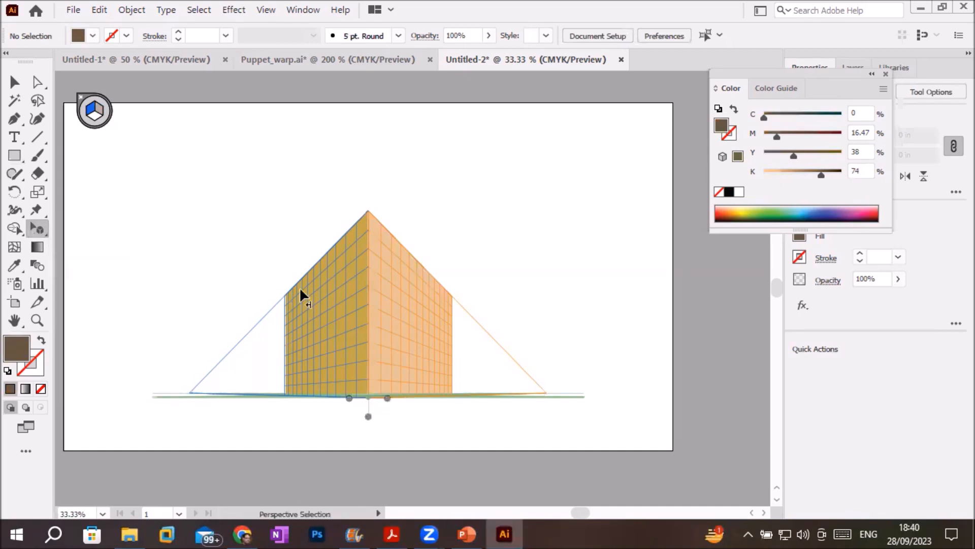
click(349, 297)
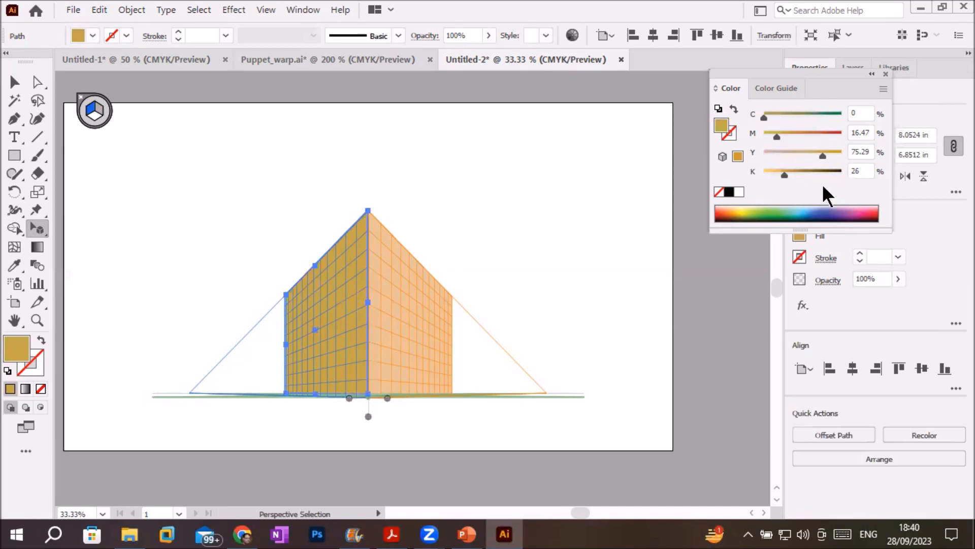
drag(786, 173, 804, 172)
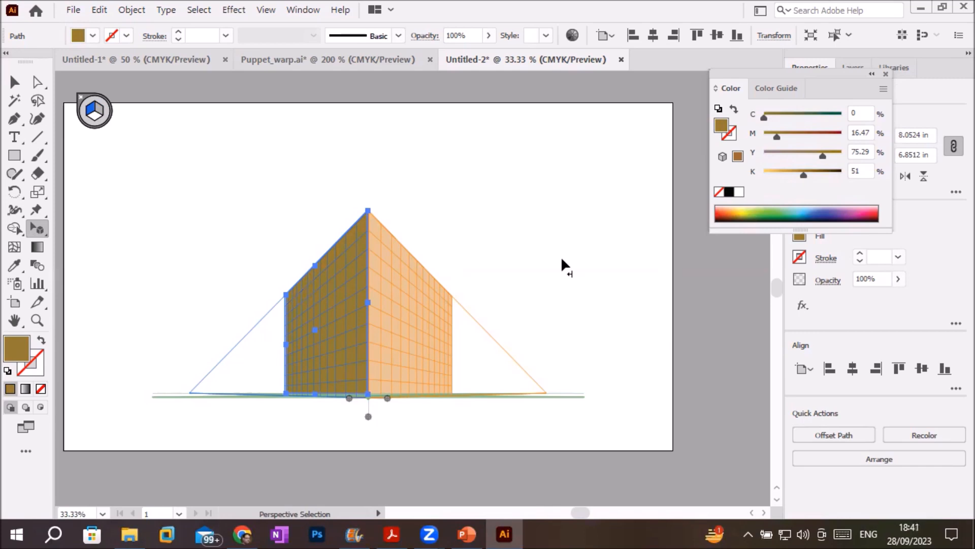
Step: Resize the left wall in perspective to about 11.66 by 6.13 in, lowering its upper edge and extending its outer side
click(36, 228)
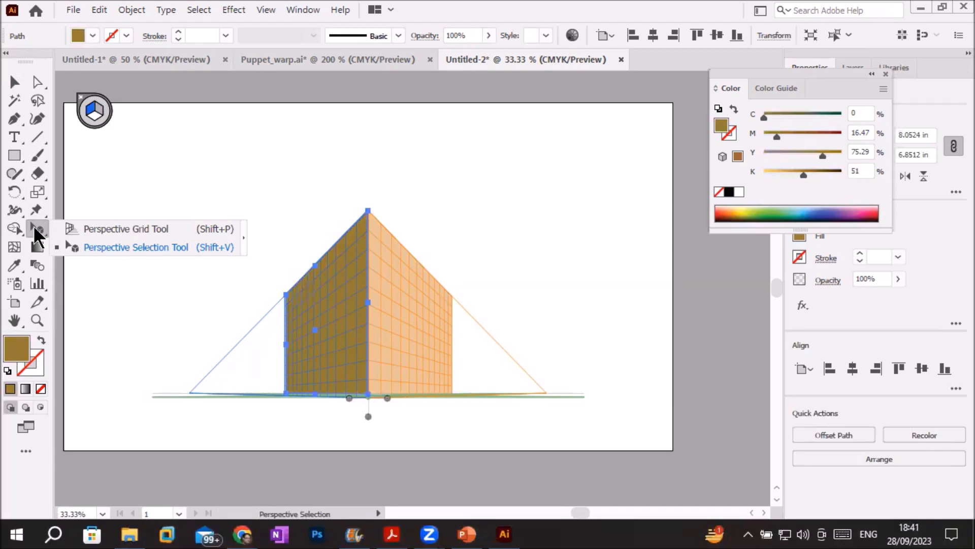
click(140, 246)
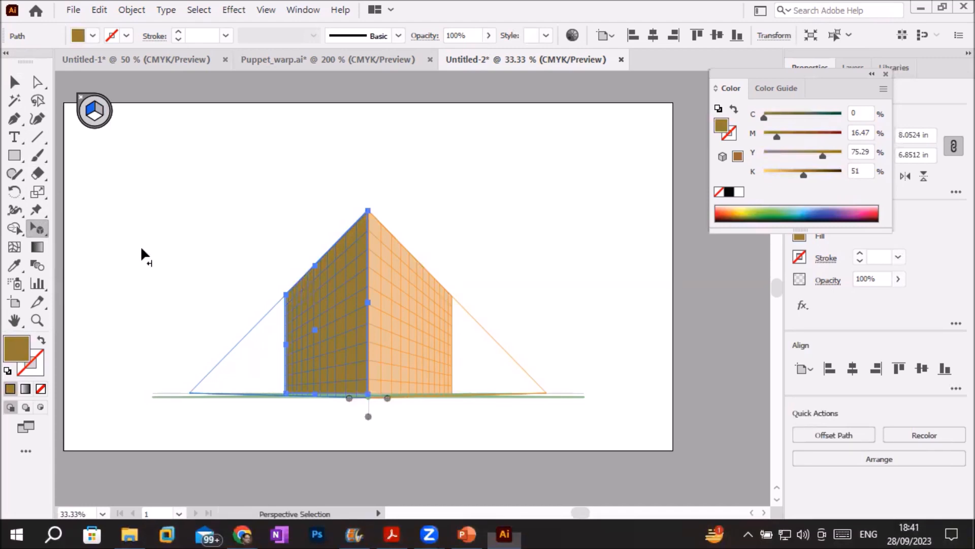
drag(313, 260, 315, 279)
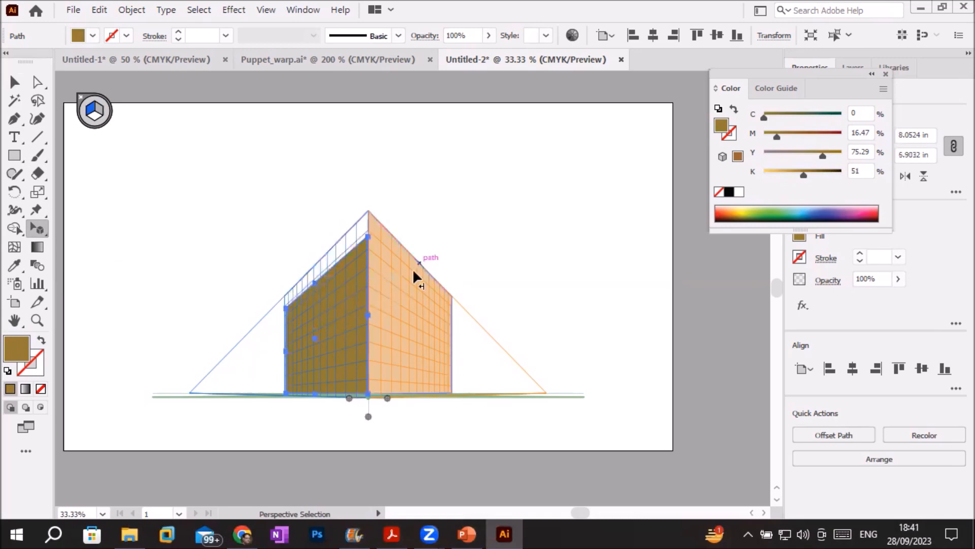
scroll(315, 283, up, 3)
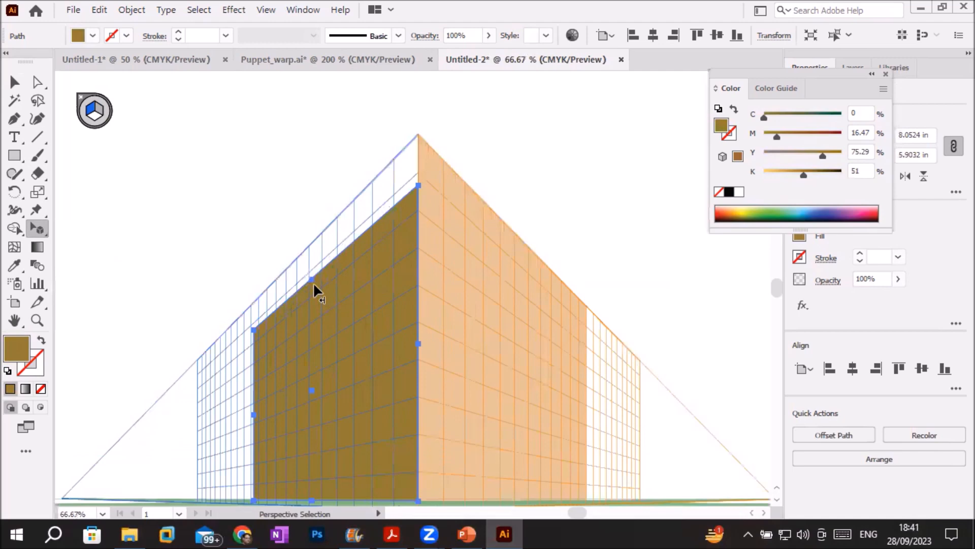
drag(310, 273, 309, 262)
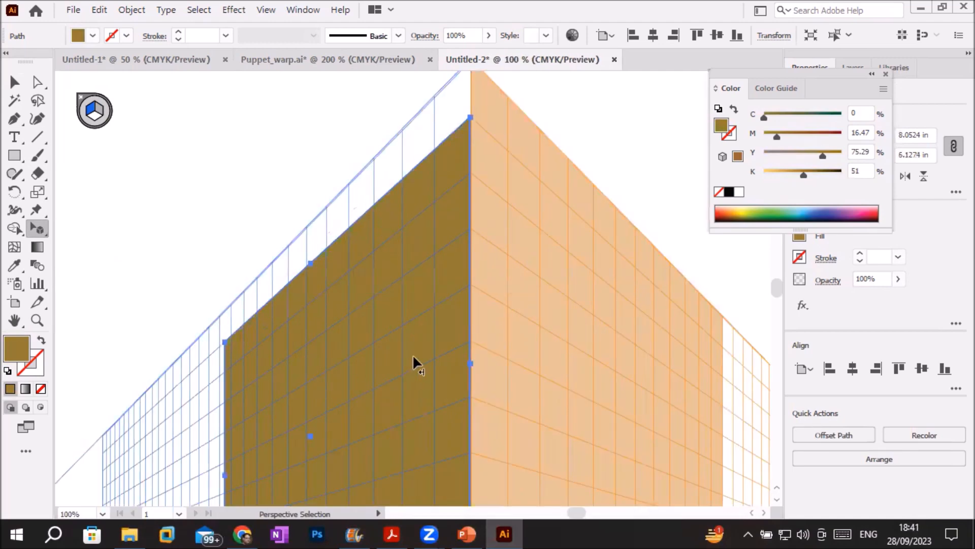
scroll(412, 354, down, 2)
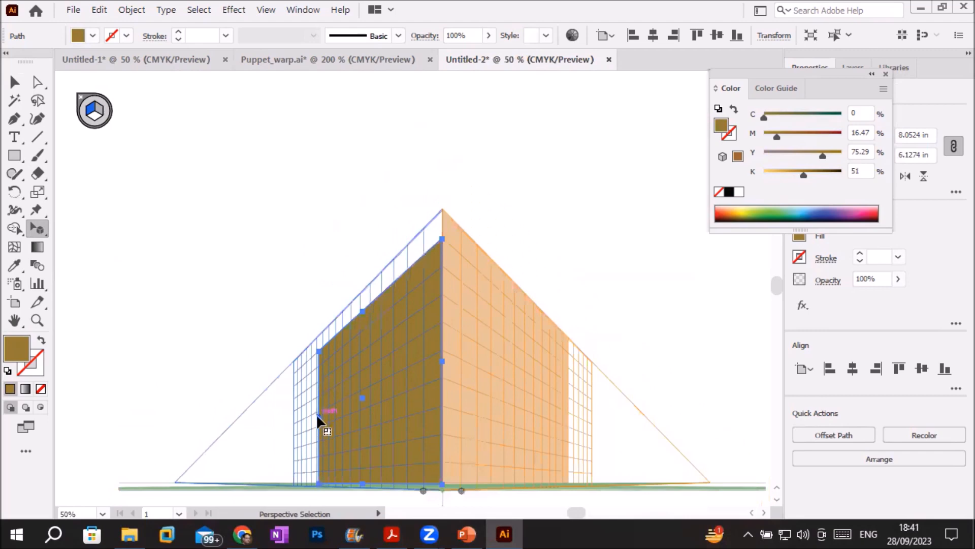
drag(316, 416, 293, 428)
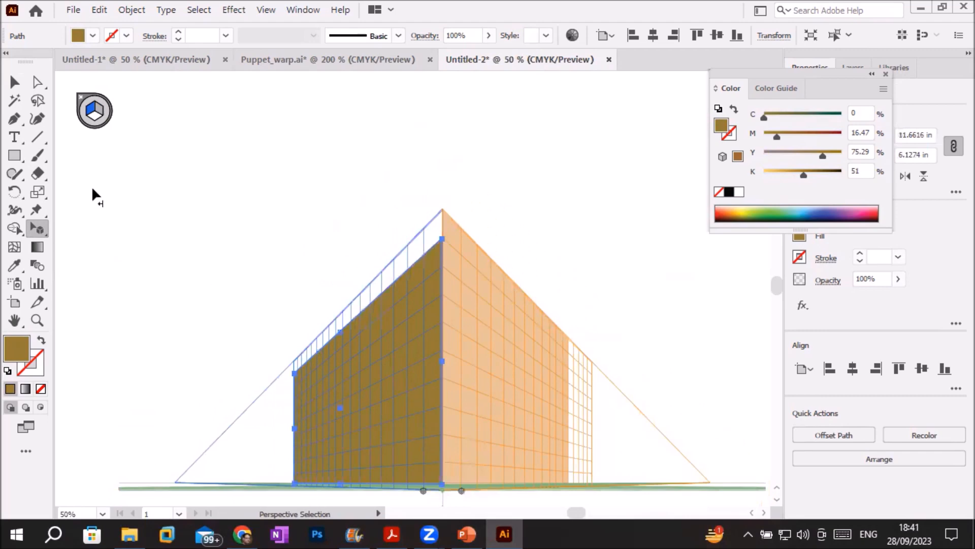
Step: Resize the right wall in perspective to about 11.86 by 6.13 in, matching the left wall's height at the corner
click(100, 112)
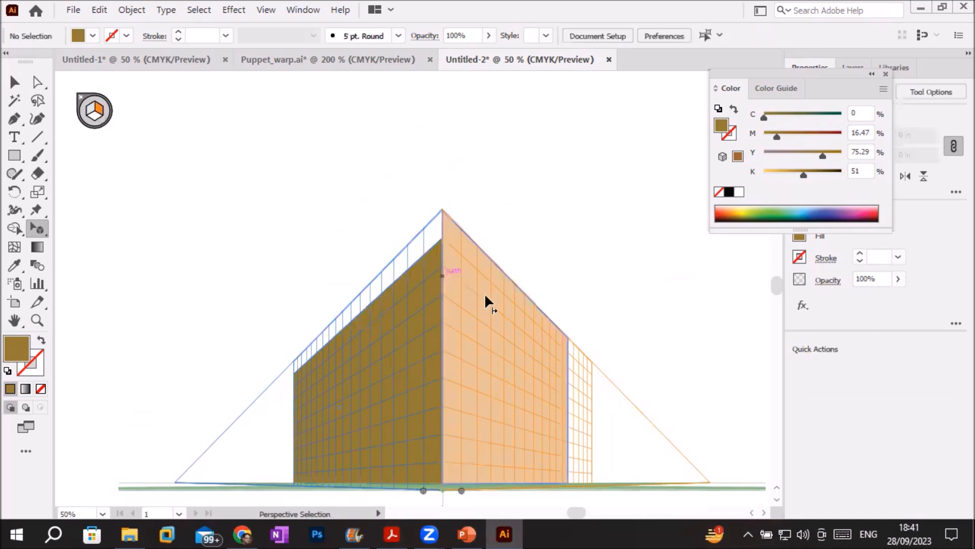
click(498, 303)
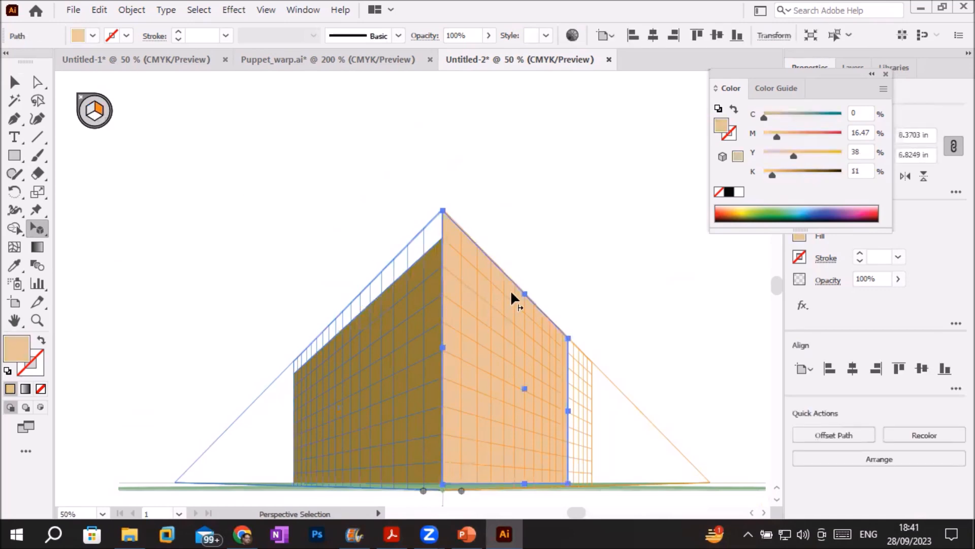
drag(521, 290, 519, 313)
scroll(647, 422, down, 1)
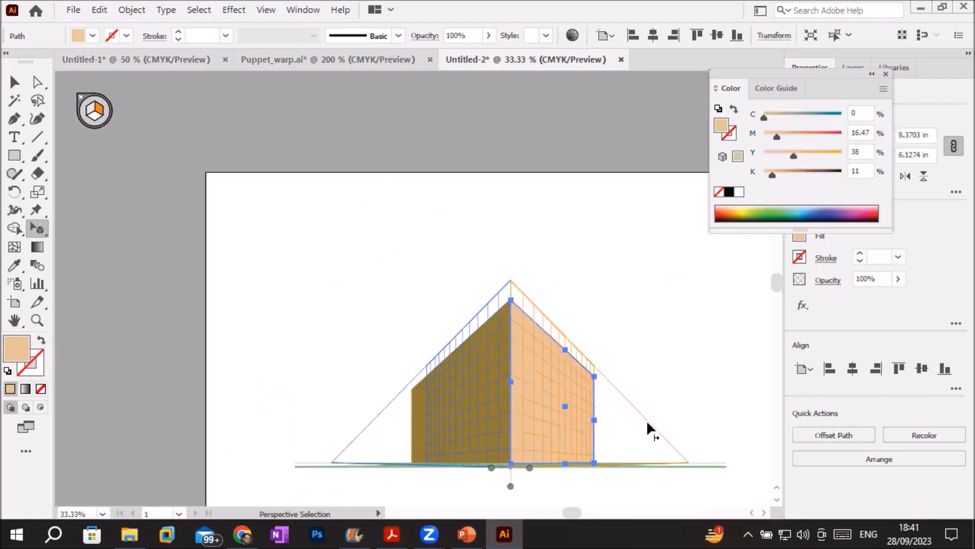
scroll(637, 421, up, 1)
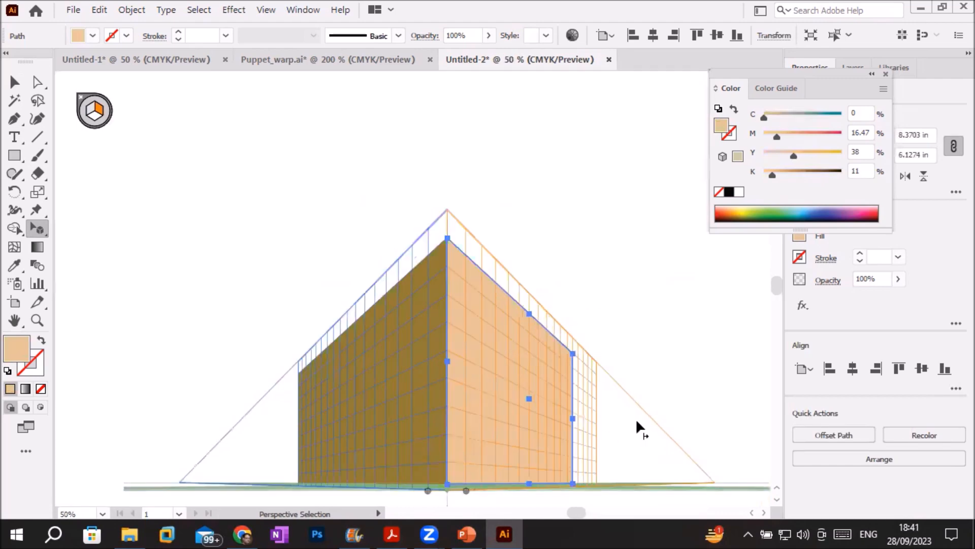
drag(575, 418, 595, 422)
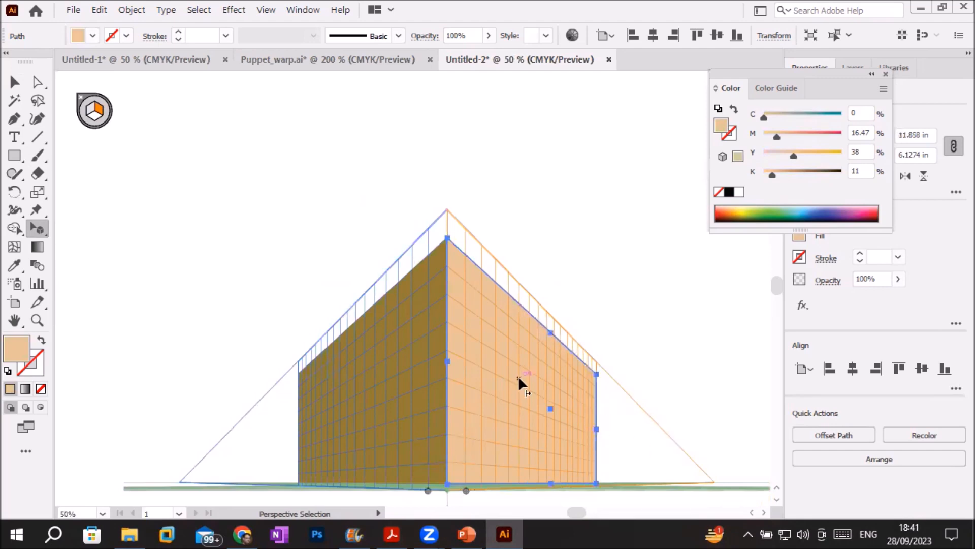
scroll(584, 242, down, 1)
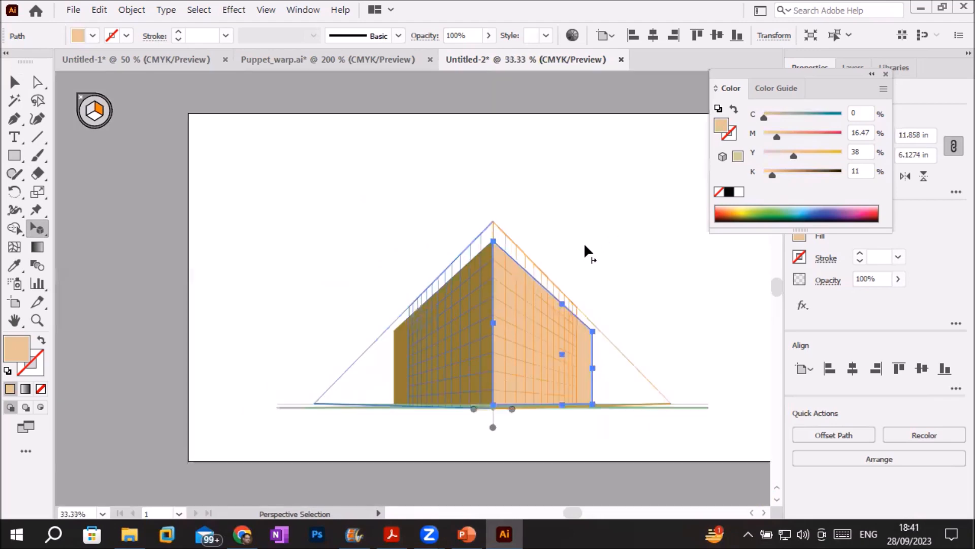
Step: Deselect the walls and hide the perspective grid
click(16, 83)
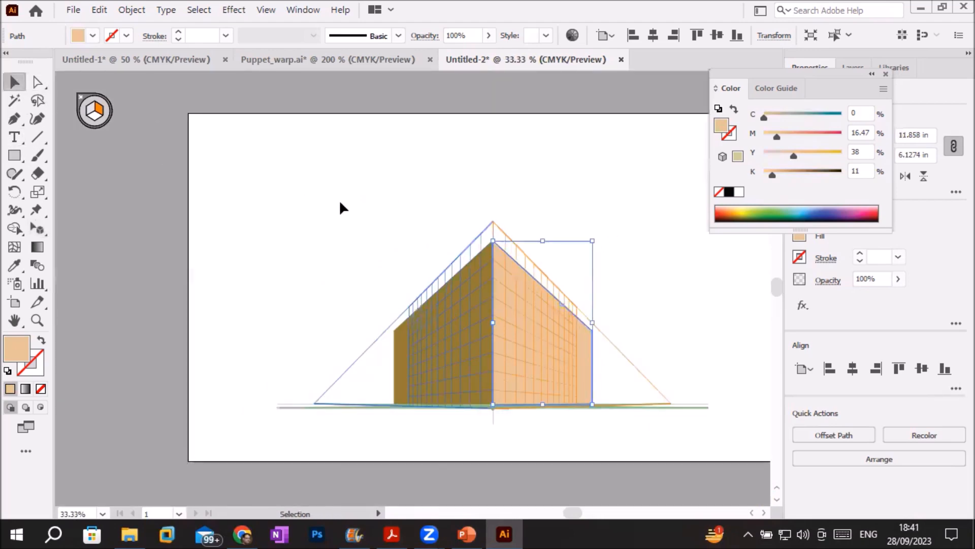
click(340, 207)
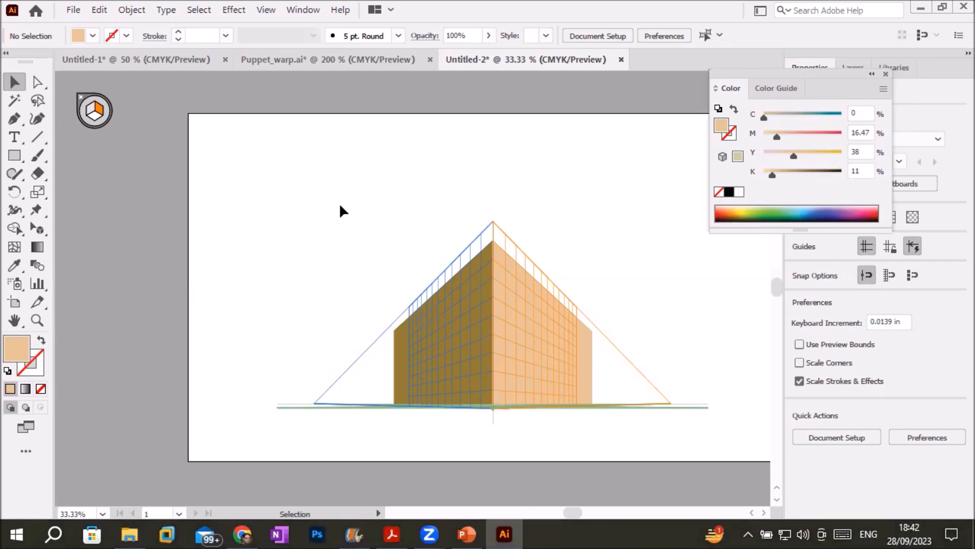
key(ctrl+shift+i)
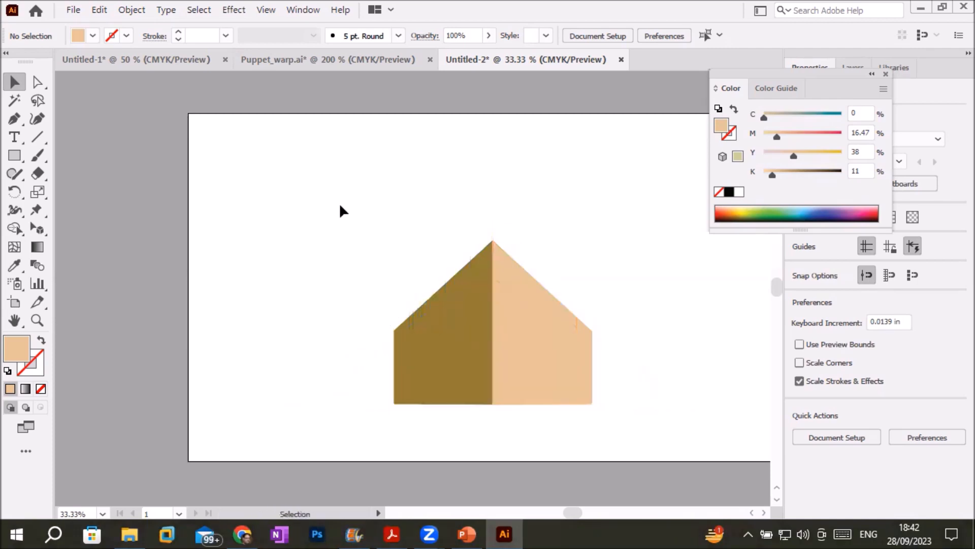
Step: Draw a flat rectangle about 2.43 by 3.83 in beside the building, with a black fill and no stroke
click(14, 155)
drag(210, 215, 275, 316)
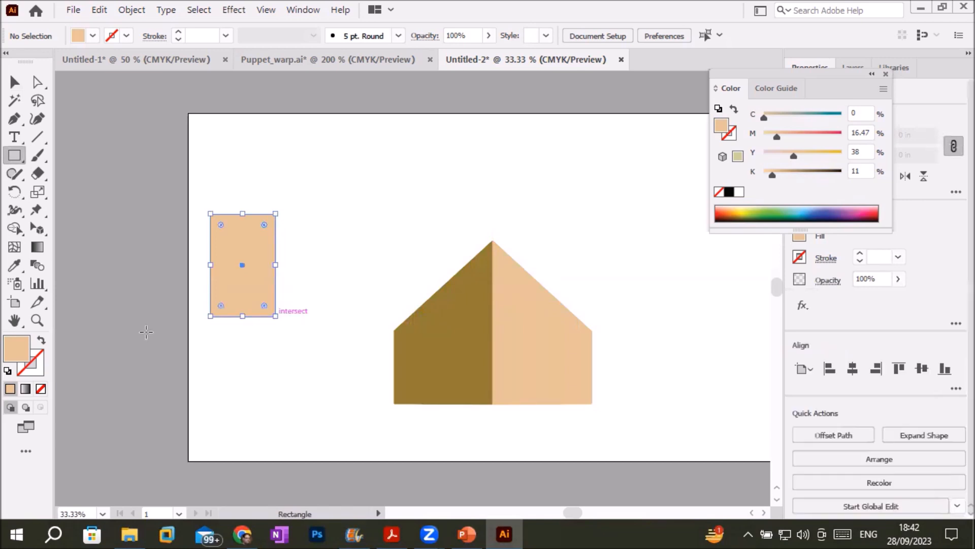
click(8, 370)
click(41, 342)
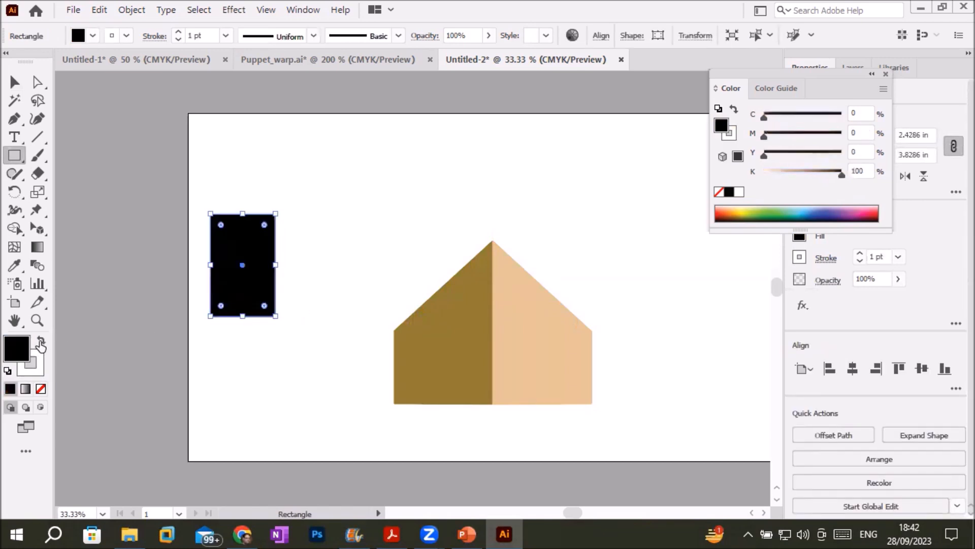
click(39, 375)
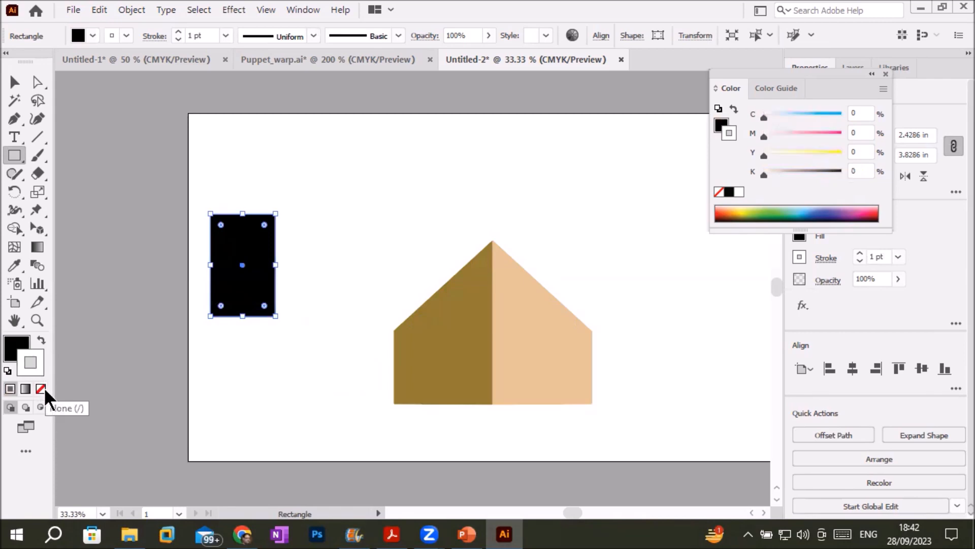
click(41, 388)
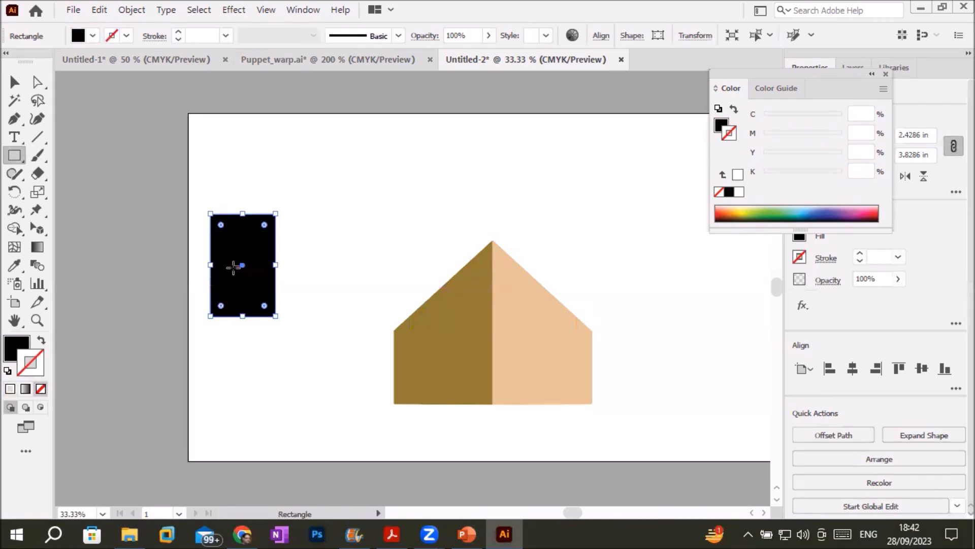
Step: Round the black rectangle's two upper corners fully, to a radius of about 1.21 in, to form an arched door
scroll(229, 161, up, 1)
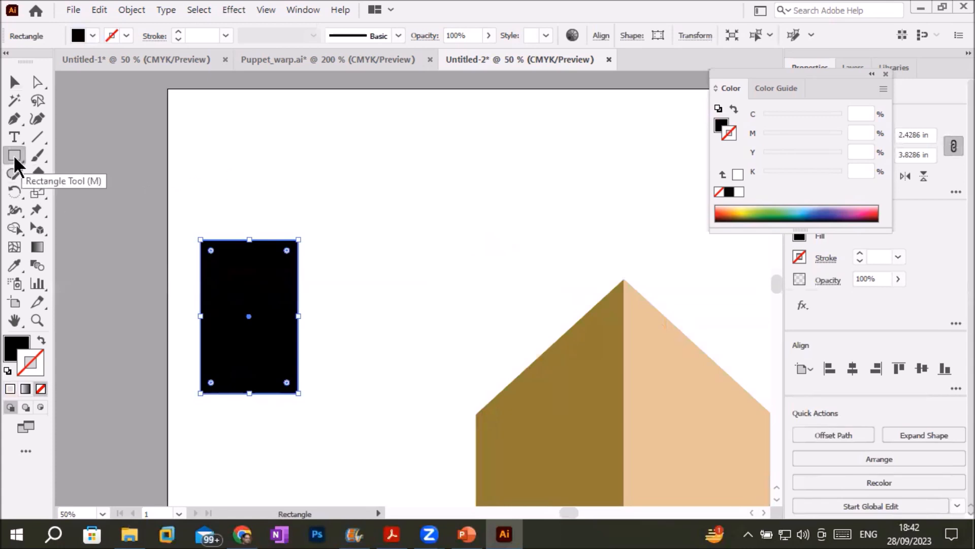
click(14, 83)
drag(190, 226, 323, 273)
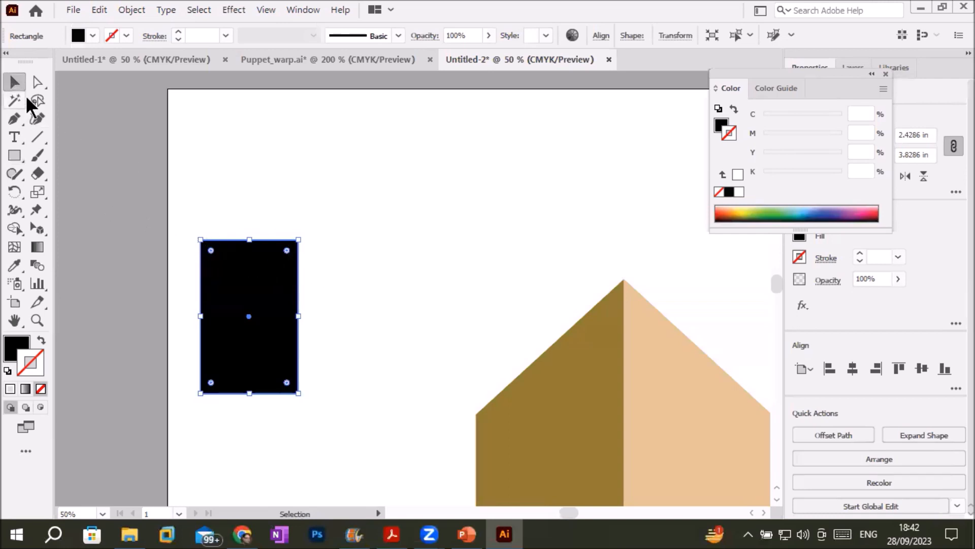
click(38, 84)
drag(192, 227, 271, 363)
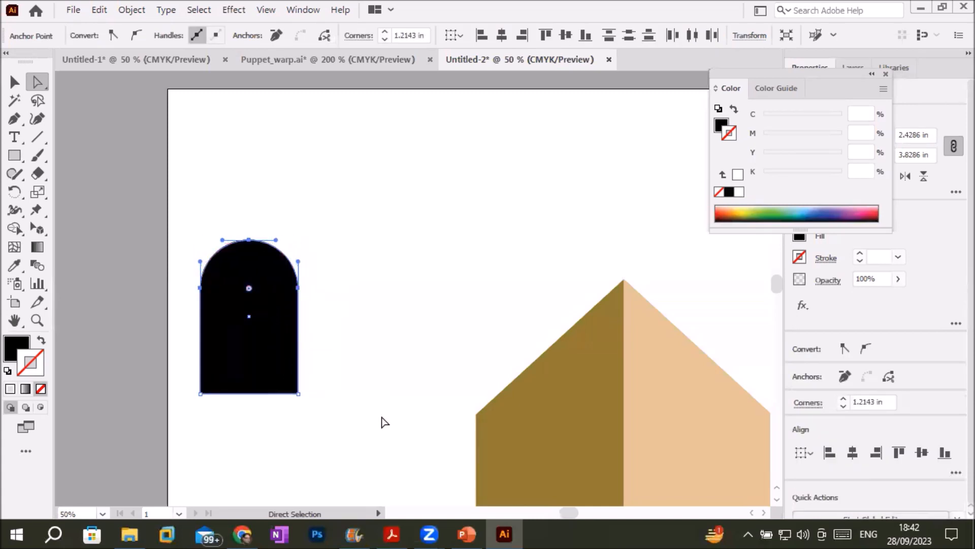
Step: Scale the arched door down proportionally to about 1.98 by 3.15 in
scroll(384, 421, down, 2)
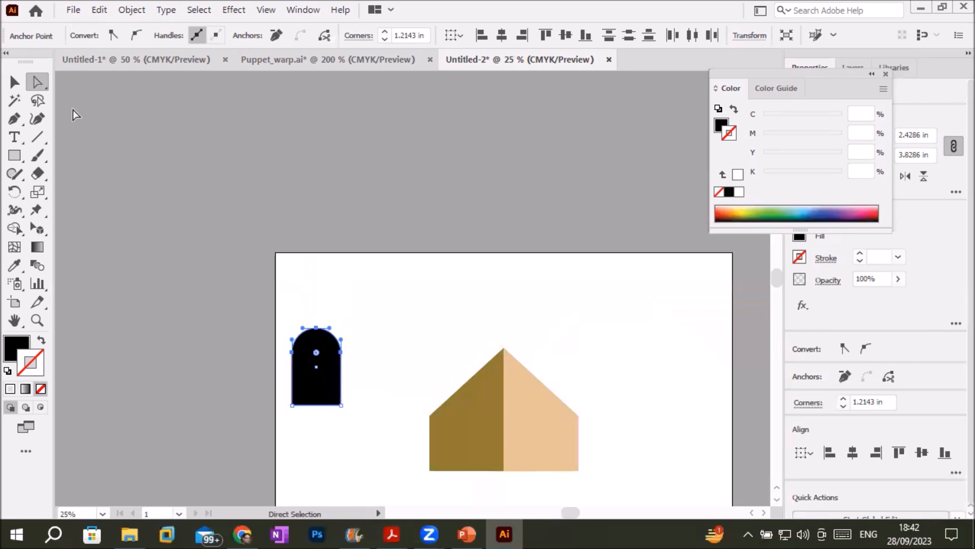
click(23, 83)
drag(316, 328, 334, 373)
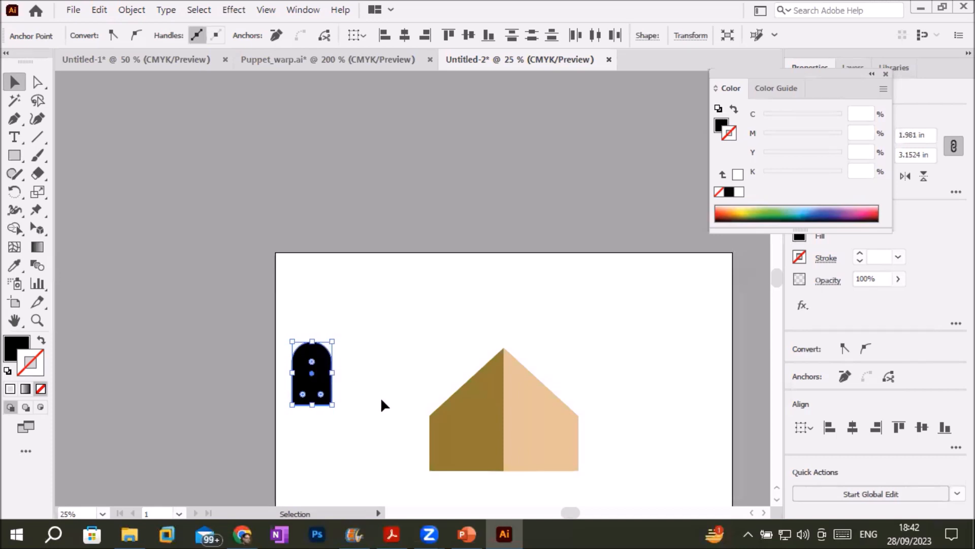
alt+scroll(679, 422, down, 2)
alt+scroll(677, 470, up, 2)
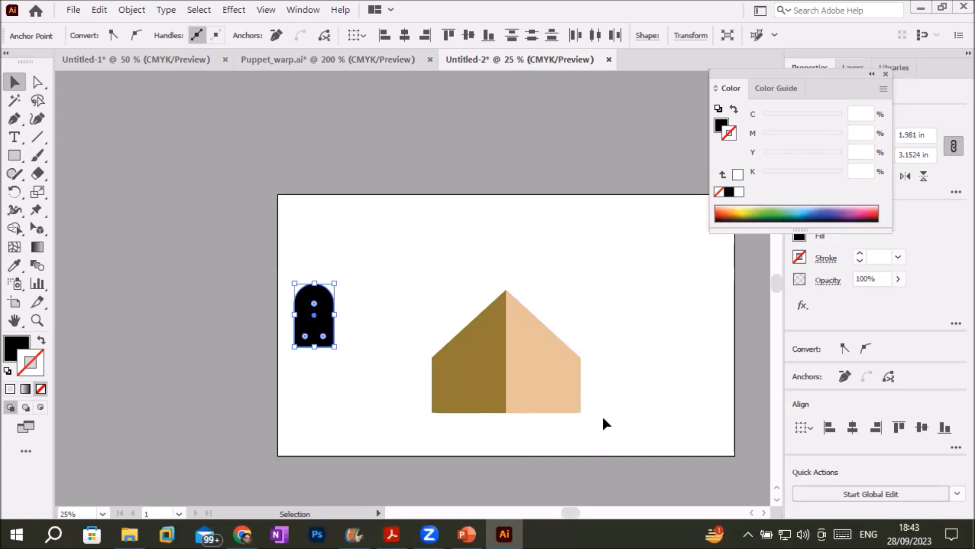
Step: Show the perspective grid and place the arched door on the right wall in perspective, at ground level near the building's corner
key(ctrl+shift+i)
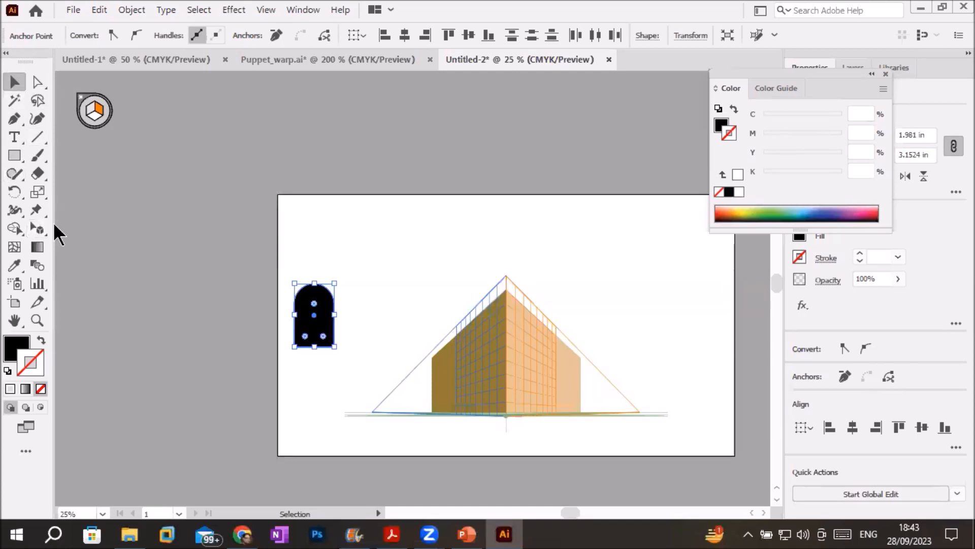
drag(37, 229, 132, 243)
drag(315, 310, 534, 346)
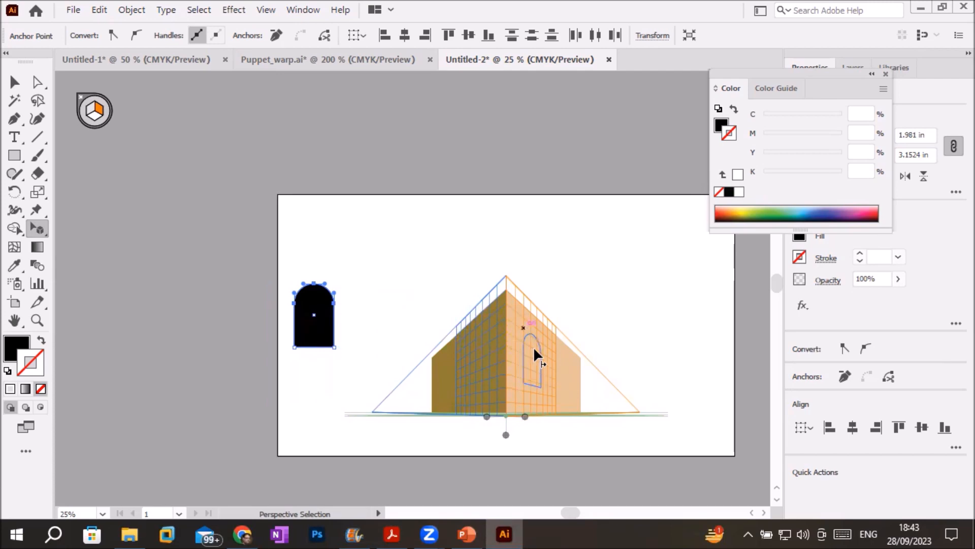
drag(534, 350, 534, 376)
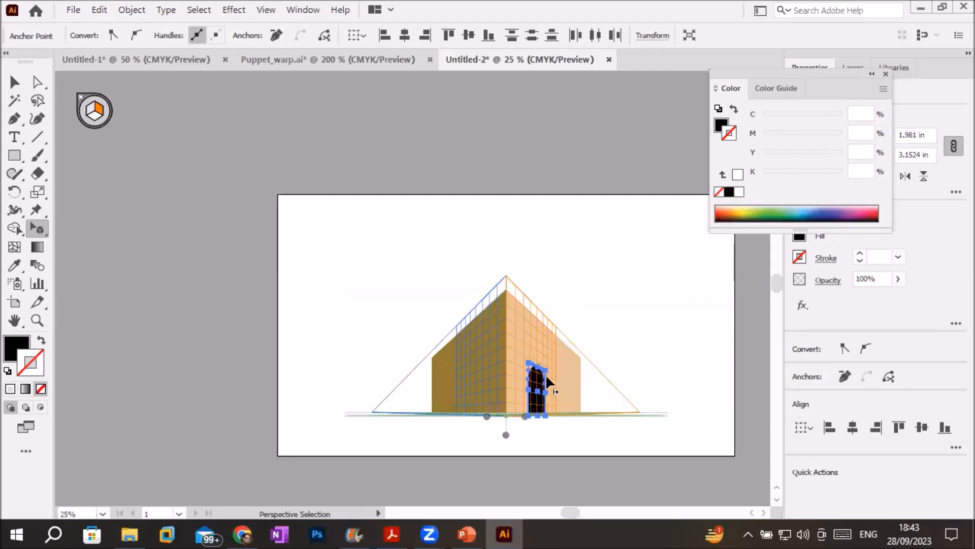
scroll(575, 383, up, 2)
scroll(575, 383, up, 2)
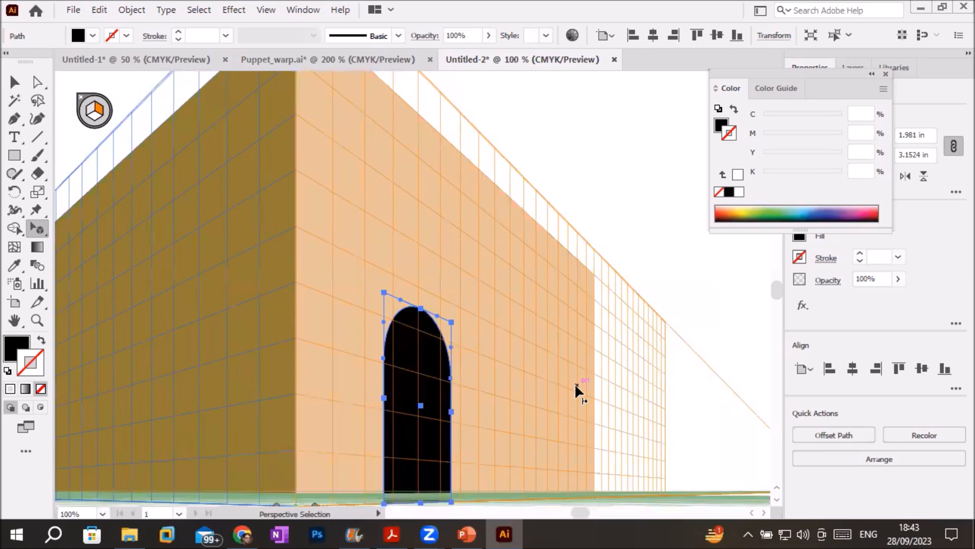
scroll(575, 383, down, 1)
drag(468, 378, 428, 358)
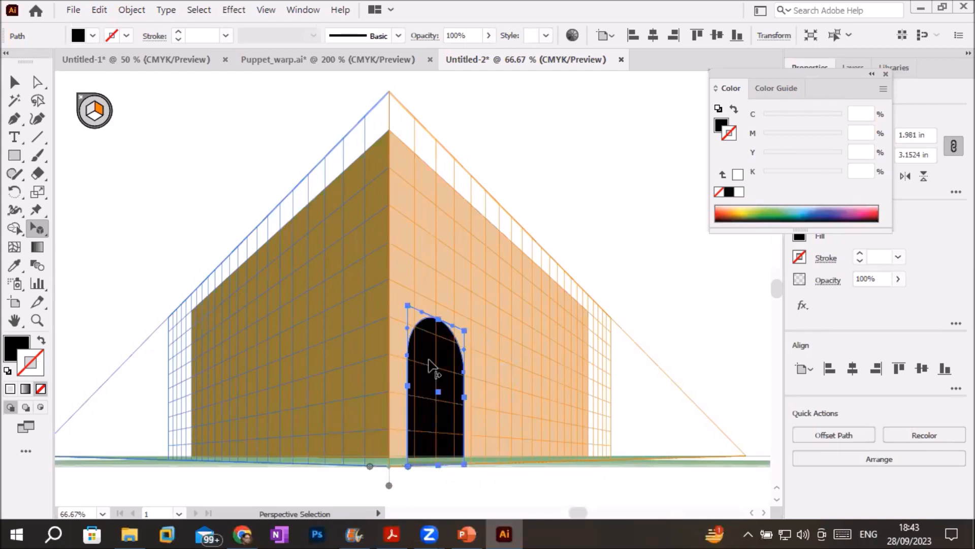
Step: Duplicate the arched door in perspective near the right wall's far end, and hide the perspective grid
drag(429, 365, 574, 401)
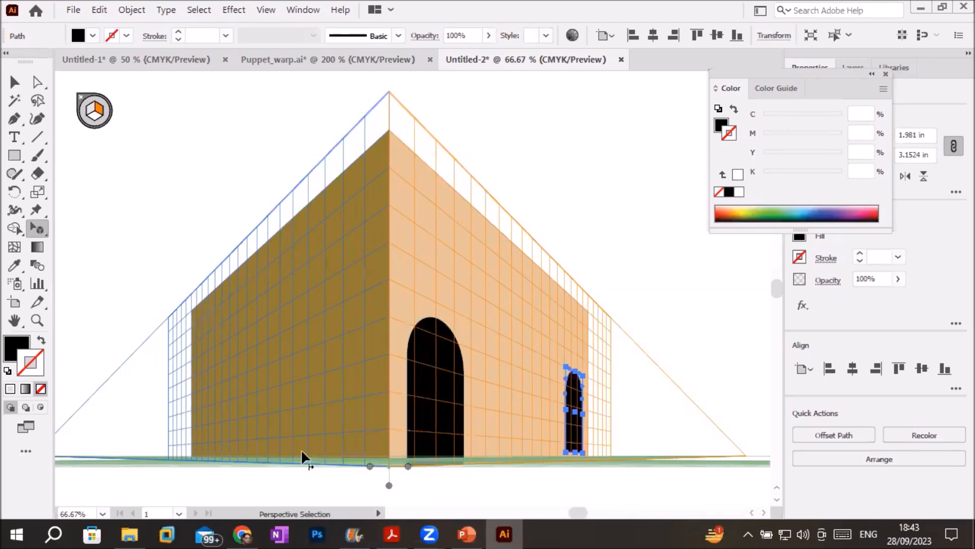
key(ctrl)
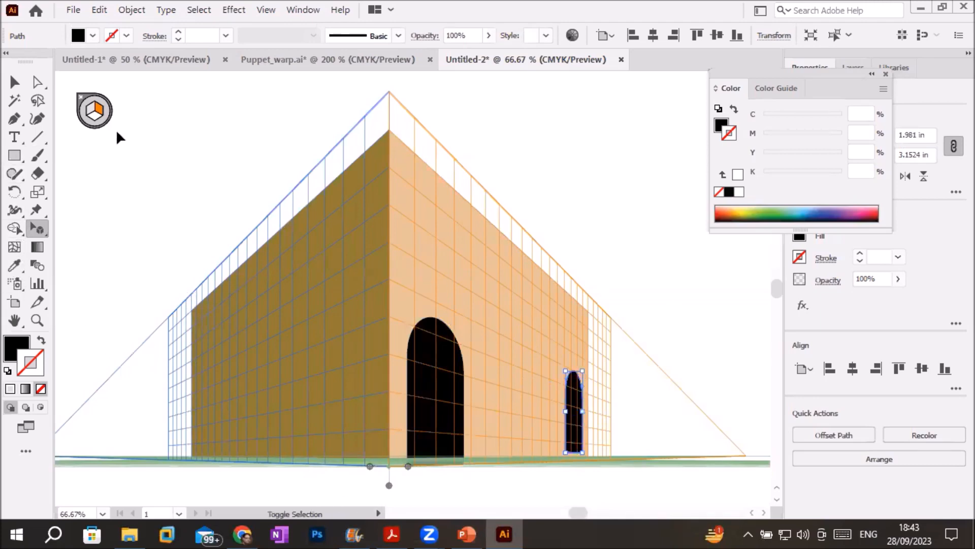
key(ctrl+shift+i)
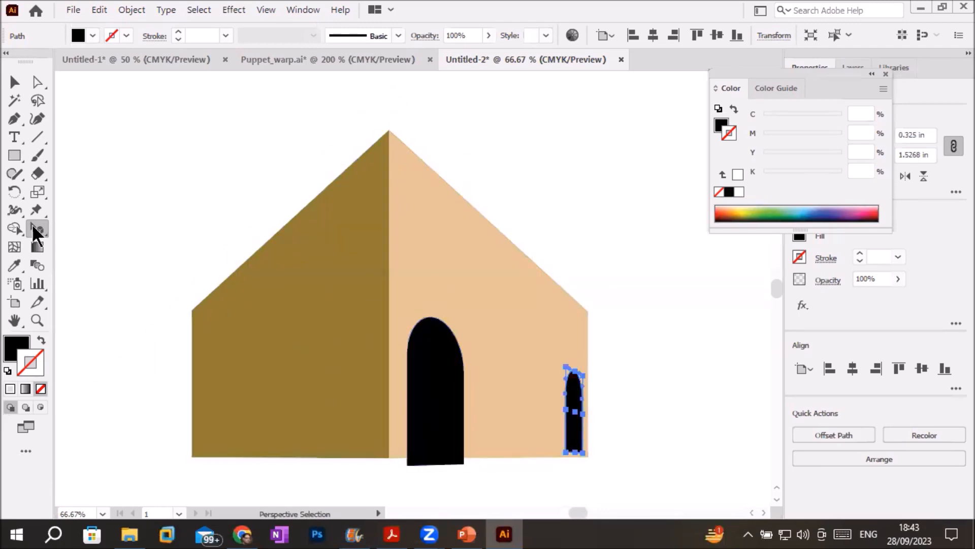
Step: Draw a flat square about 0.38 in wide beside the building, with a light blue fill and a 1 pt black stroke
click(11, 155)
drag(97, 132, 115, 152)
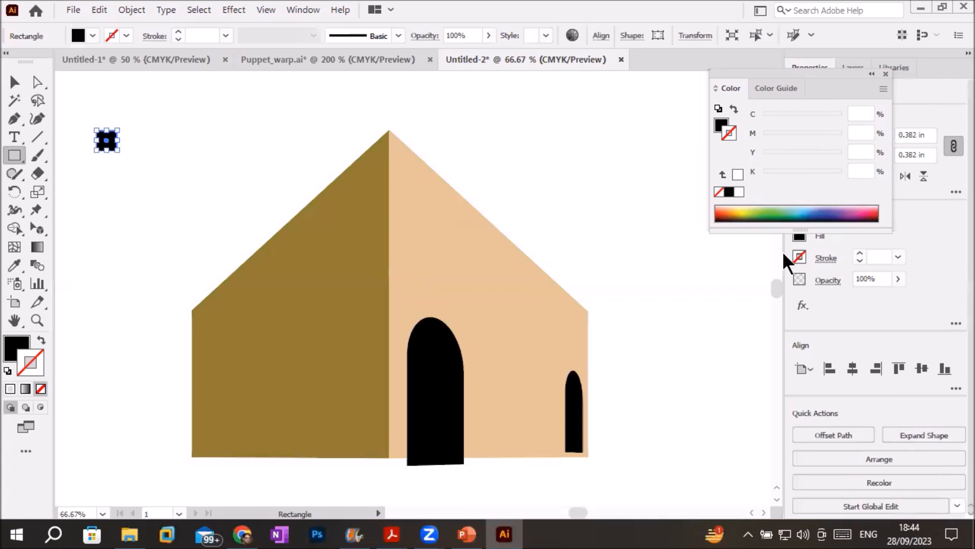
click(806, 205)
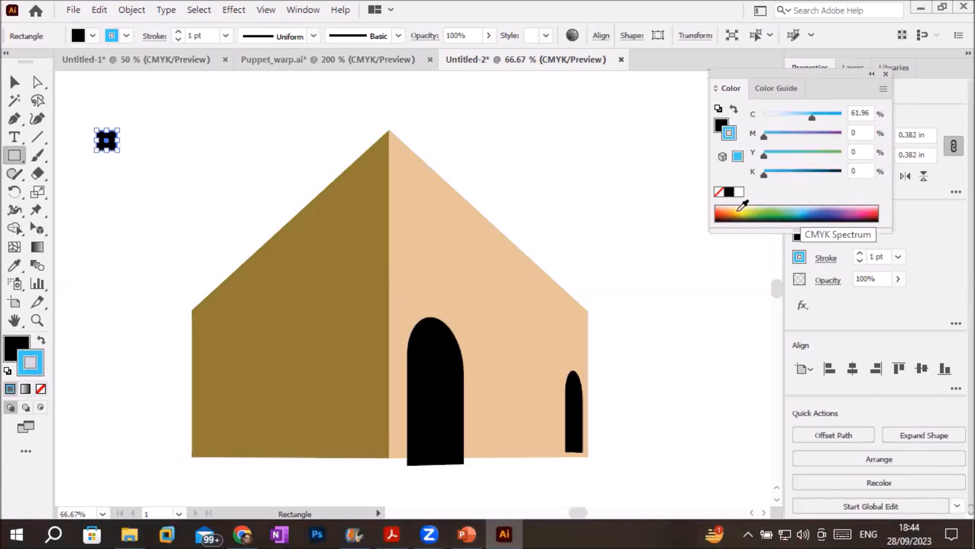
click(43, 342)
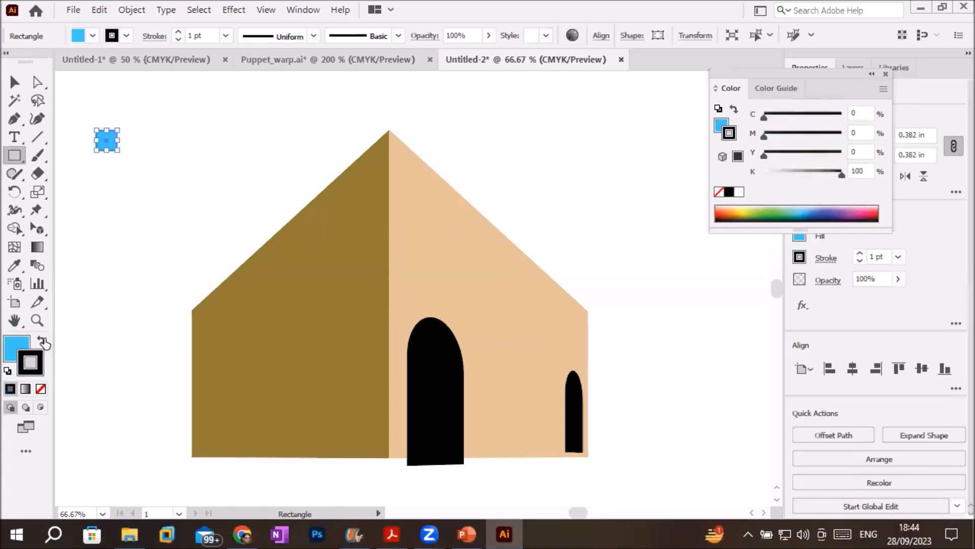
Step: Duplicate the blue square sideways at a small even spacing to make a row of five
click(11, 86)
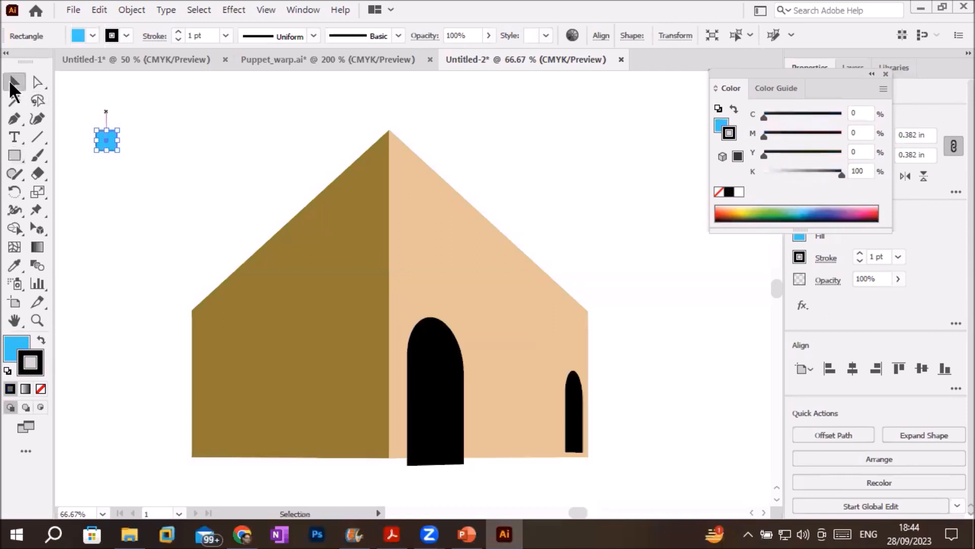
drag(114, 144, 141, 147)
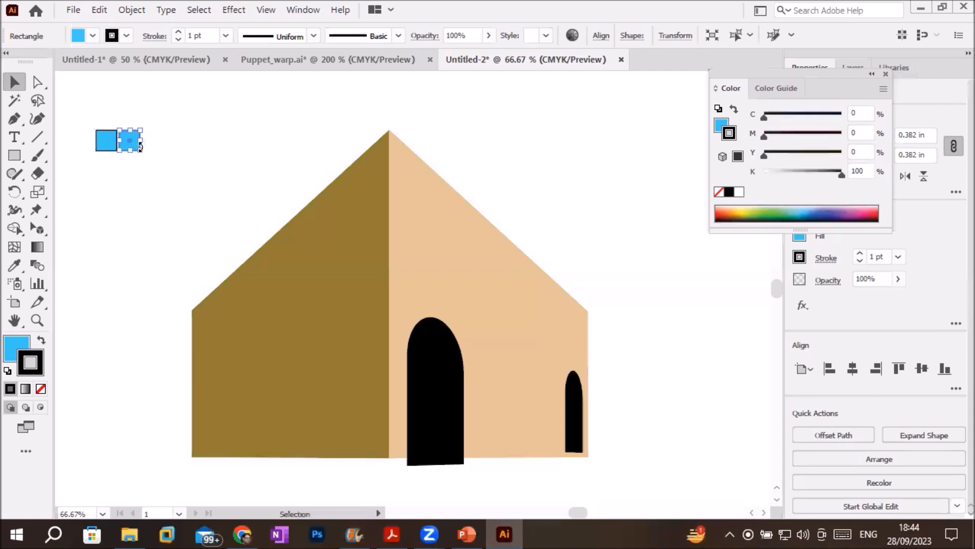
key(ctrl+d)
key(ctrl+d)
key(ctrl+d)
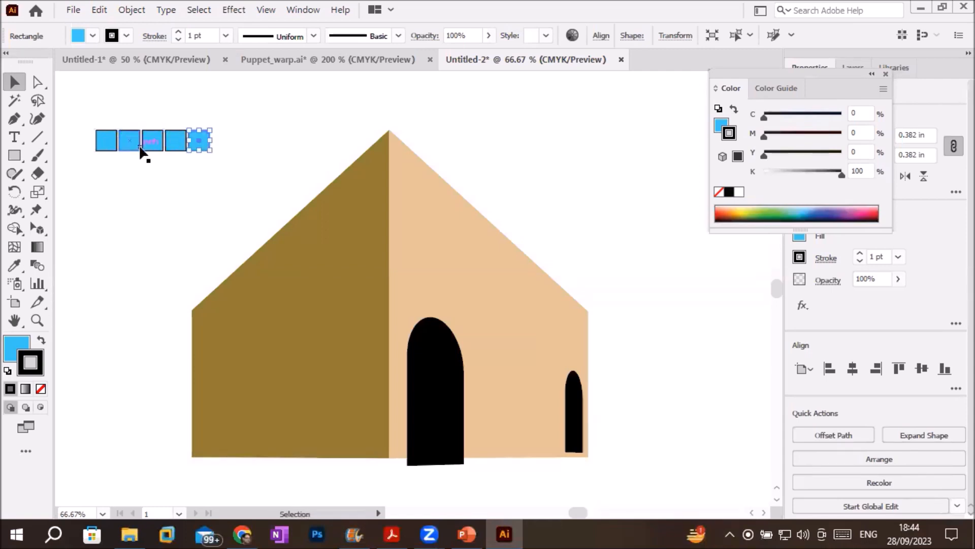
Step: Duplicate the row of blue squares downward at an even spacing to make four rows
drag(87, 122, 234, 170)
ctrl+drag(178, 141, 177, 158)
key(ctrl+z)
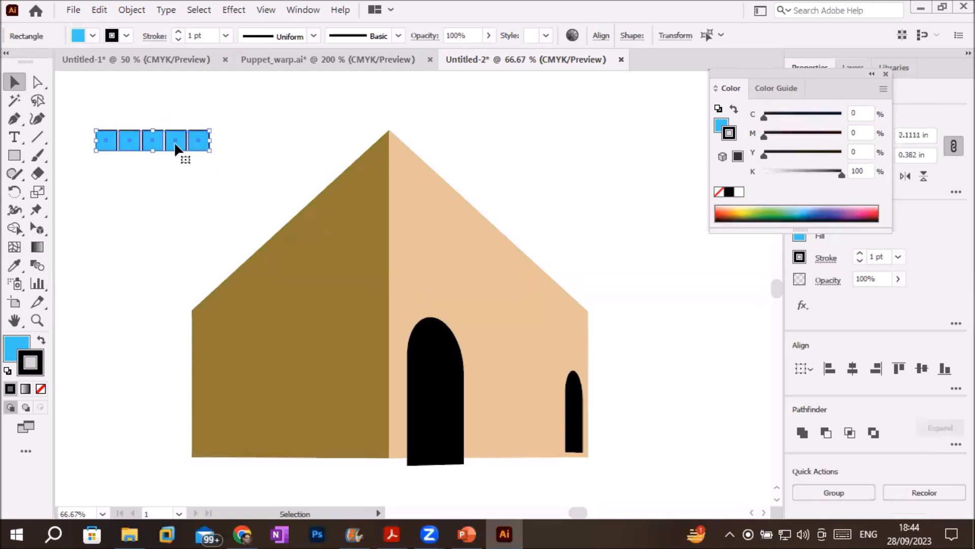
alt+drag(175, 144, 178, 171)
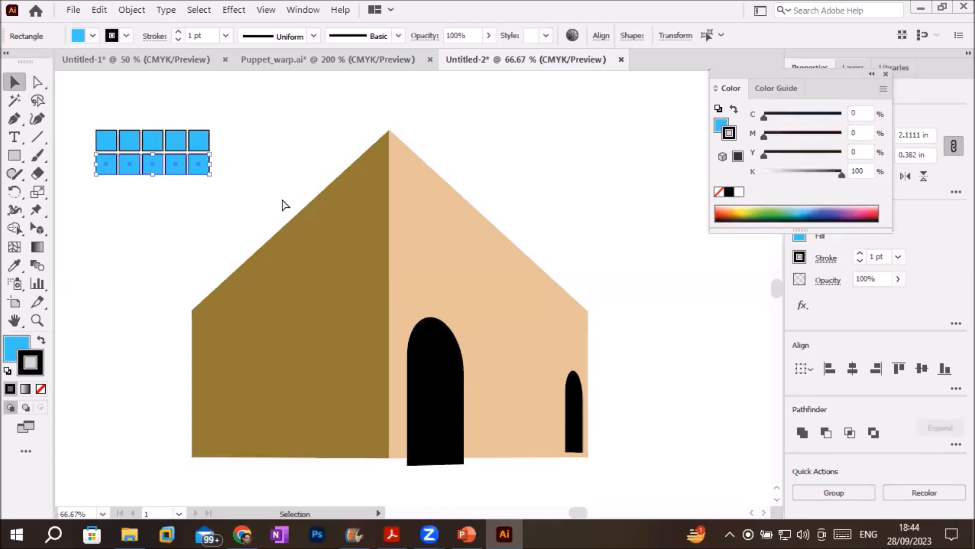
key(ctrl+d)
key(ctrl+d)
Step: Select all the blue squares and group them as one window
drag(68, 115, 231, 237)
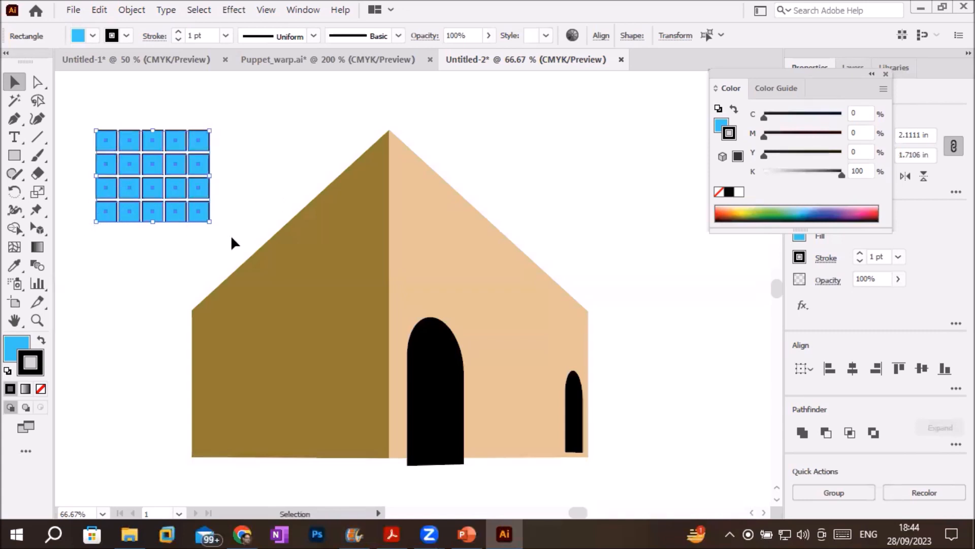
right_click(172, 185)
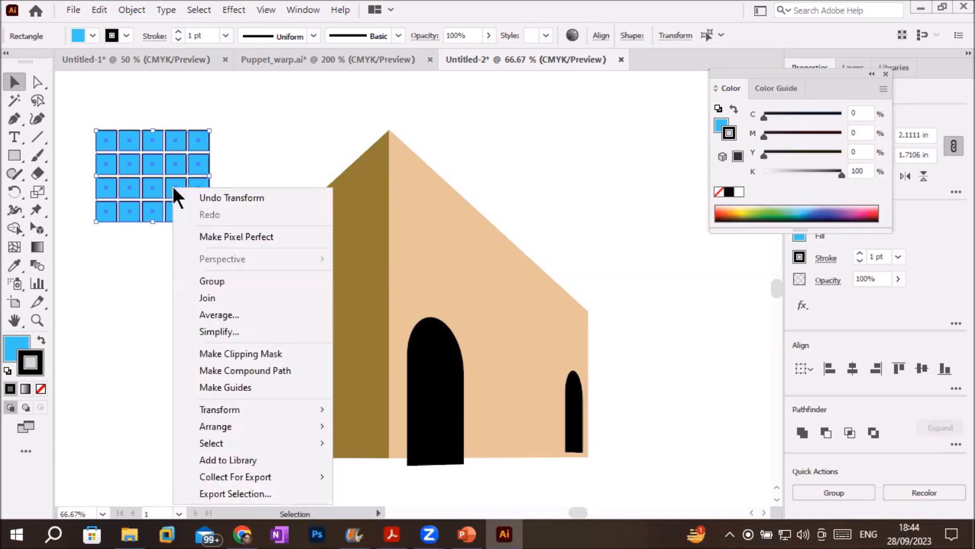
click(227, 280)
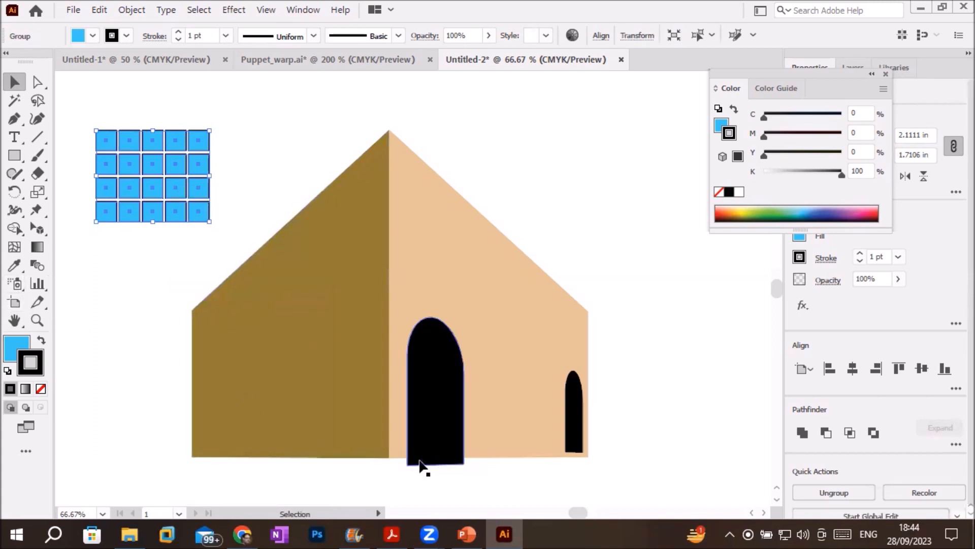
Step: Show the perspective grid and move the window group about 3.14 in left and 1.52 in up, away from the building
key(ctrl)
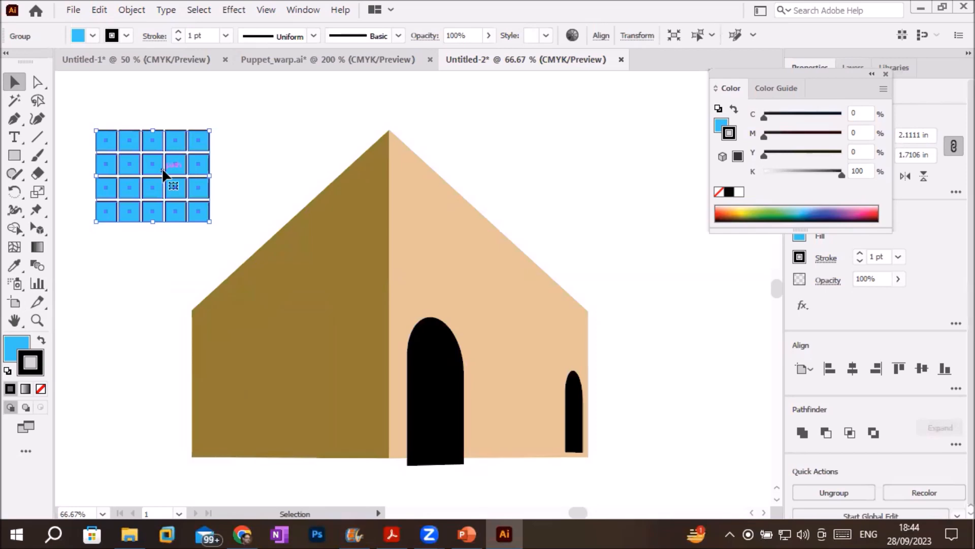
key(ctrl+shift+i)
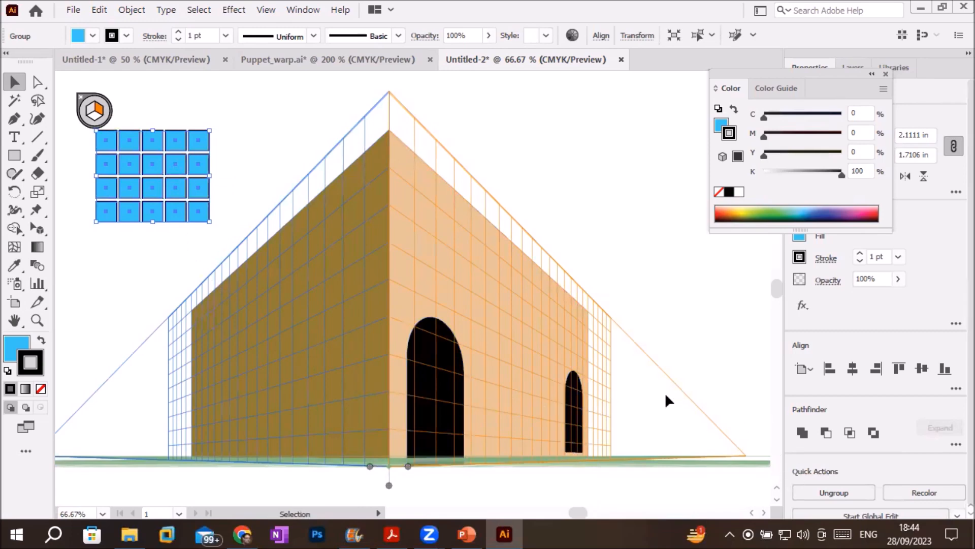
alt+scroll(665, 392, down, 2)
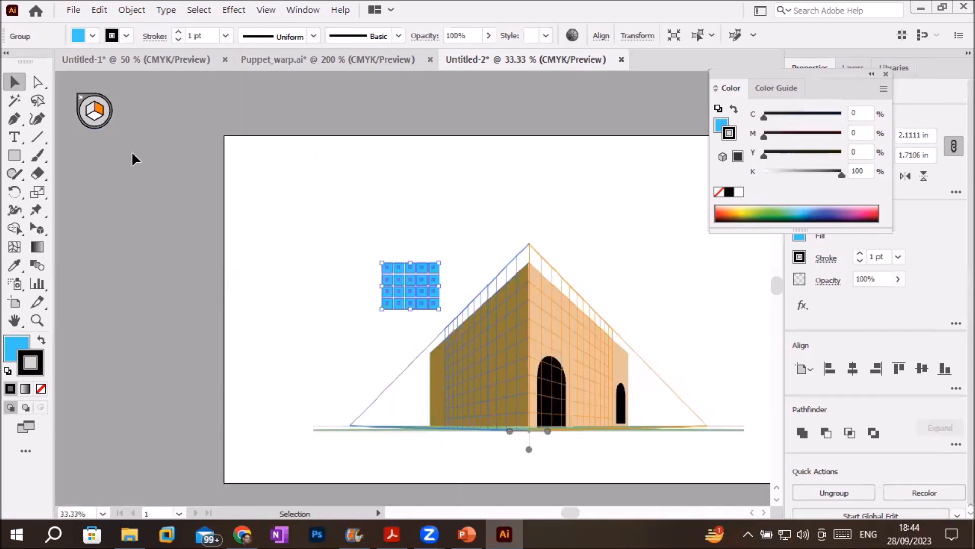
click(98, 109)
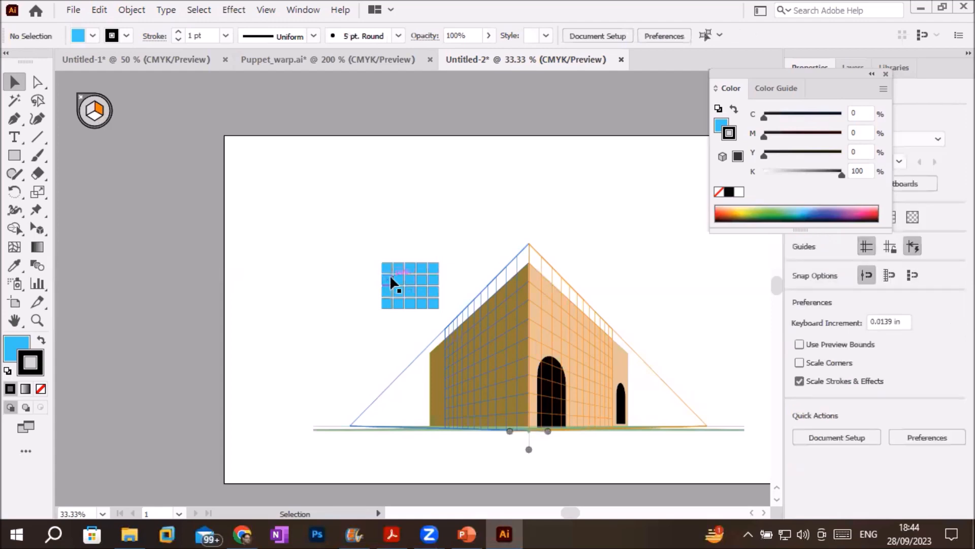
drag(398, 279, 312, 238)
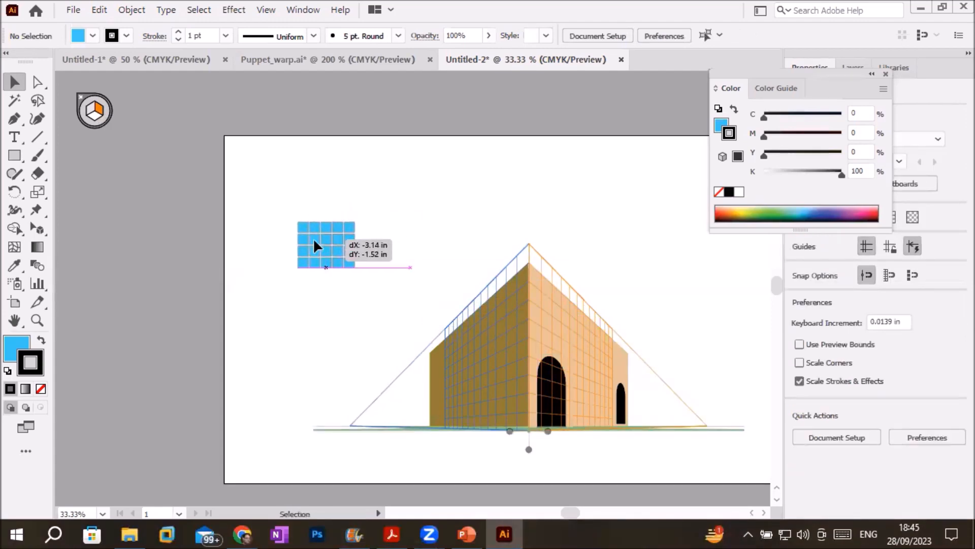
Step: Place the window group in perspective on the right wall above the large door, and duplicate it toward the wall's far end
drag(33, 226, 115, 249)
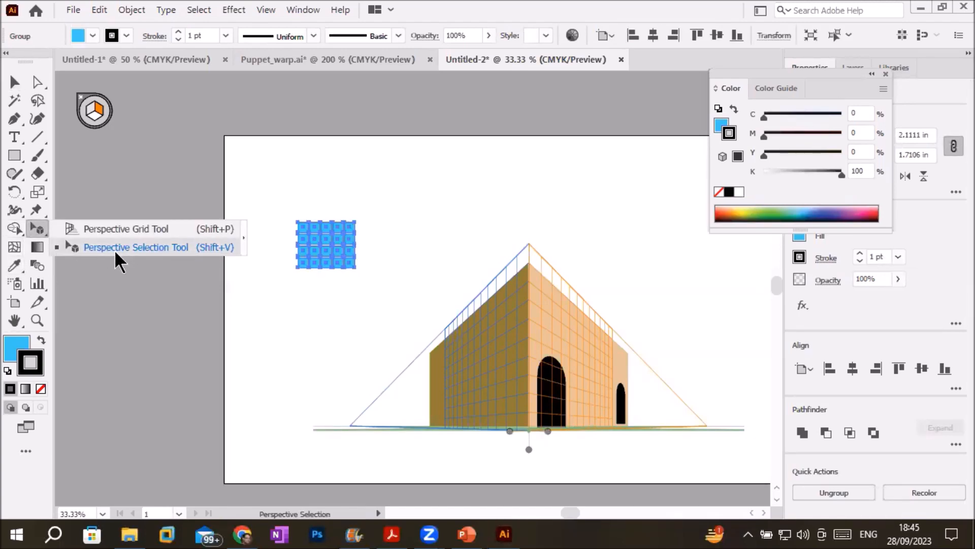
drag(114, 249, 113, 249)
drag(359, 257, 548, 311)
scroll(708, 385, up, 2)
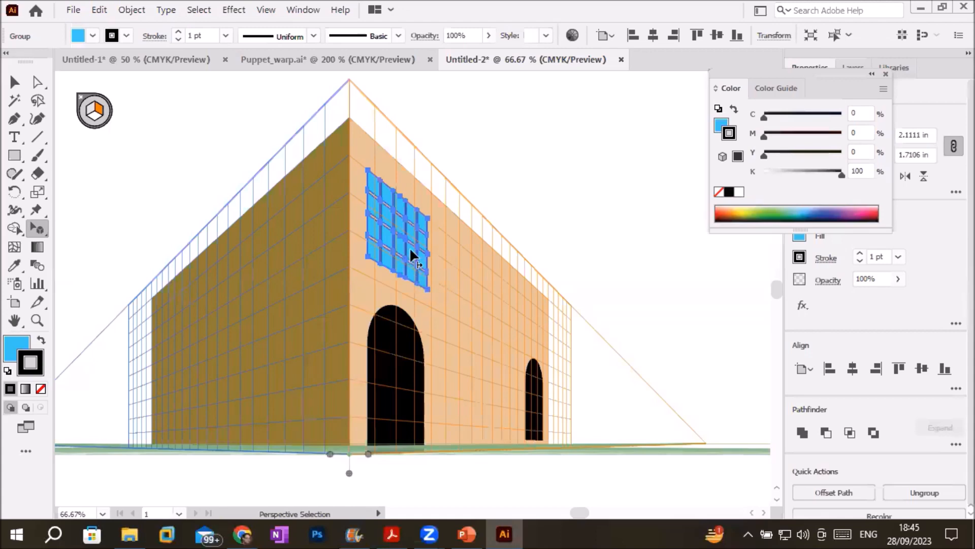
drag(410, 247, 504, 305)
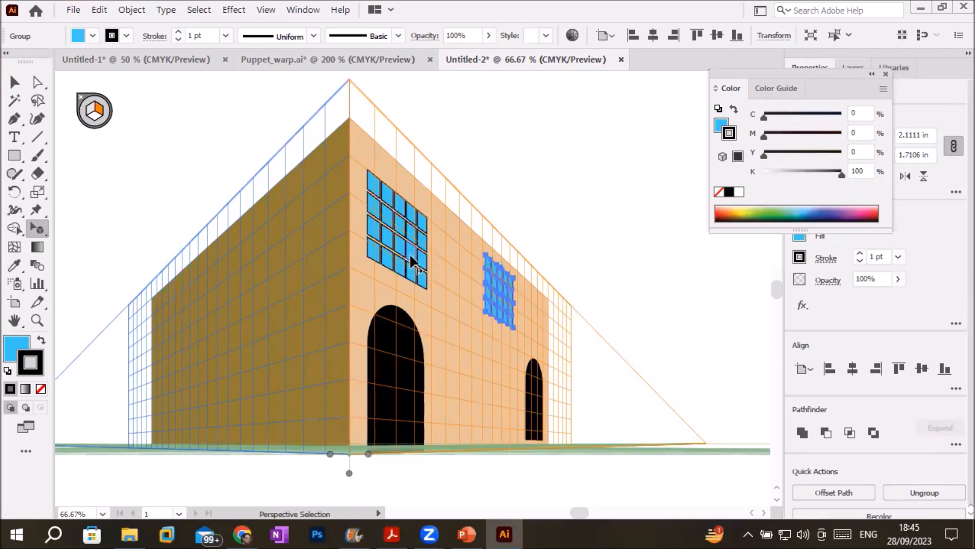
Step: Try to copy the large window from the right wall onto the far end of the left wall in perspective
key(alt)
drag(410, 253, 287, 295)
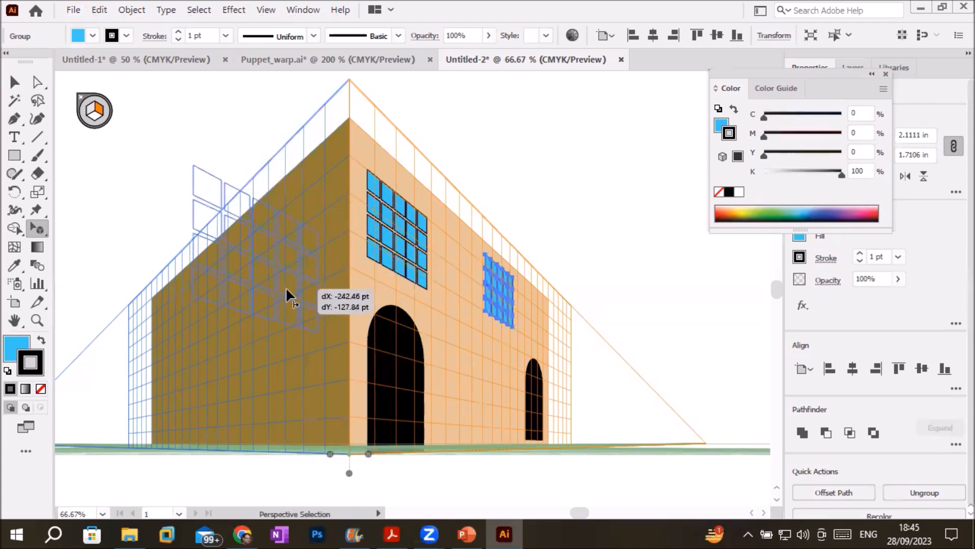
key(1)
drag(286, 289, 193, 329)
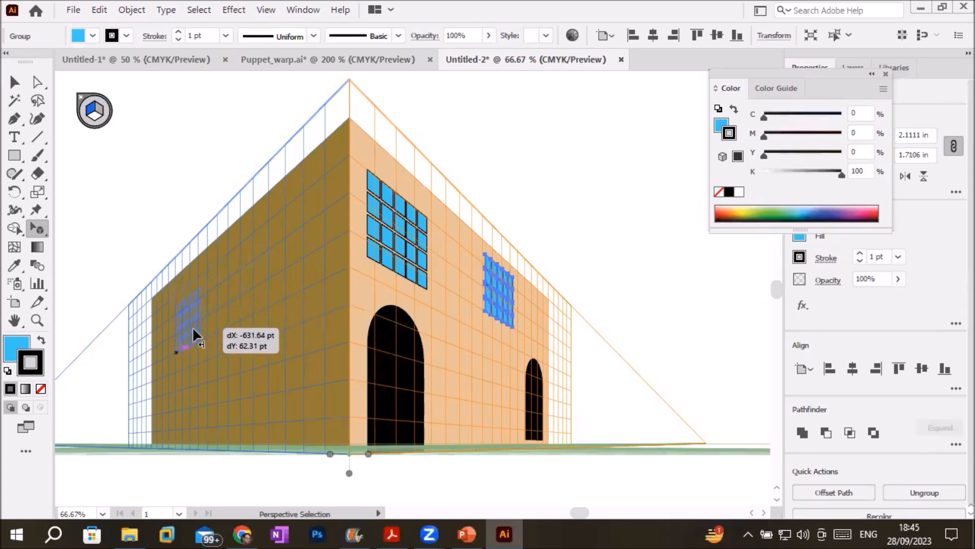
drag(193, 327, 193, 328)
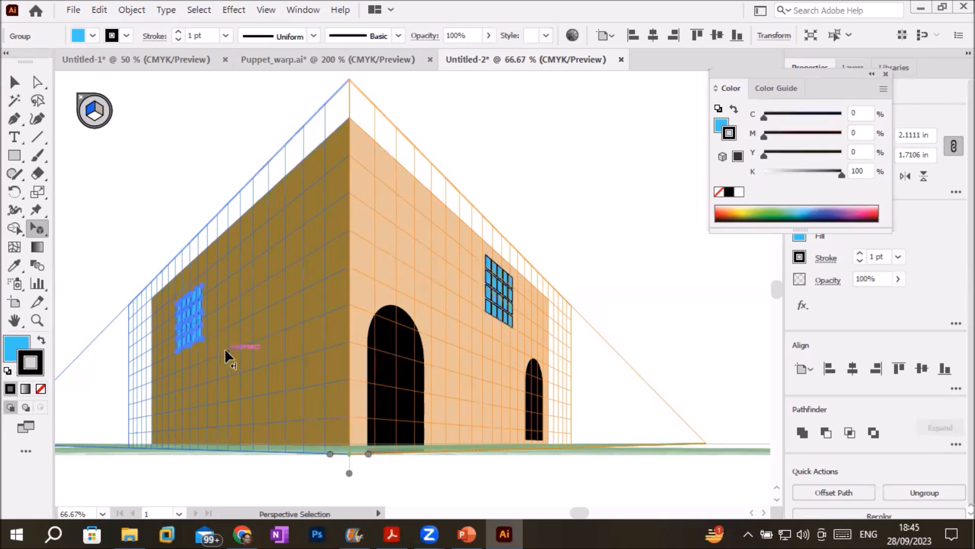
key(ctrl+z)
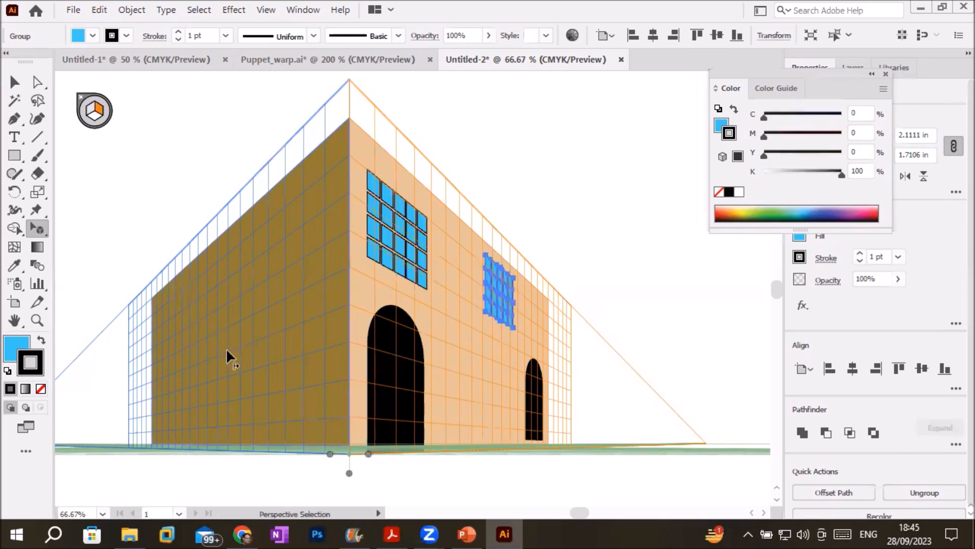
Step: Copy the large window from the right wall onto the left wall near the building's corner, in perspective, and clear the selection
click(391, 222)
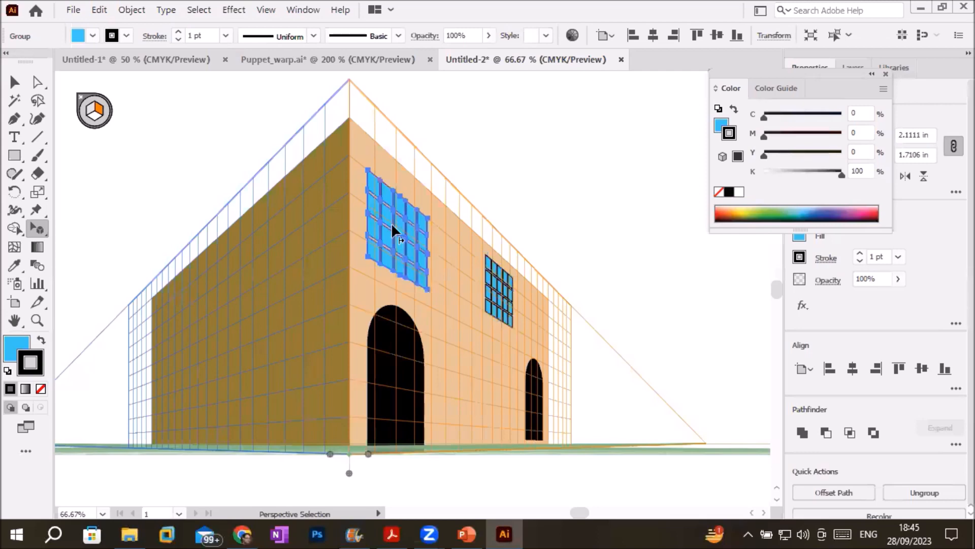
drag(391, 222, 137, 280)
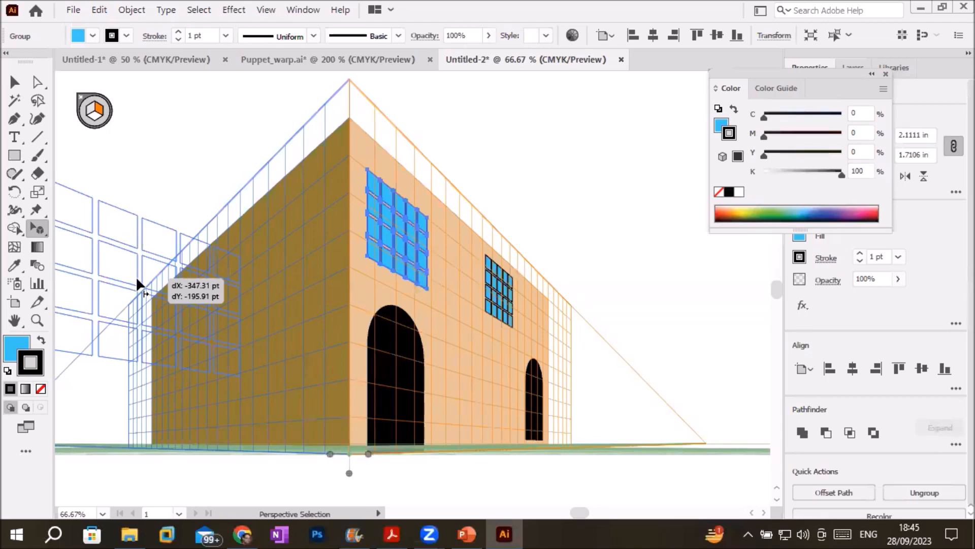
drag(137, 280, 244, 270)
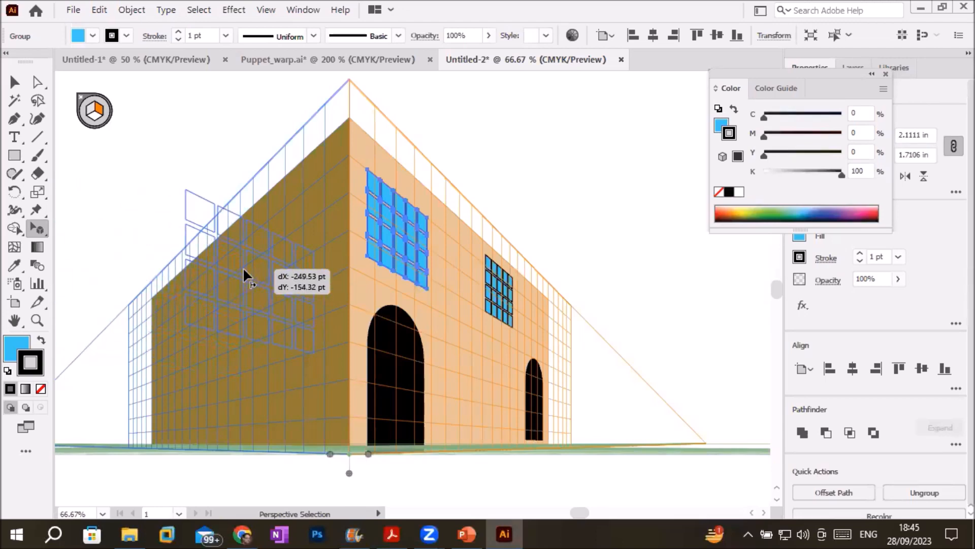
drag(244, 270, 244, 270)
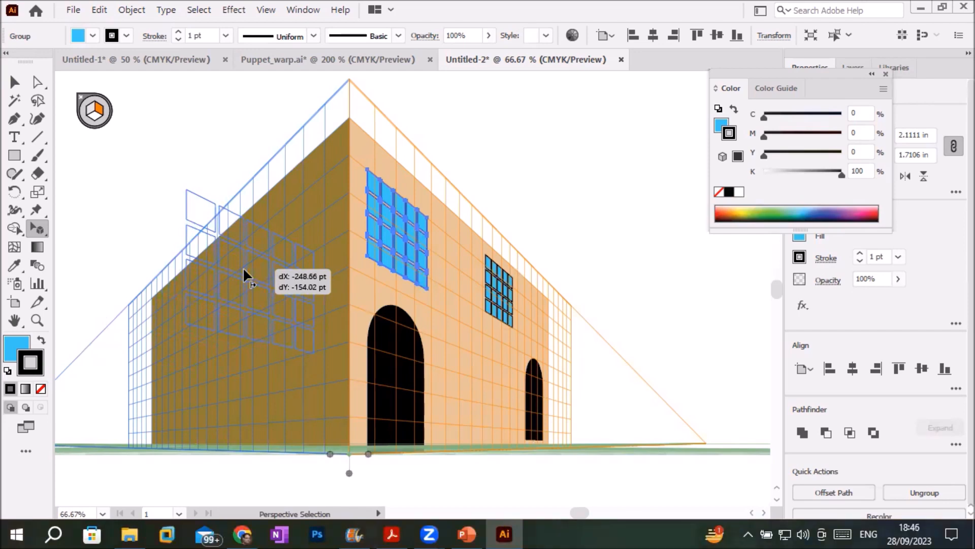
drag(244, 270, 288, 236)
key(1)
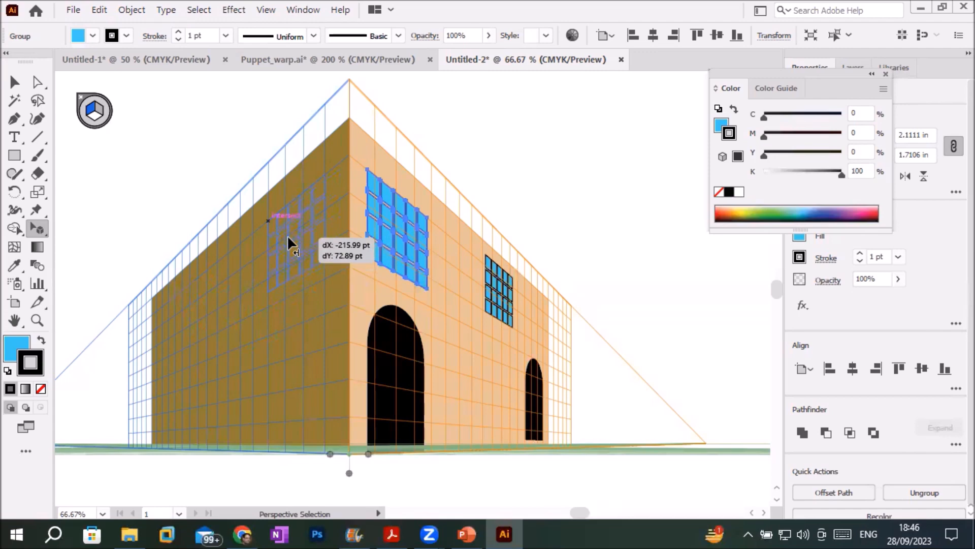
drag(290, 242, 289, 242)
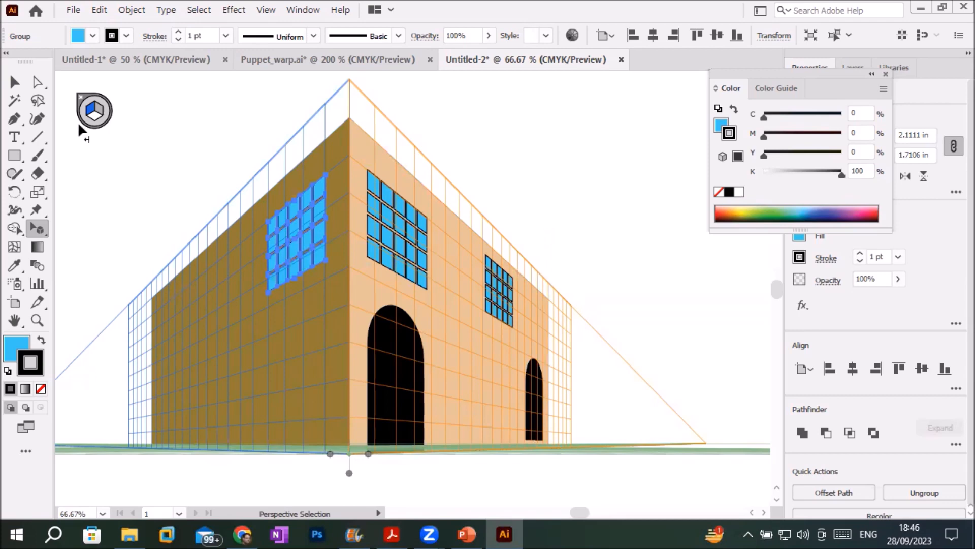
click(14, 82)
click(511, 134)
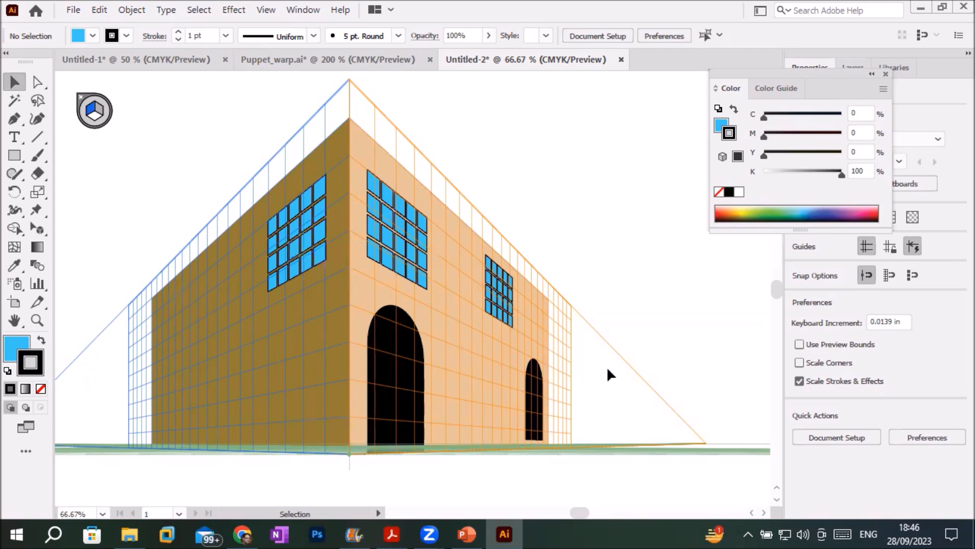
Step: Shorten the large door from its lower edge to about 2.9 in tall and shift it slightly away from the building's corner
scroll(607, 370, down, 1)
click(446, 376)
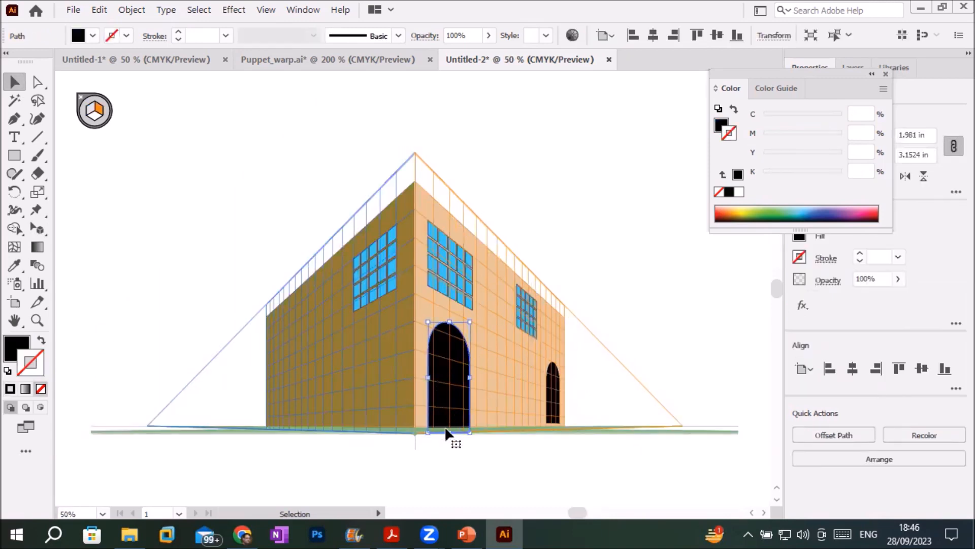
drag(451, 430, 455, 424)
drag(454, 375, 340, 376)
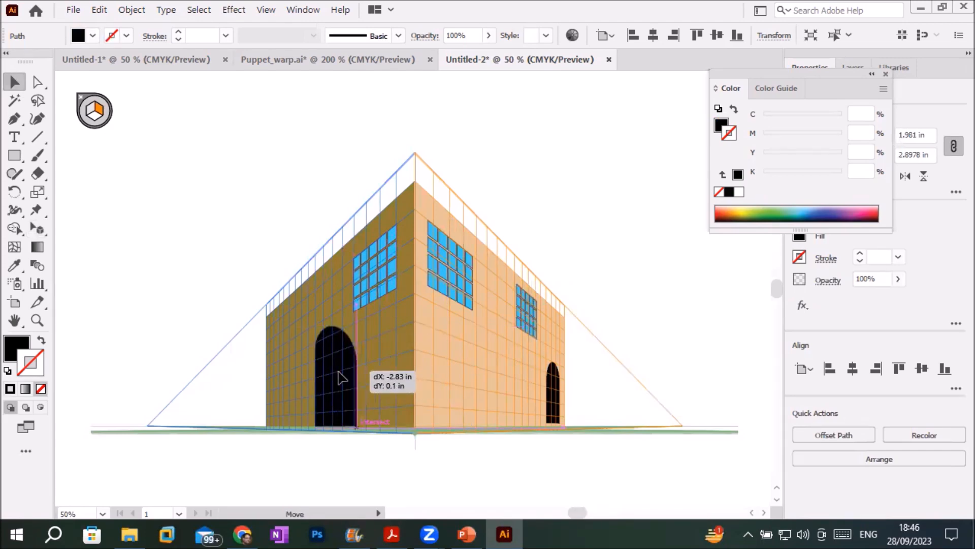
drag(340, 377, 458, 378)
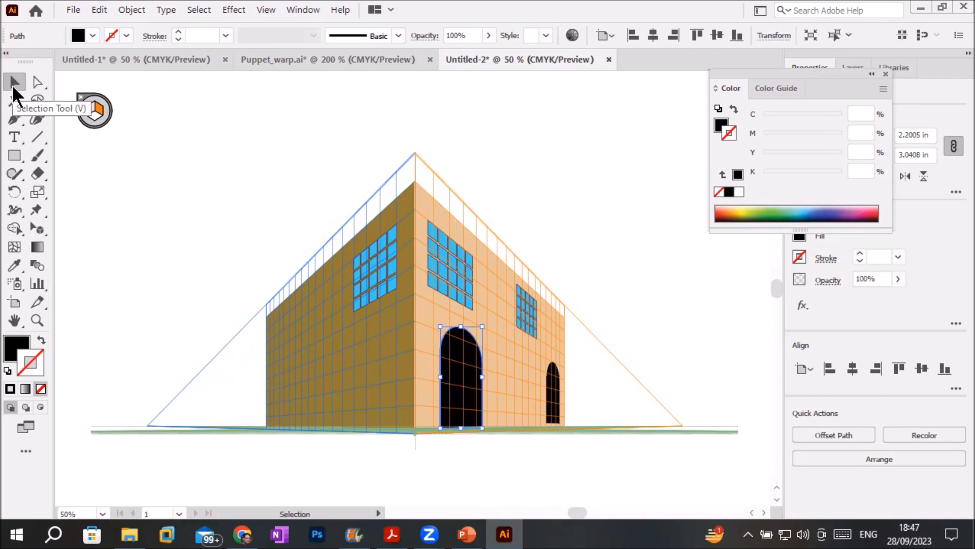
Step: Copy the large door onto the left wall in perspective, standing at ground level, and clear the selection
click(34, 229)
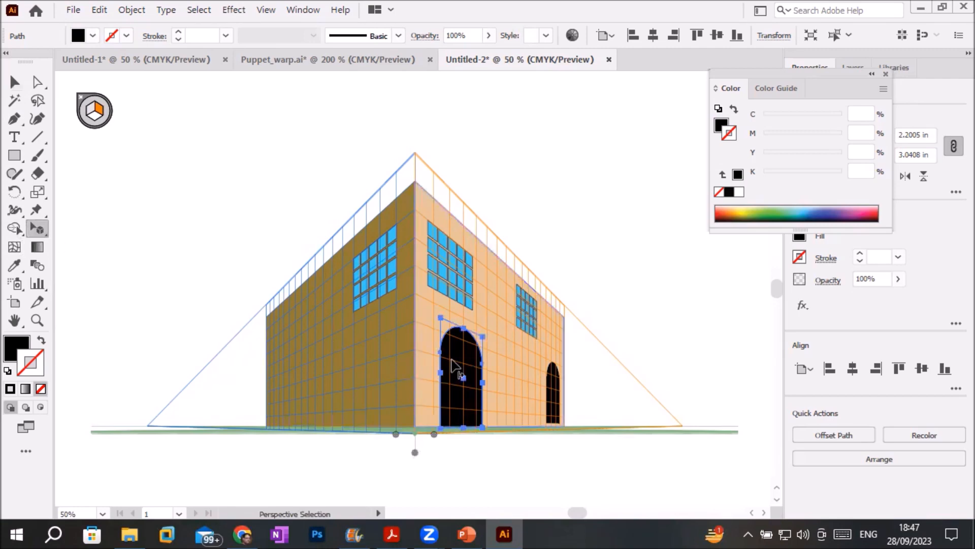
drag(463, 358, 339, 357)
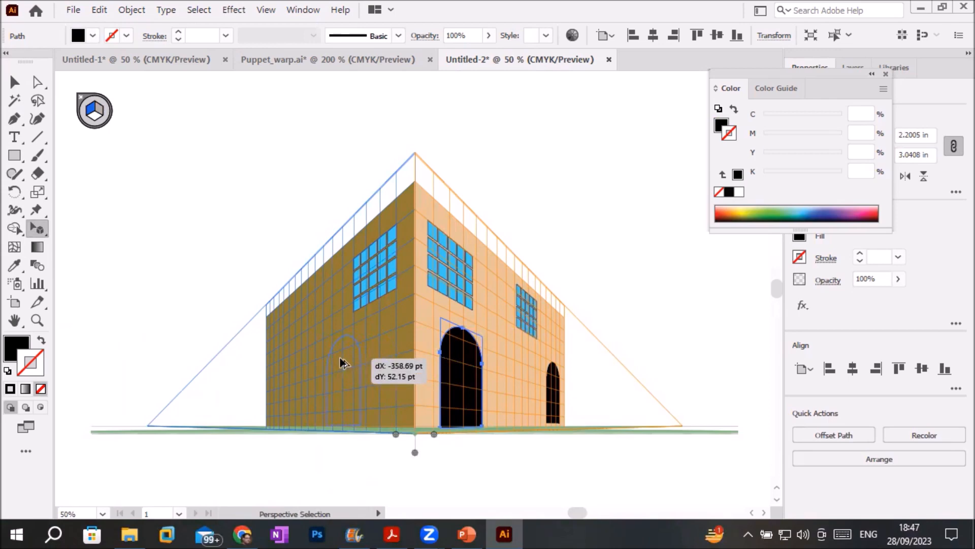
drag(341, 362, 341, 363)
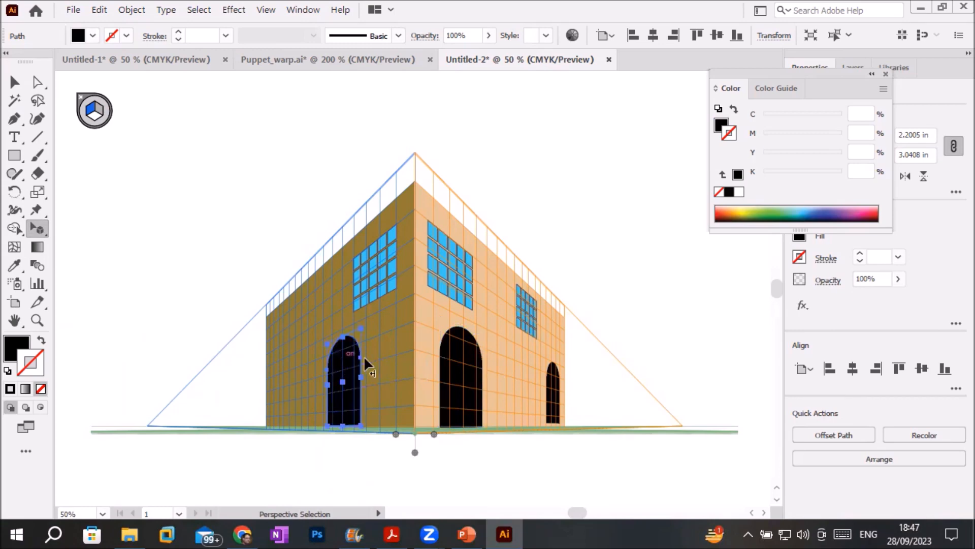
click(7, 84)
click(264, 138)
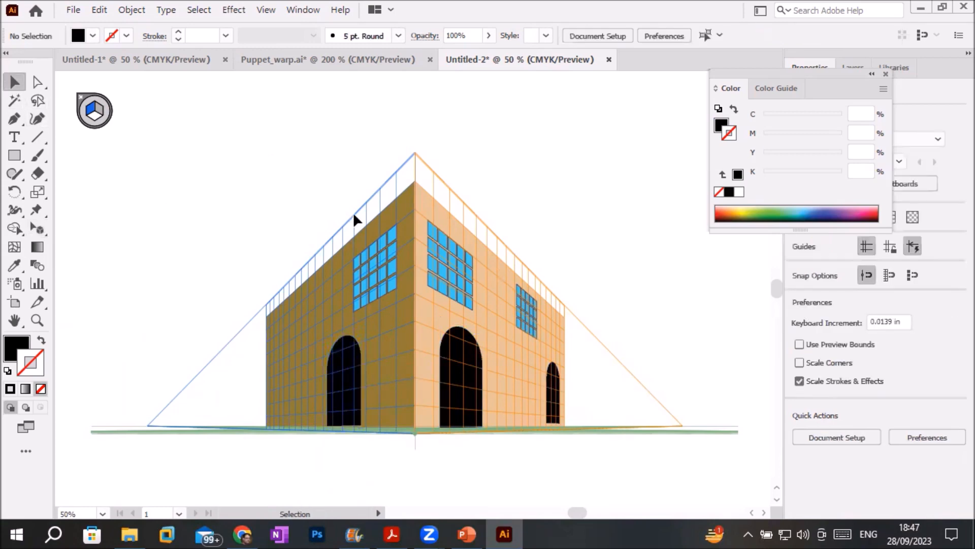
Step: Draw a rectangle about 0.88 by 0.70 in on the right perspective plane, standing on the wall's upper edge at the building's corner
scroll(461, 146, up, 1)
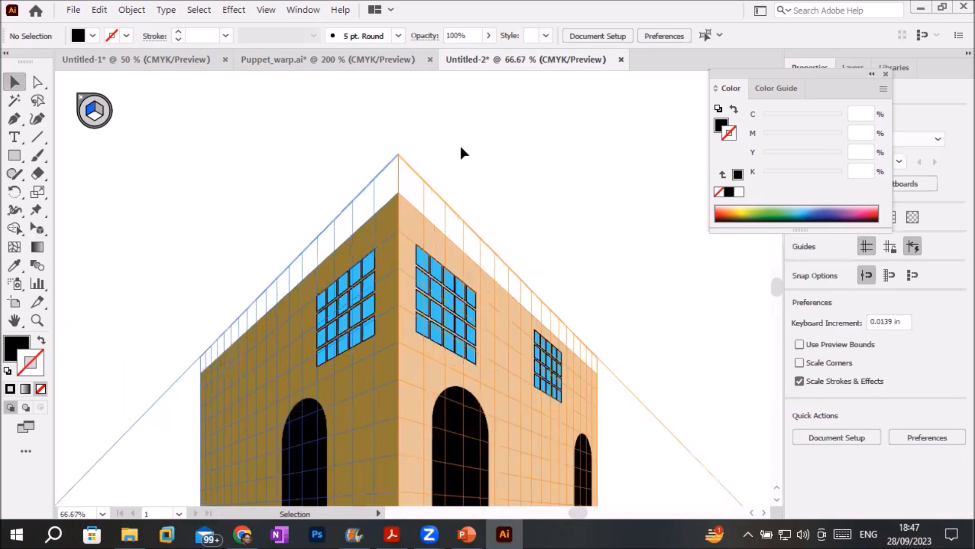
scroll(462, 152, up, 1)
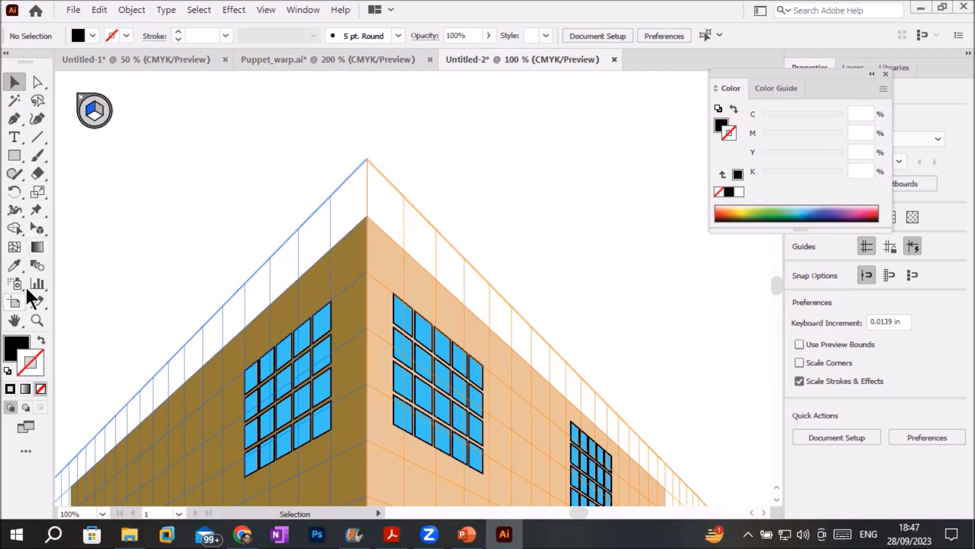
click(38, 228)
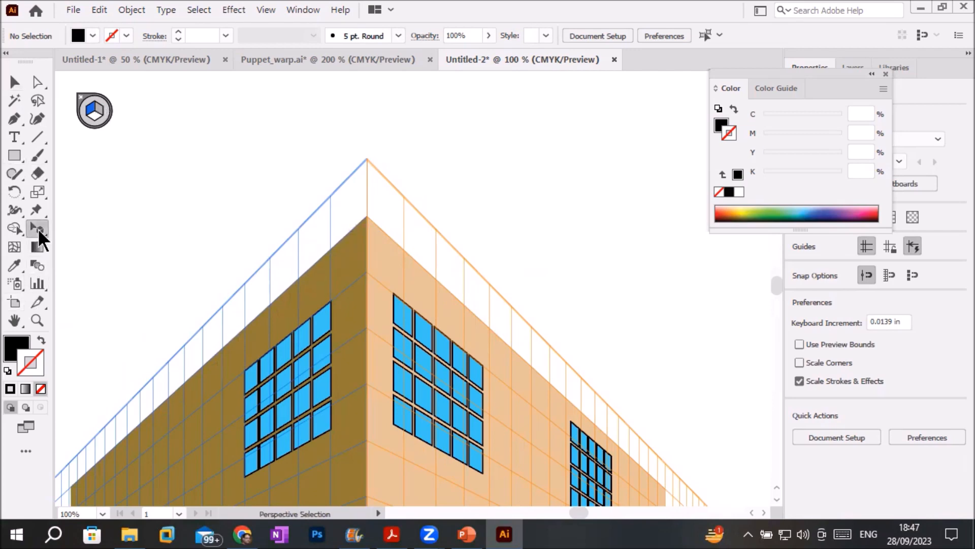
drag(37, 227, 98, 228)
click(101, 110)
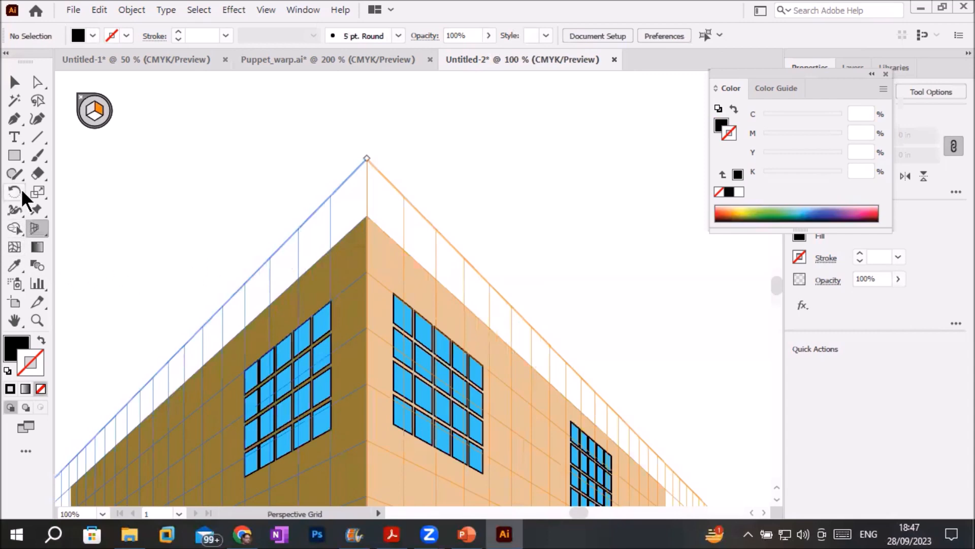
click(15, 157)
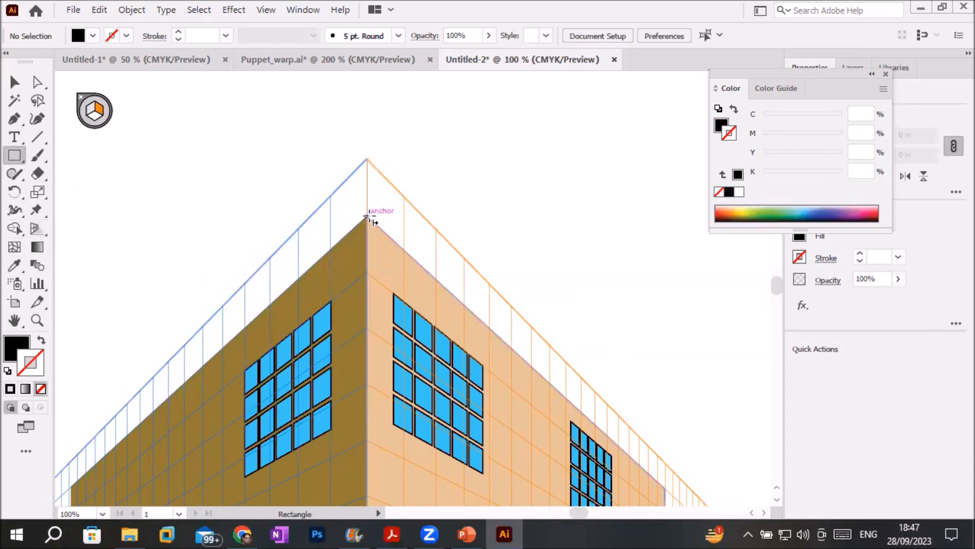
drag(367, 216, 411, 205)
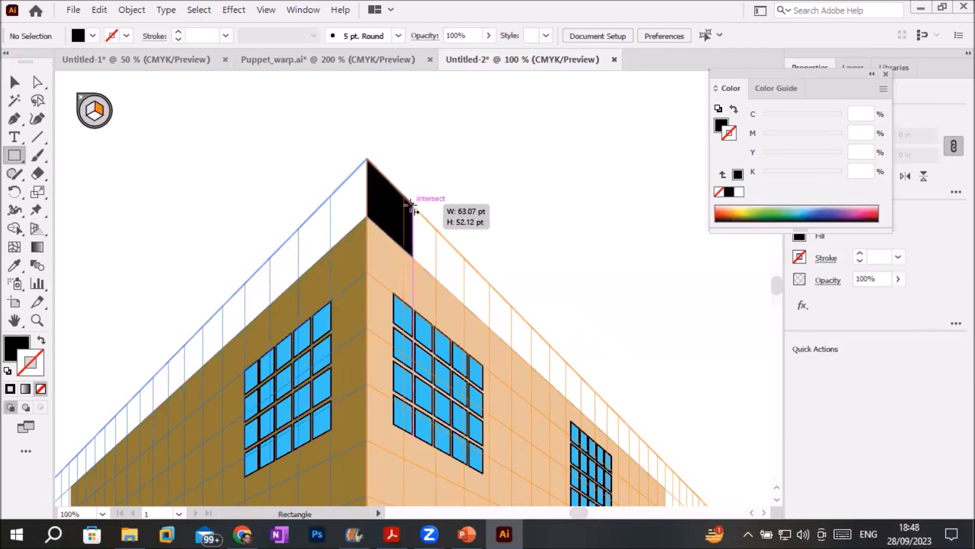
drag(411, 206, 411, 209)
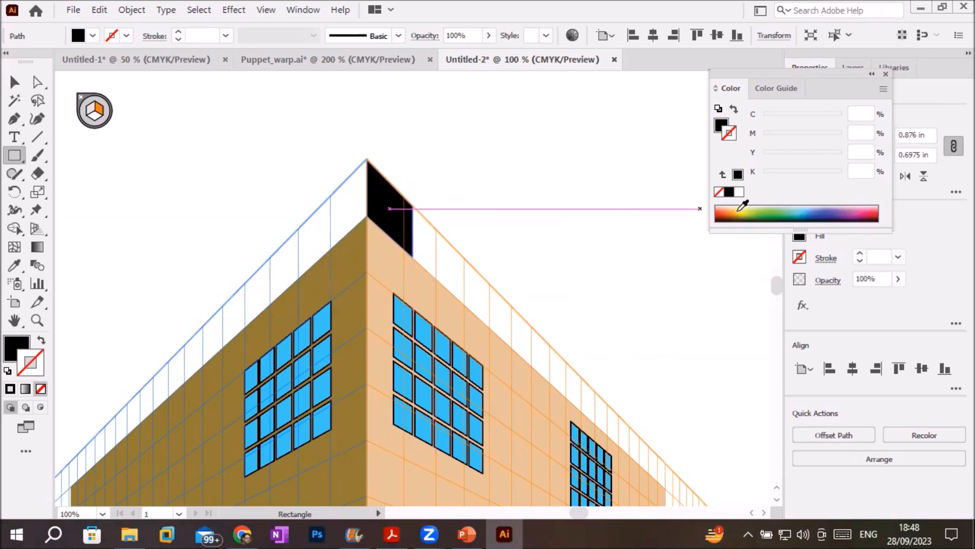
Step: Give the rooftop rectangle a green stroke and a grey fill of 50% K
click(762, 208)
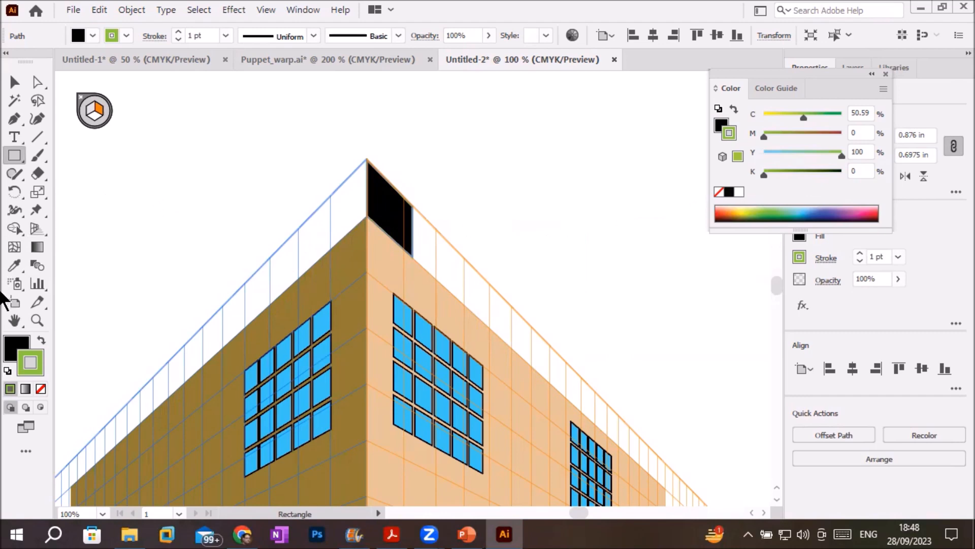
click(16, 348)
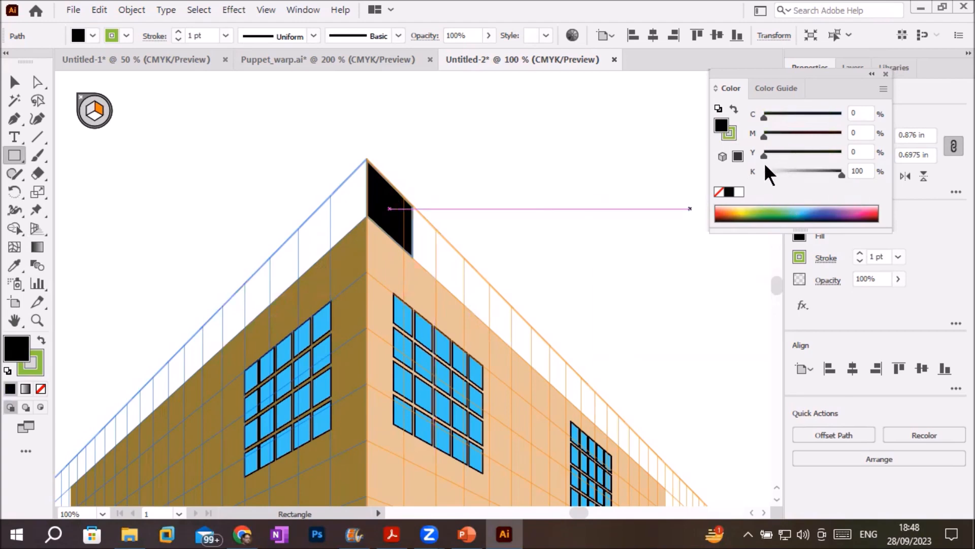
drag(841, 174, 801, 176)
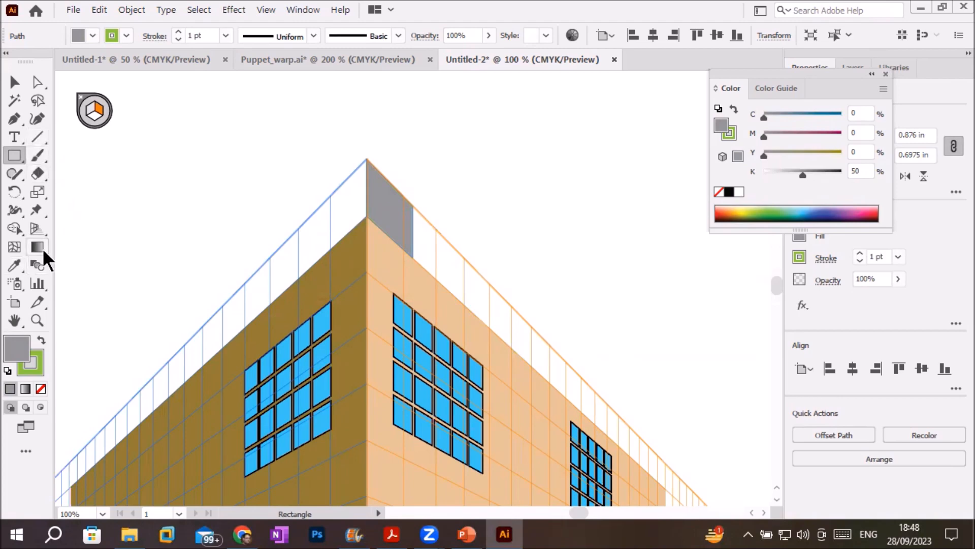
Step: Fill the rooftop rectangle with dark red at about C 35.9, M 92.29, Y 68.49, K 44.27
click(36, 230)
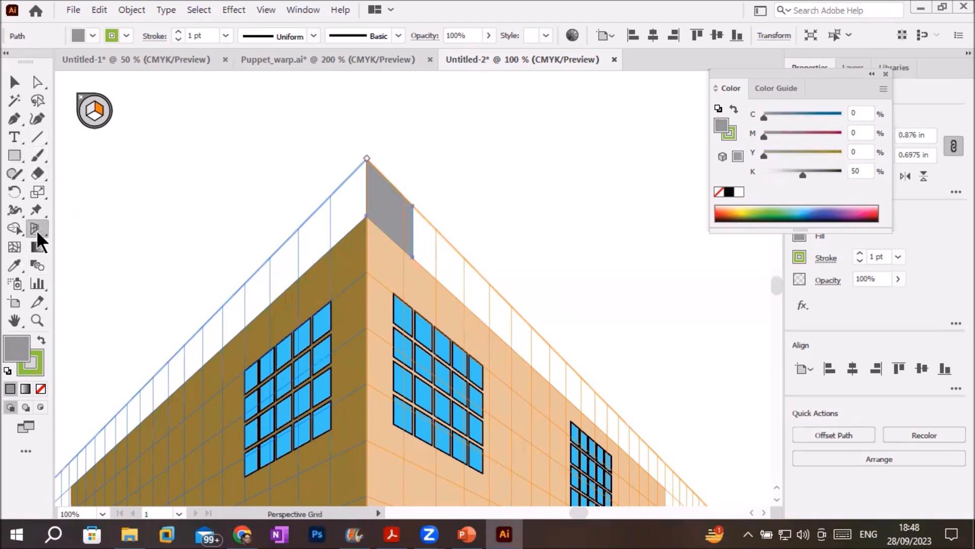
click(100, 247)
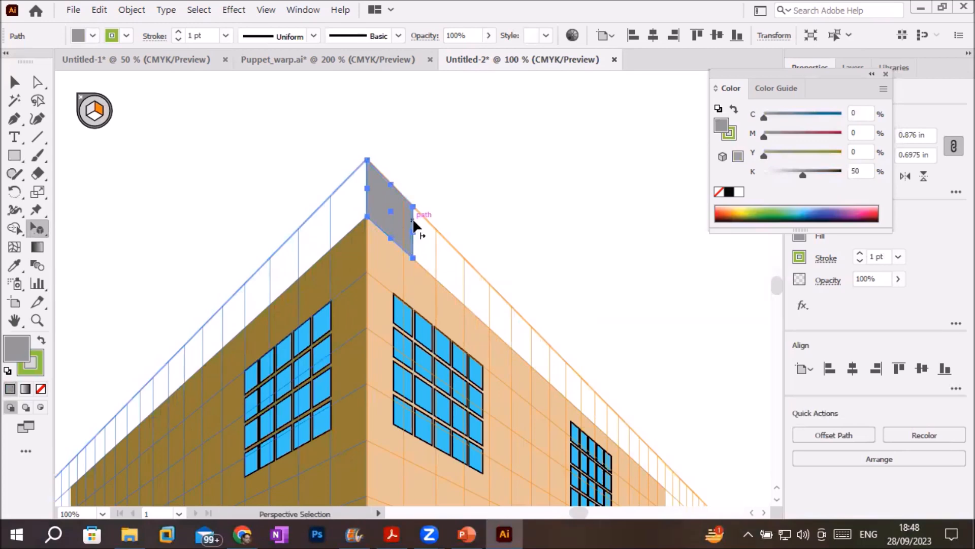
click(770, 208)
click(860, 216)
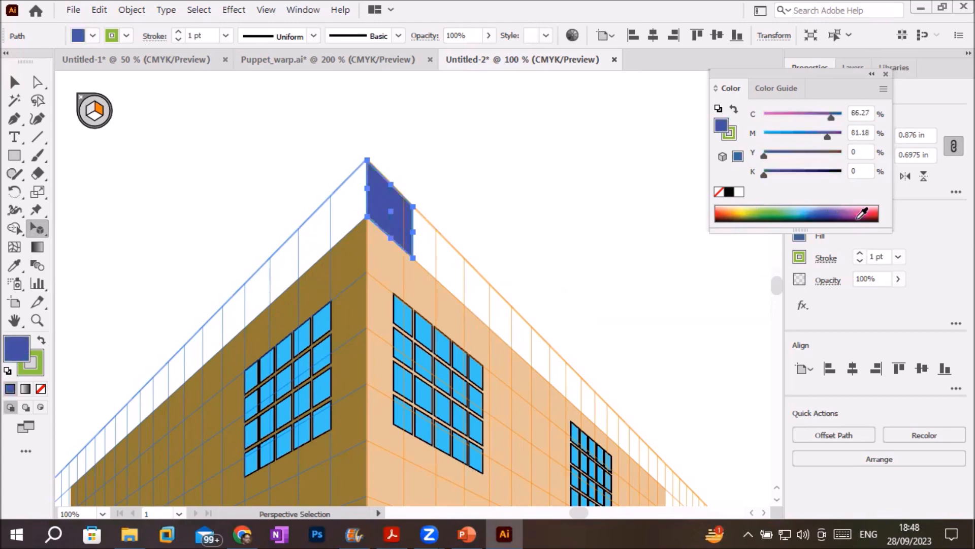
click(876, 214)
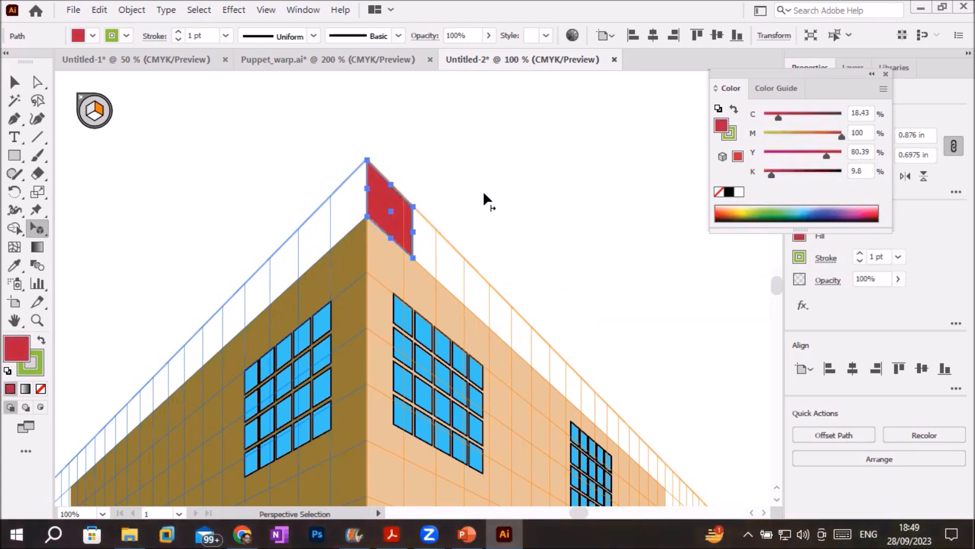
double_click(29, 344)
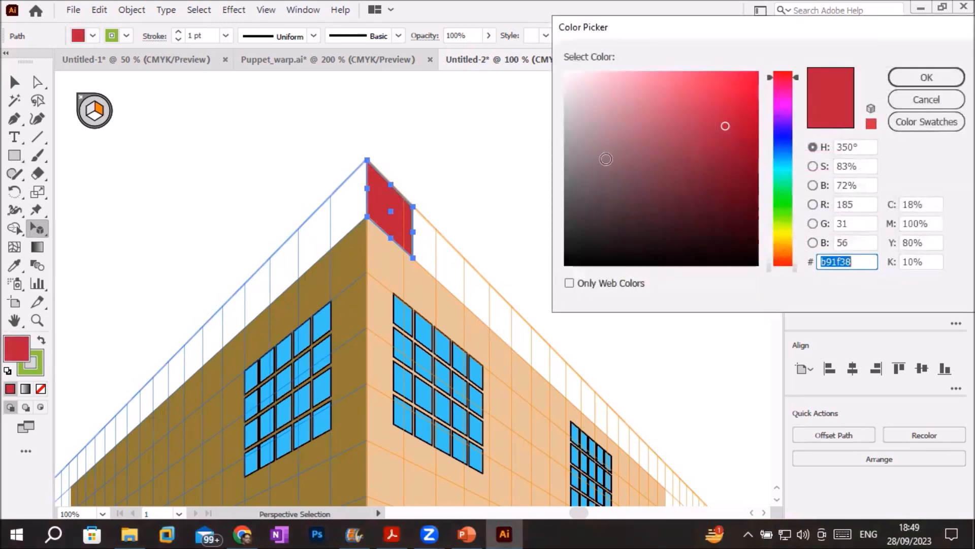
click(725, 129)
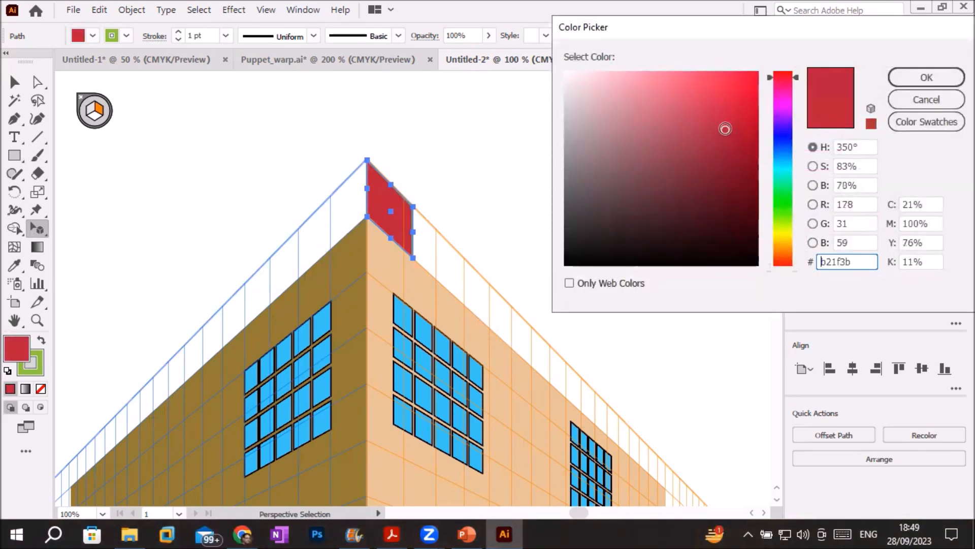
drag(725, 129, 705, 181)
click(908, 75)
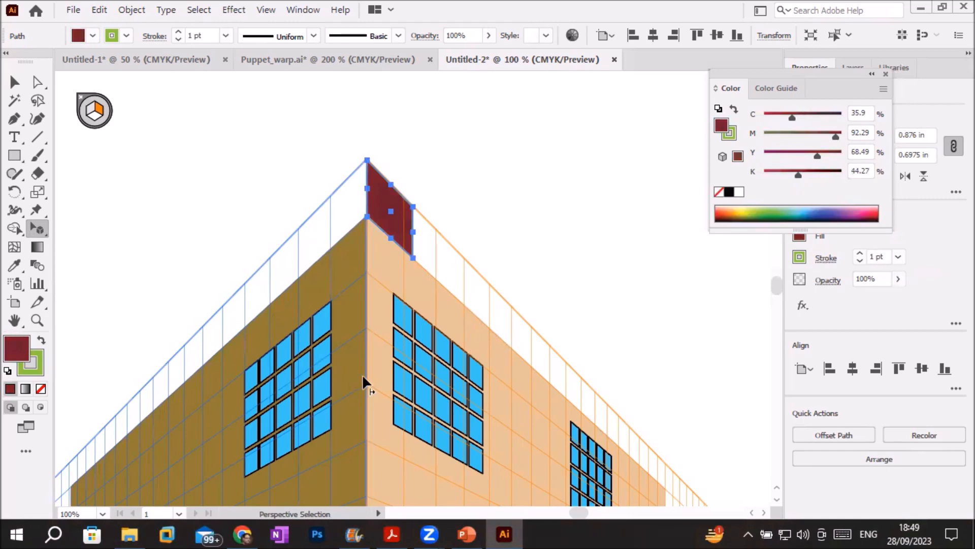
Step: Sample the right wall's peach fill onto the rooftop rectangle with the Eyedropper and darken it to 48% K
click(15, 264)
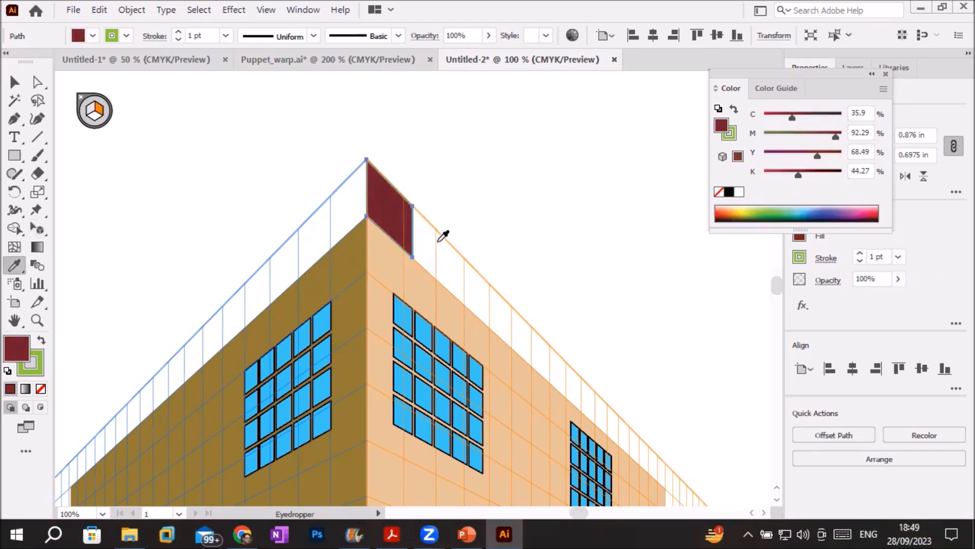
click(361, 254)
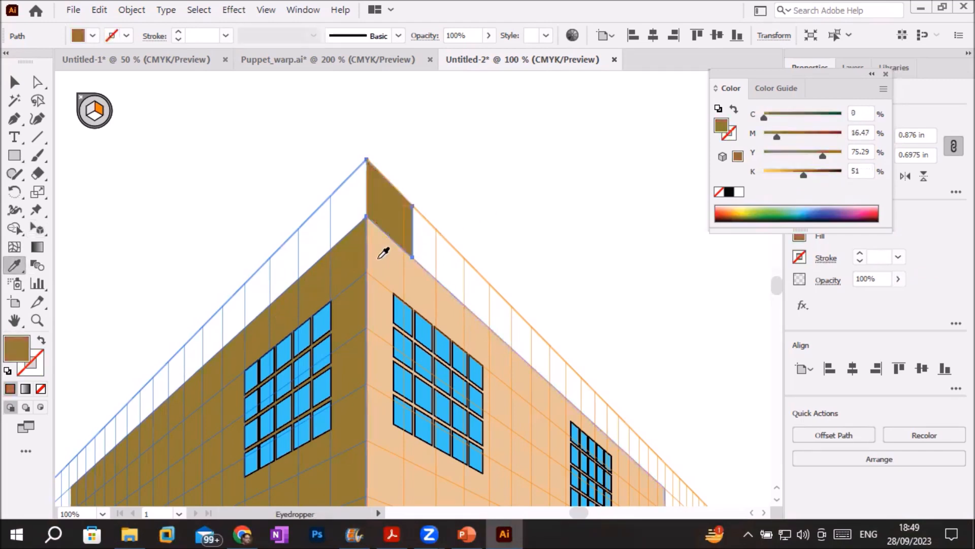
click(393, 254)
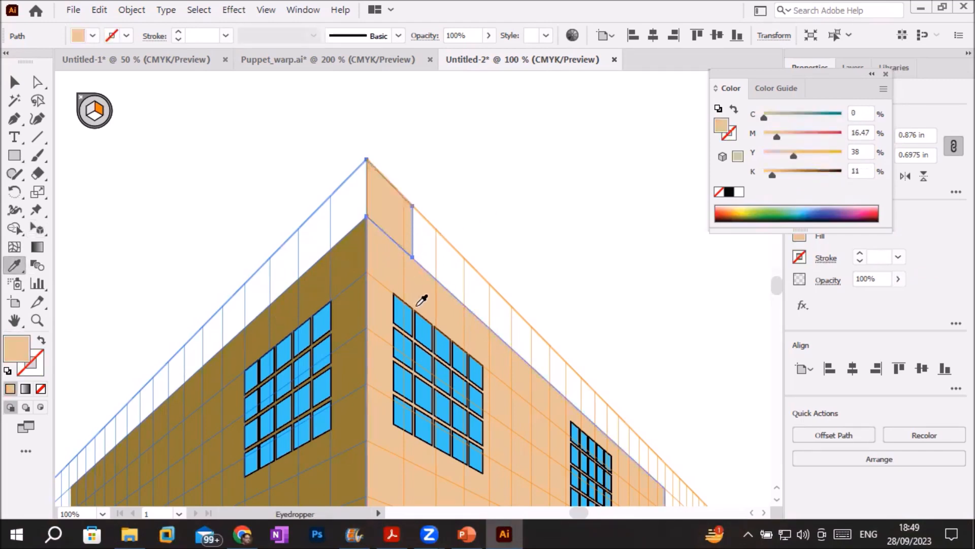
click(427, 327)
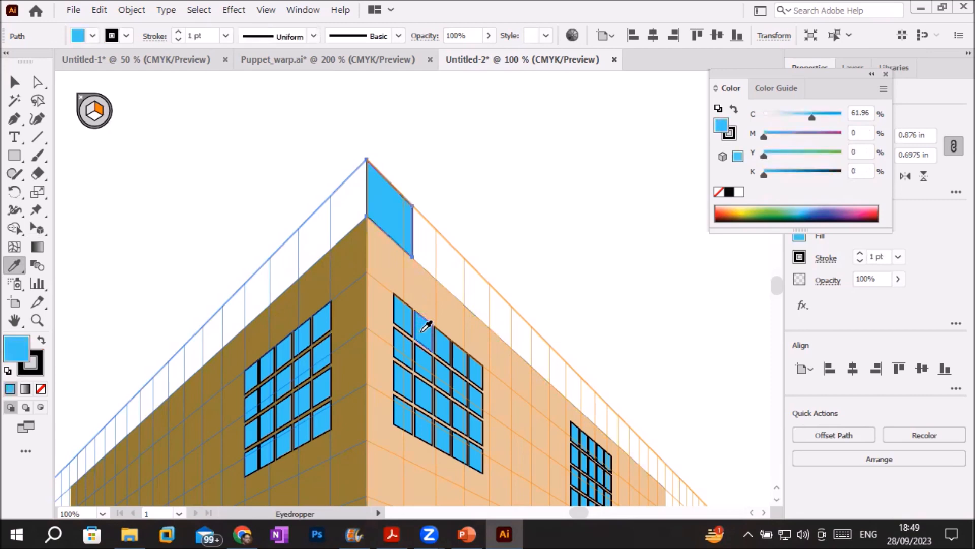
click(395, 268)
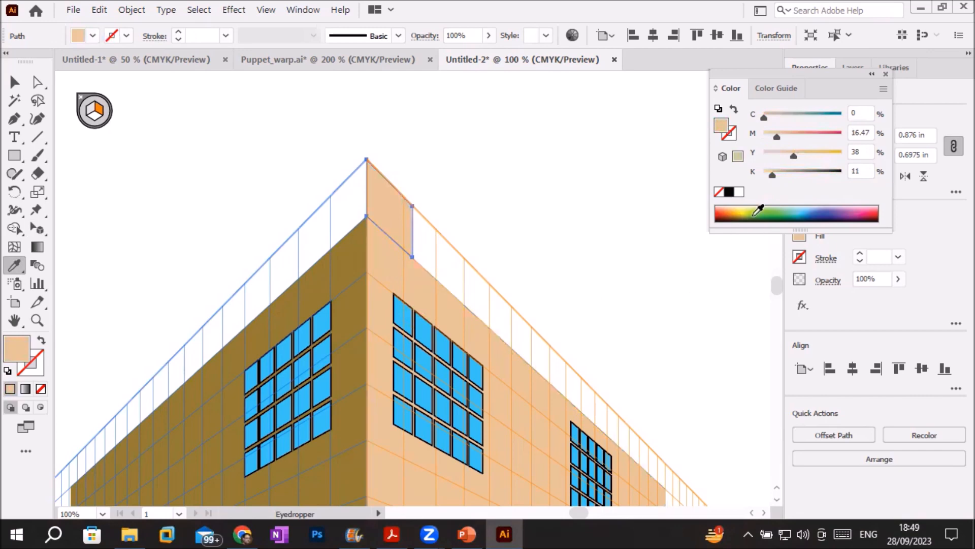
drag(771, 173, 802, 174)
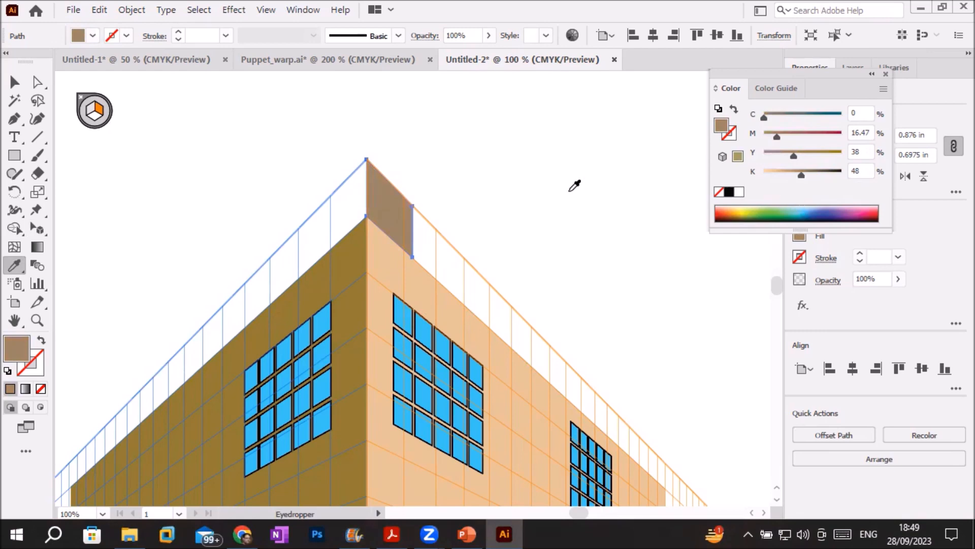
Step: Try to copy the rooftop block in perspective along the right wall's upper edge and repeat the copy four times
click(36, 230)
click(36, 224)
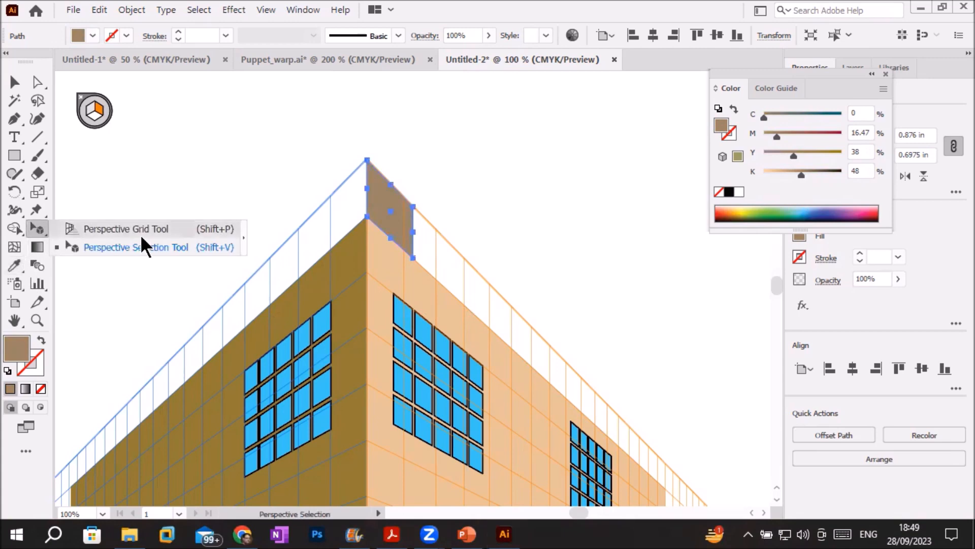
click(137, 247)
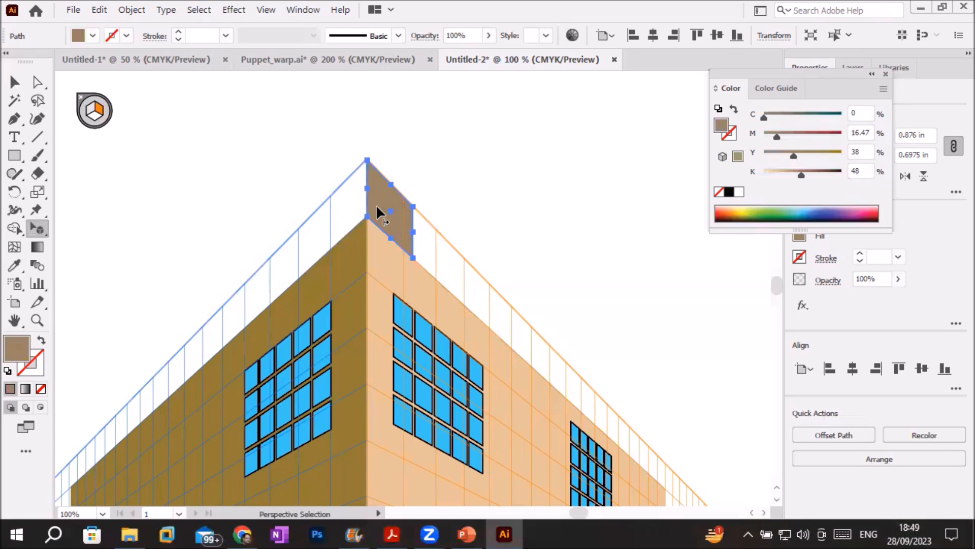
drag(377, 207, 441, 265)
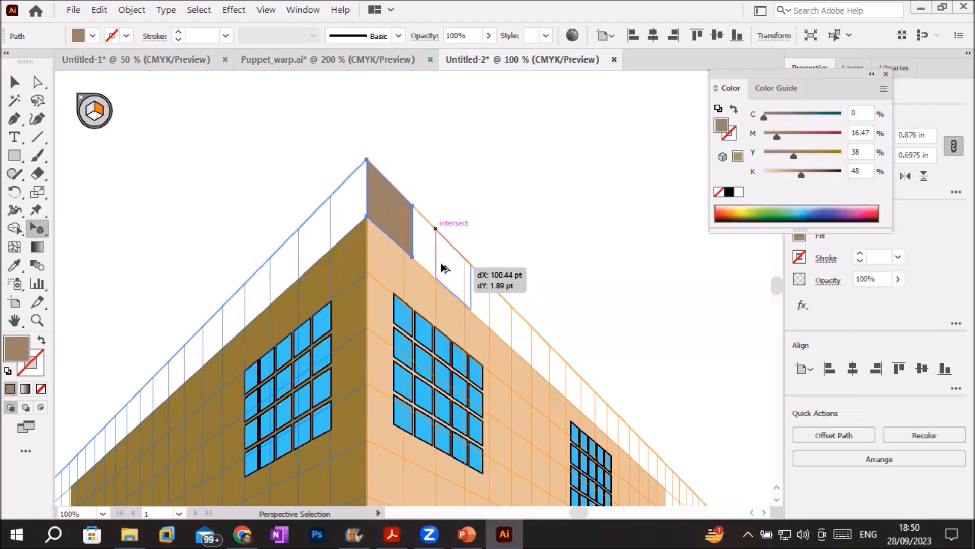
drag(445, 268, 445, 270)
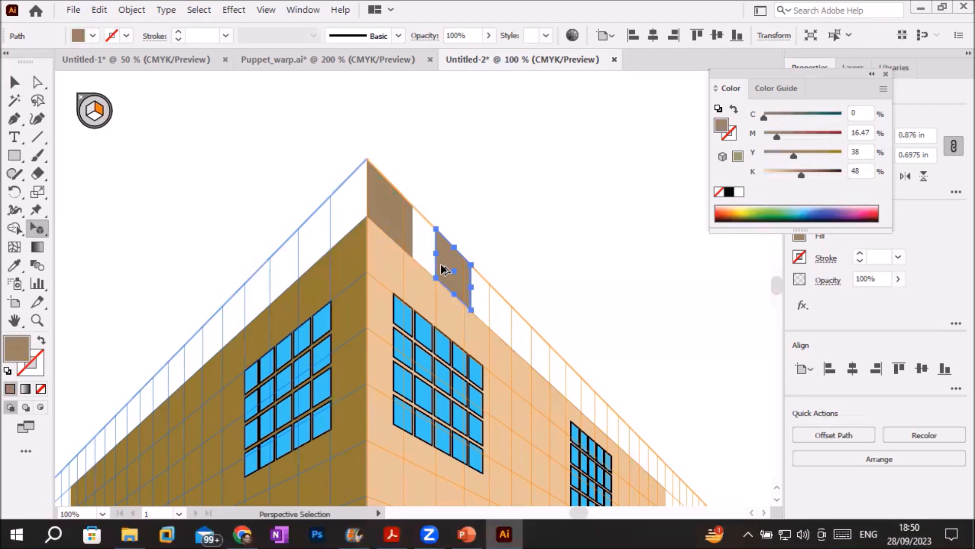
key(ctrl)
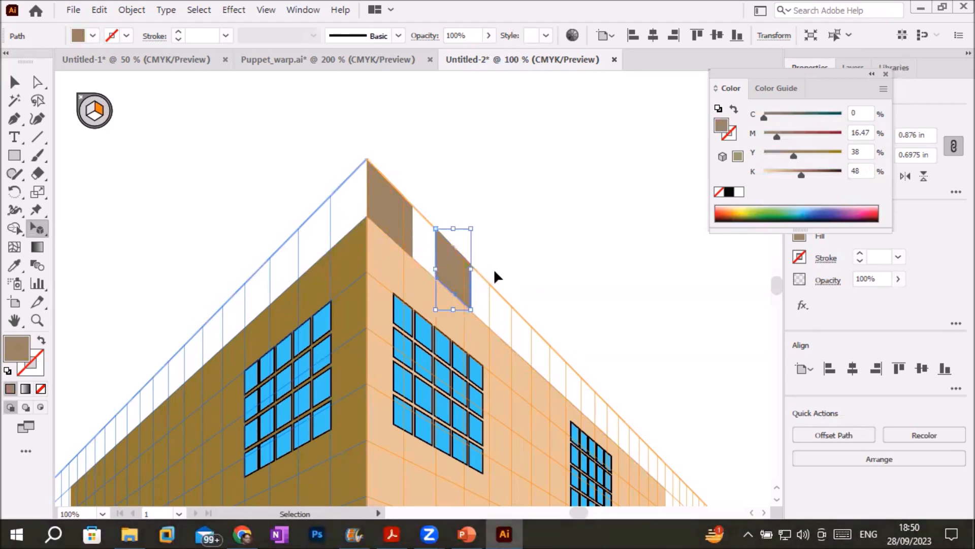
key(ctrl+d)
key(ctrl+d)
key(ctrl+d)
key(ctrl+d)
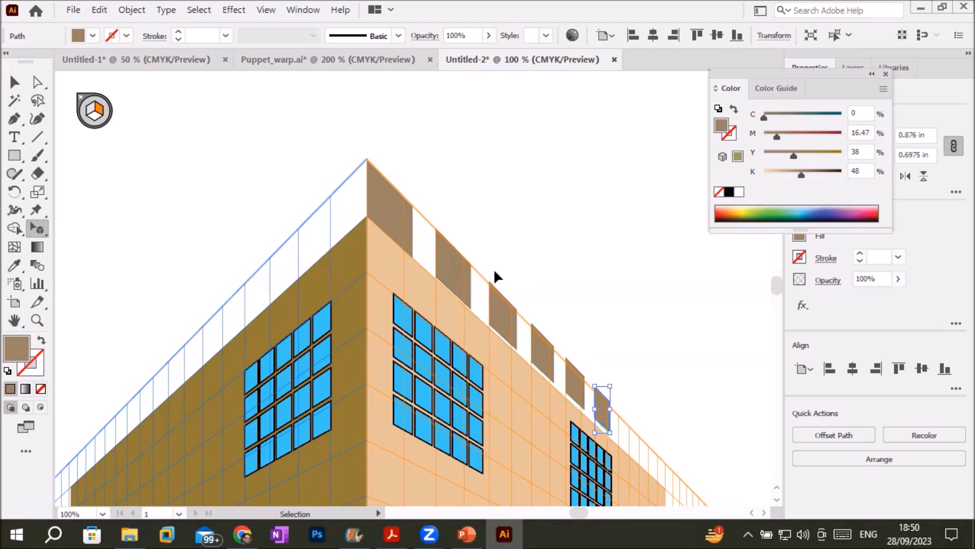
Step: Undo the row of rooftop block copies, leaving only the block at the building's corner
key(ctrl+z)
key(ctrl+z)
key(ctrl+z)
key(ctrl+z)
key(ctrl+z)
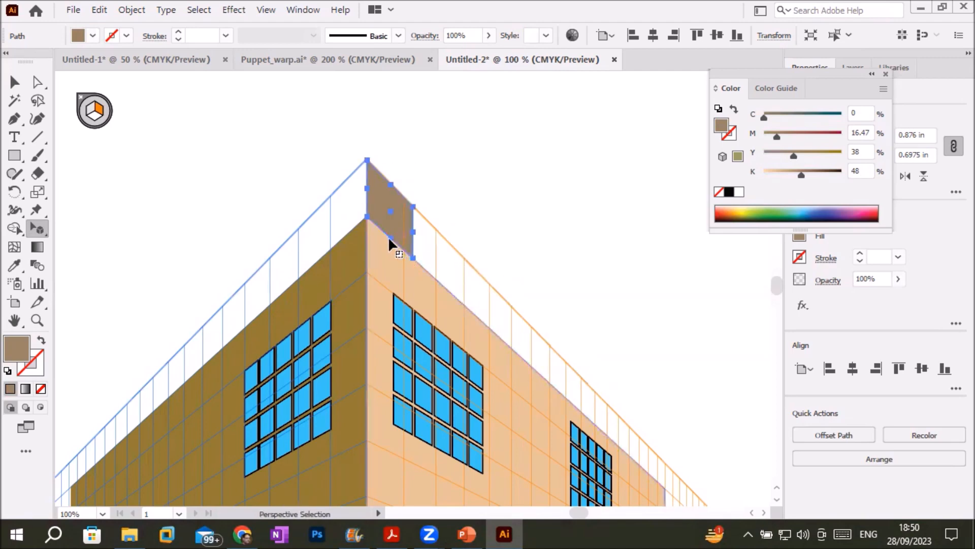
Step: Narrow the corner rooftop block in perspective to 0.6975 in so its outer side meets the grid line
drag(35, 226, 66, 246)
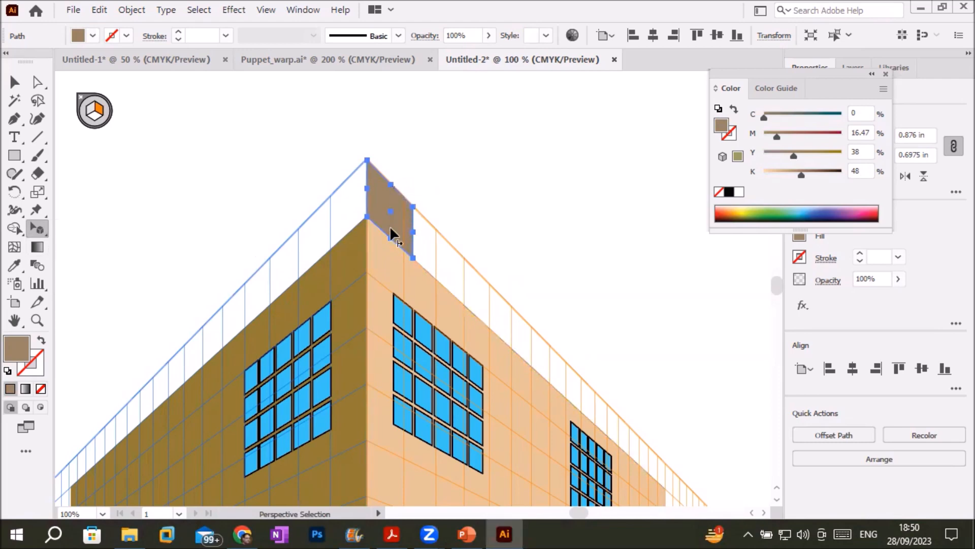
drag(391, 238, 396, 222)
drag(391, 232, 392, 240)
mouse_move(414, 230)
mouse_down()
mouse_move(395, 222)
mouse_move(404, 216)
mouse_up()
Step: Raise the corner block's upper edge to the grid's outer line, making it 0.7238 in high
scroll(417, 211, up, 6)
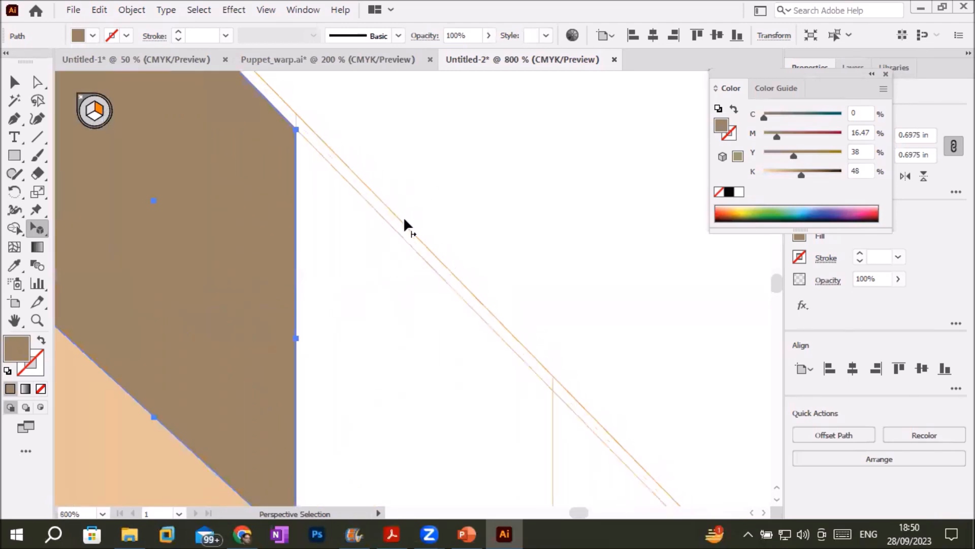
scroll(404, 221, down, 1)
mouse_move(325, 304)
mouse_down()
mouse_move(316, 306)
mouse_move(322, 295)
mouse_up()
scroll(403, 322, down, 1)
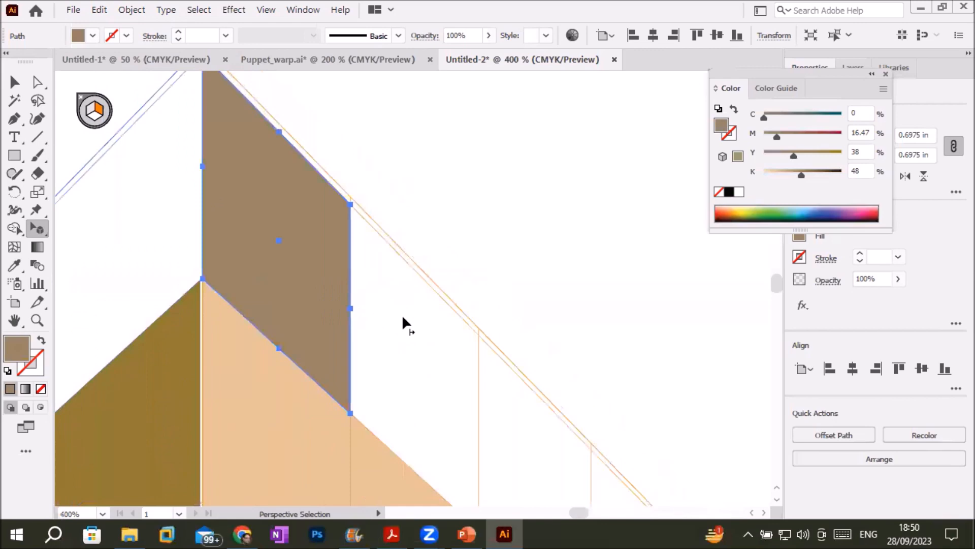
scroll(388, 300, down, 1)
scroll(315, 167, up, 2)
scroll(299, 138, up, 1)
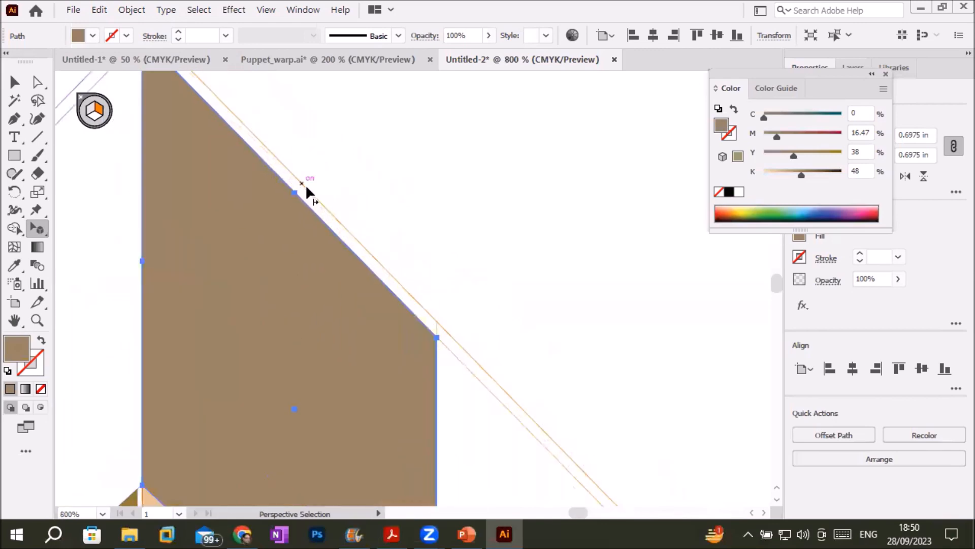
drag(298, 191, 305, 186)
scroll(404, 270, down, 4)
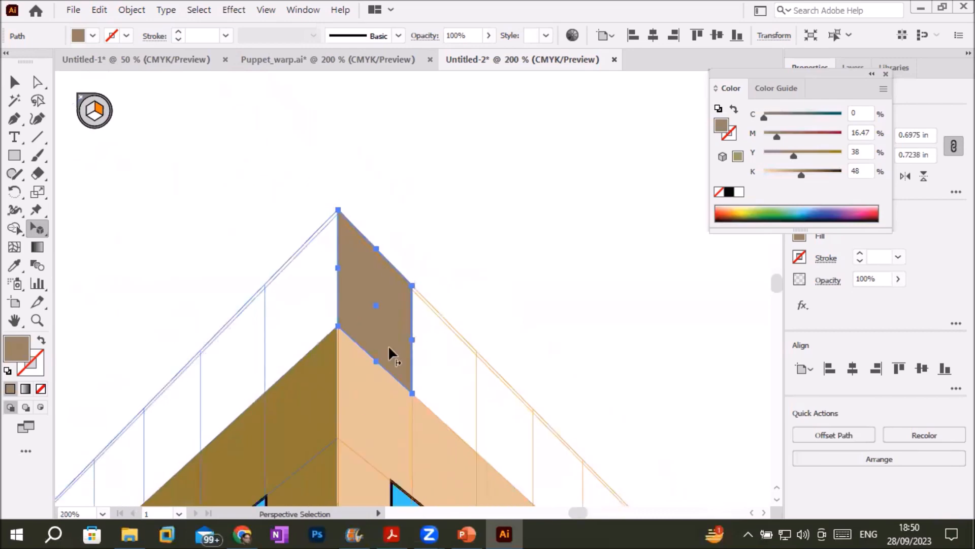
Step: Copy the corner block in perspective along the right wall's upper edge, leaving a gap, and repeat the copy three times
key(alt)
scroll(561, 336, down, 1)
drag(480, 344, 543, 405)
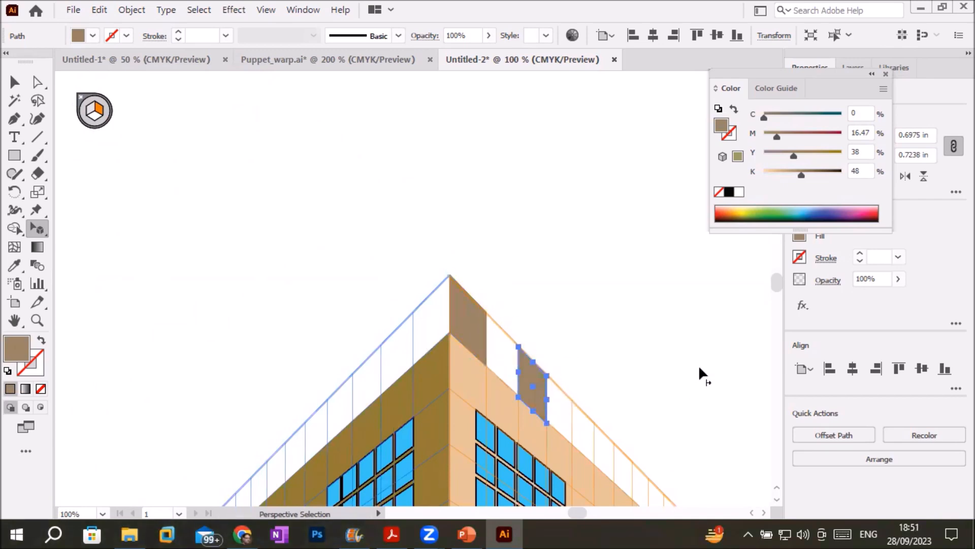
key(ctrl+d)
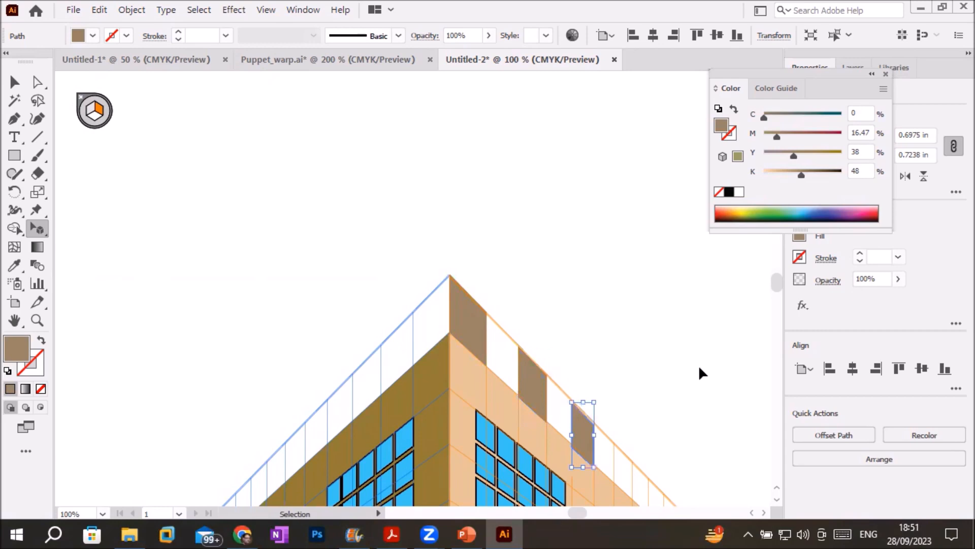
key(ctrl+d)
key(ctrl+d)
Step: Nudge the fourth and fifth rooftop blocks upward in perspective to sit on the right wall's upper edge
scroll(645, 402, down, 1)
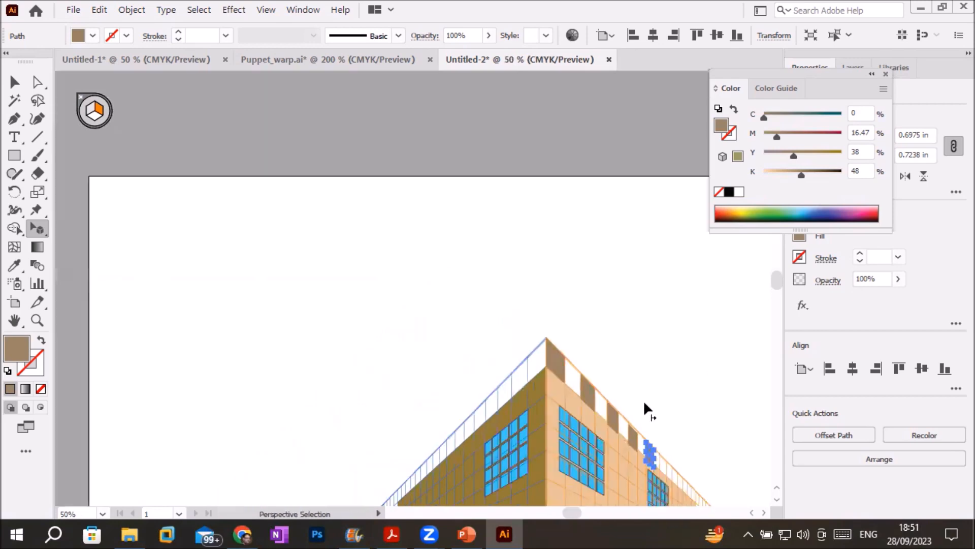
scroll(717, 483, up, 3)
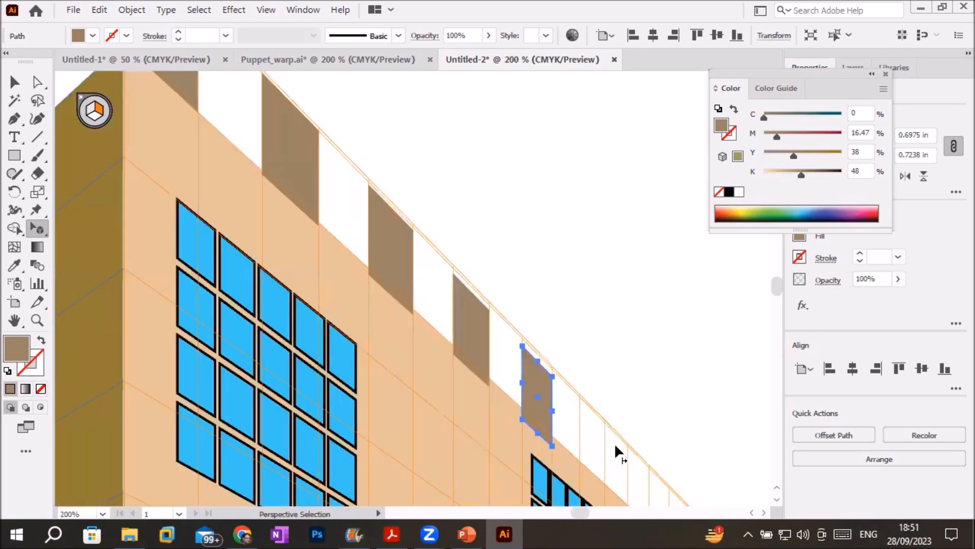
drag(467, 317, 468, 316)
drag(537, 380, 538, 372)
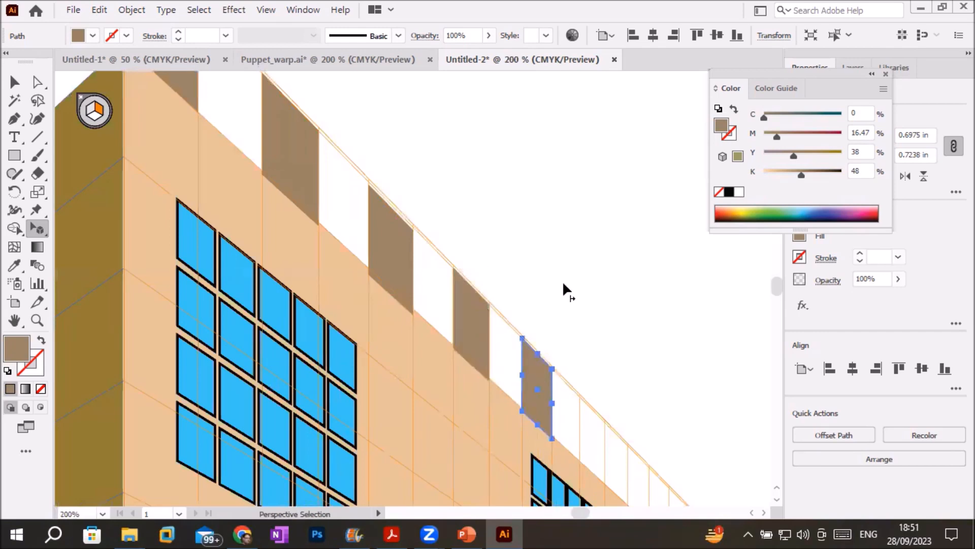
Step: Copy the corner rooftop block onto the left perspective plane, standing on the left wall's edge at the building's corner
scroll(555, 279, down, 1)
scroll(340, 202, down, 2)
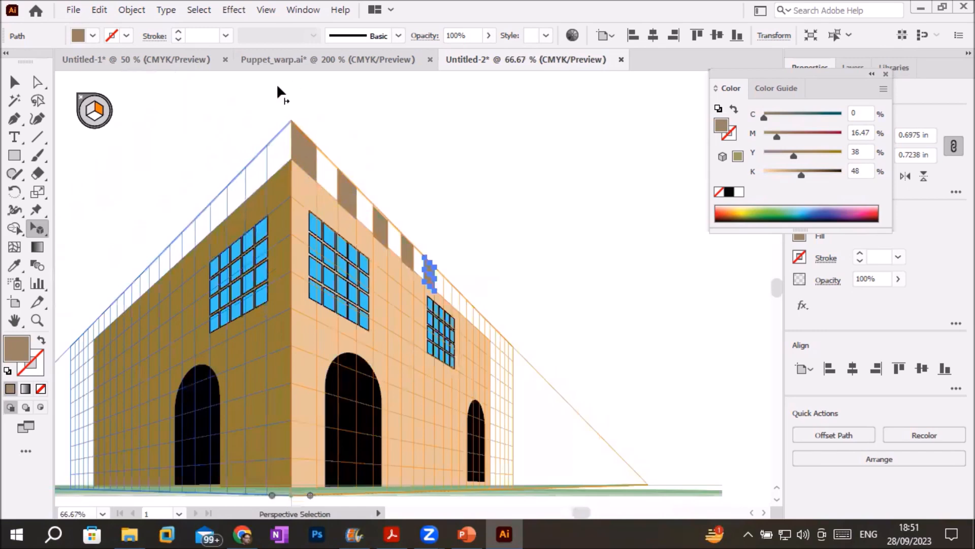
click(299, 144)
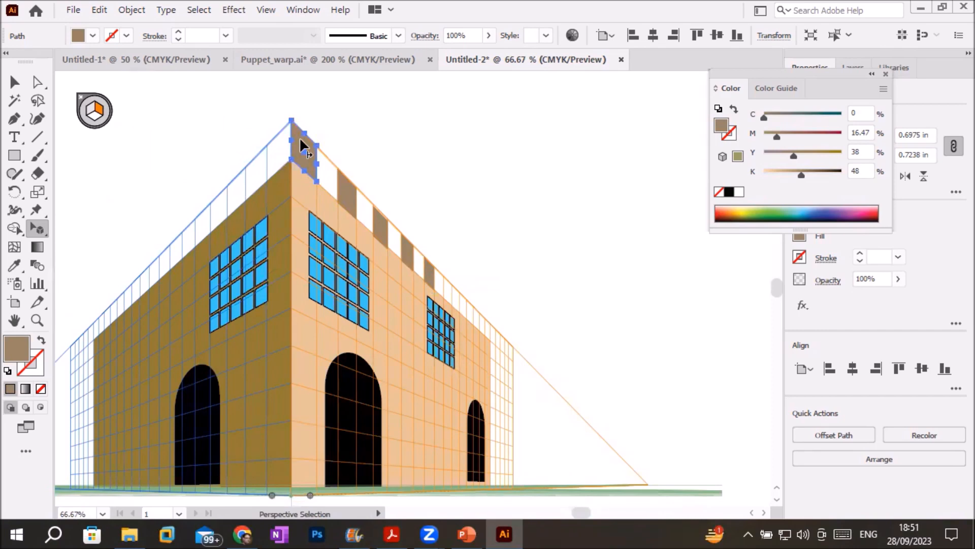
drag(301, 143, 277, 150)
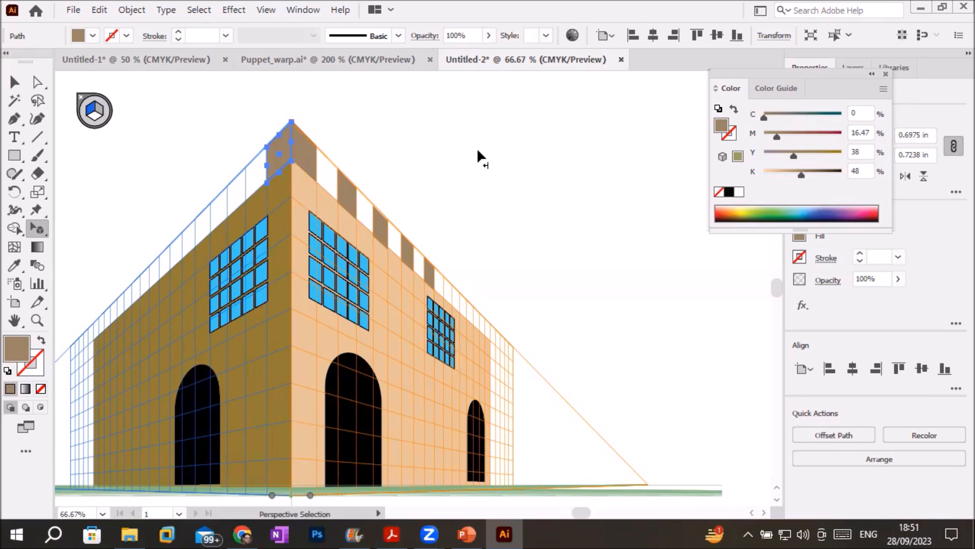
Step: Try a green fill on the left rooftop block and replace it with the right wall's peach using the Eyedropper
scroll(223, 150, up, 2)
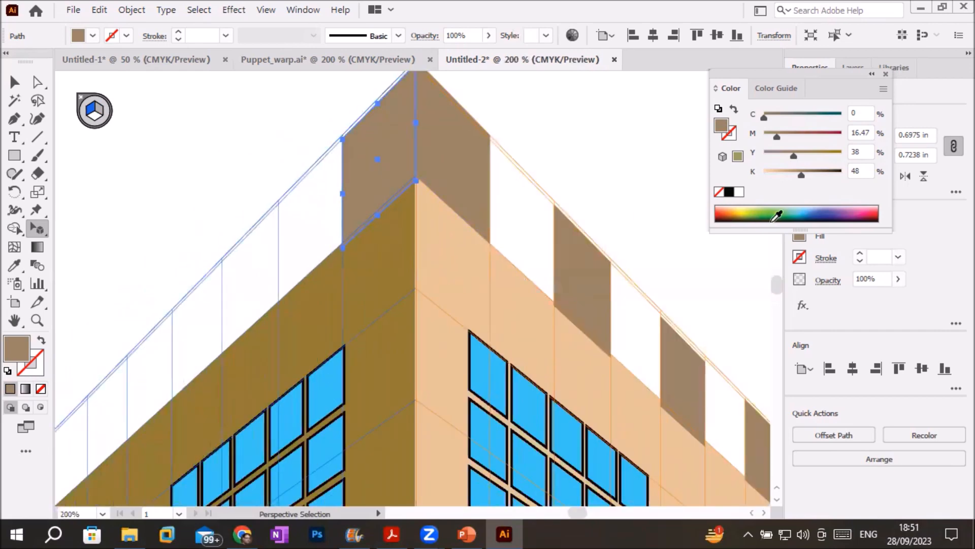
click(763, 211)
click(778, 209)
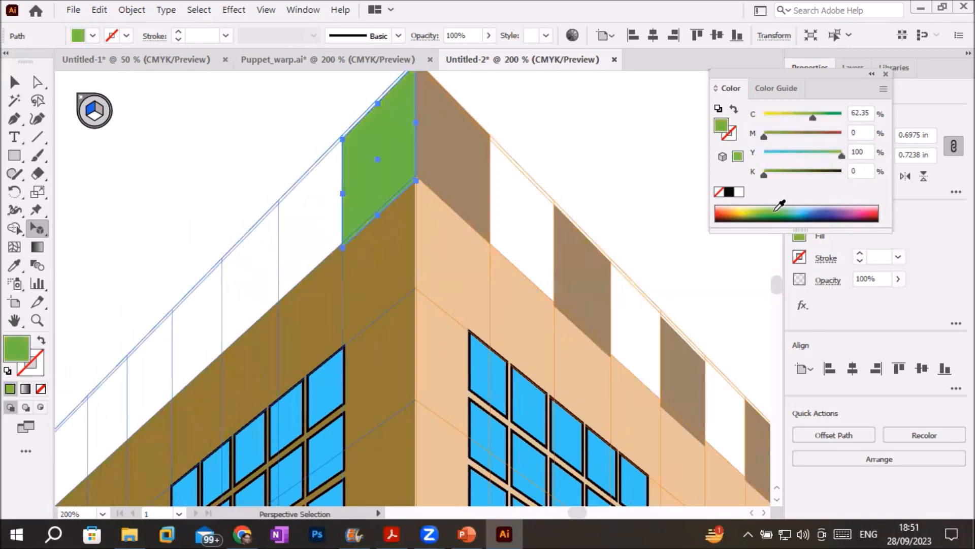
click(14, 265)
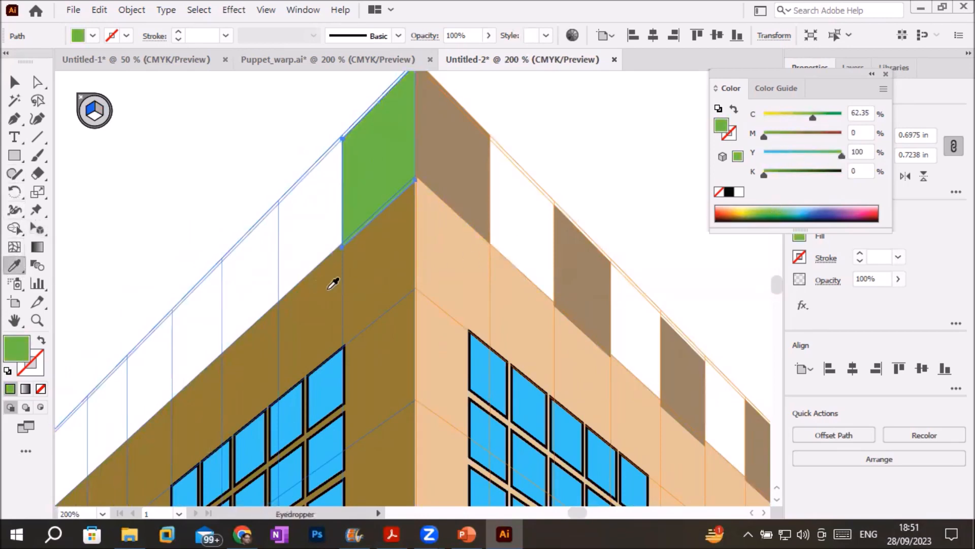
click(466, 254)
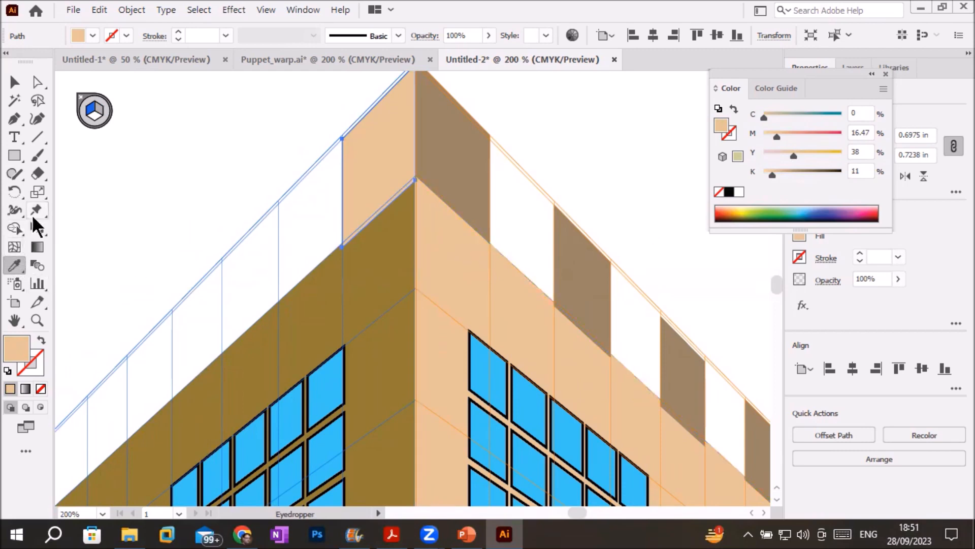
Step: Raise the left rooftop block's lower edge to the left wall's upper edge, making the block 0.6975 in high
click(38, 228)
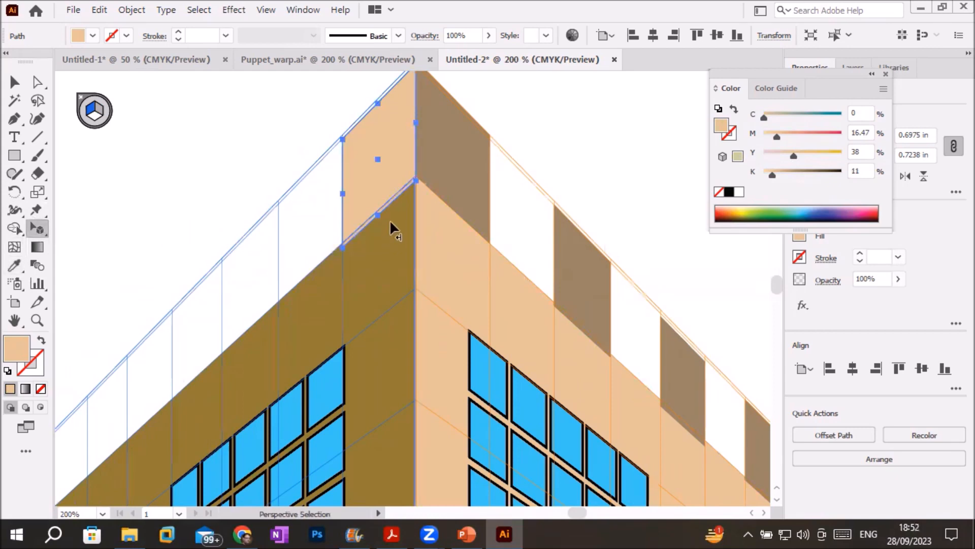
drag(375, 212, 374, 209)
scroll(538, 216, down, 1)
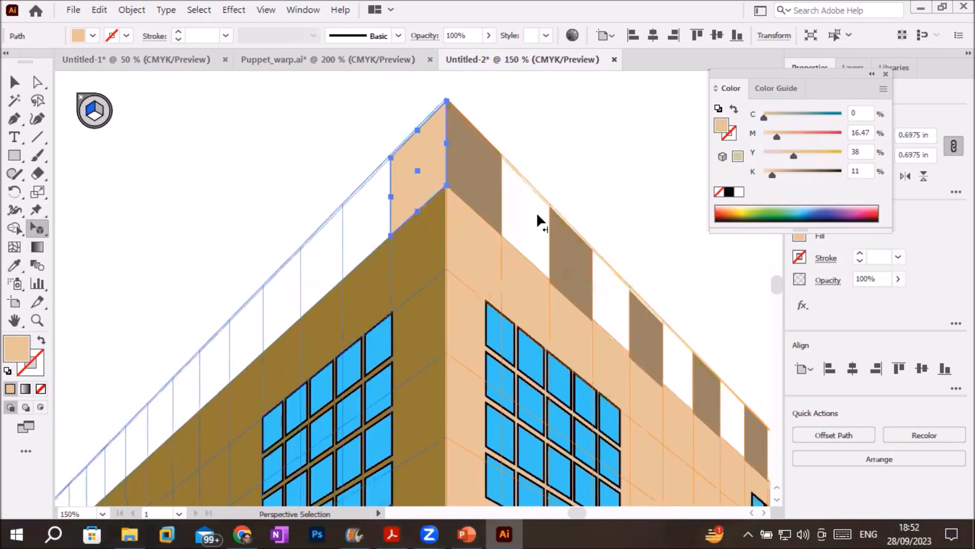
scroll(537, 216, down, 1)
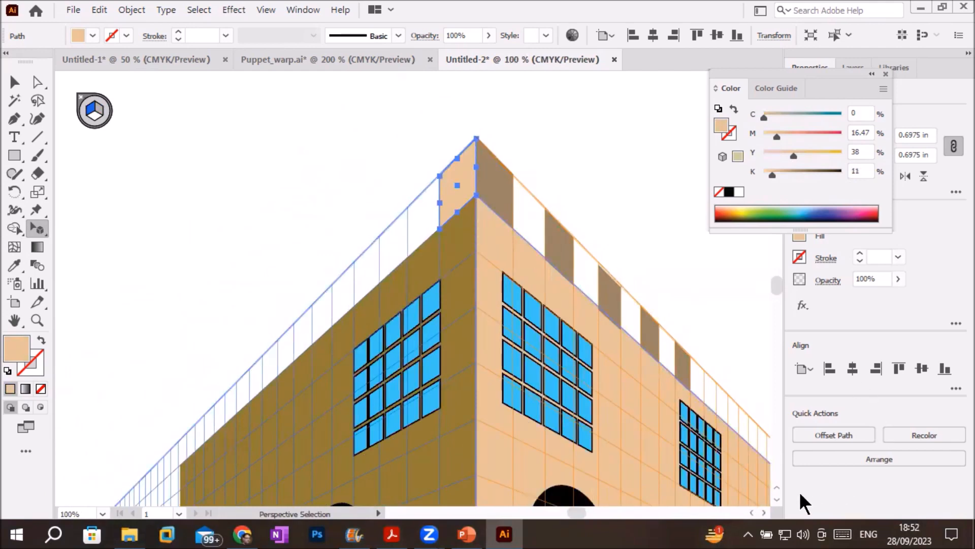
scroll(803, 502, right, 5)
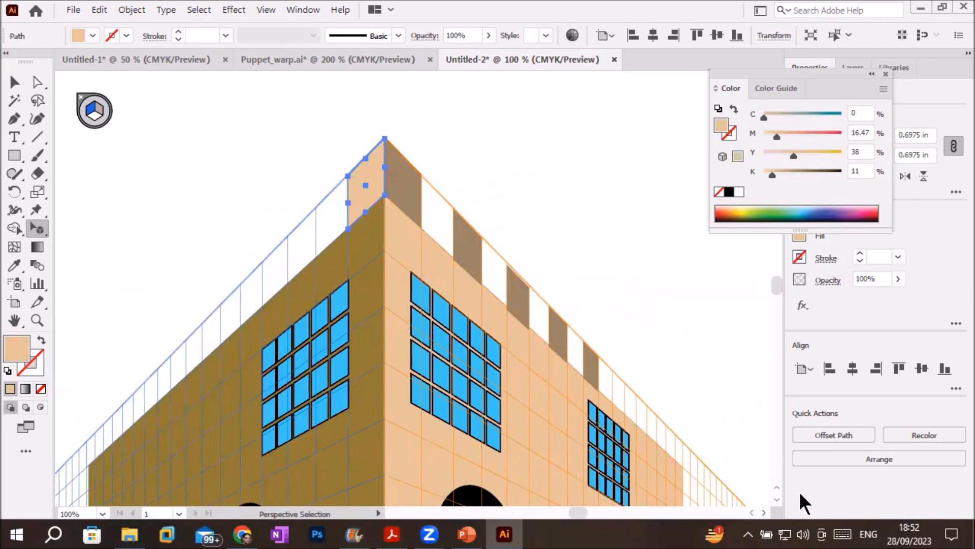
scroll(495, 203, up, 2)
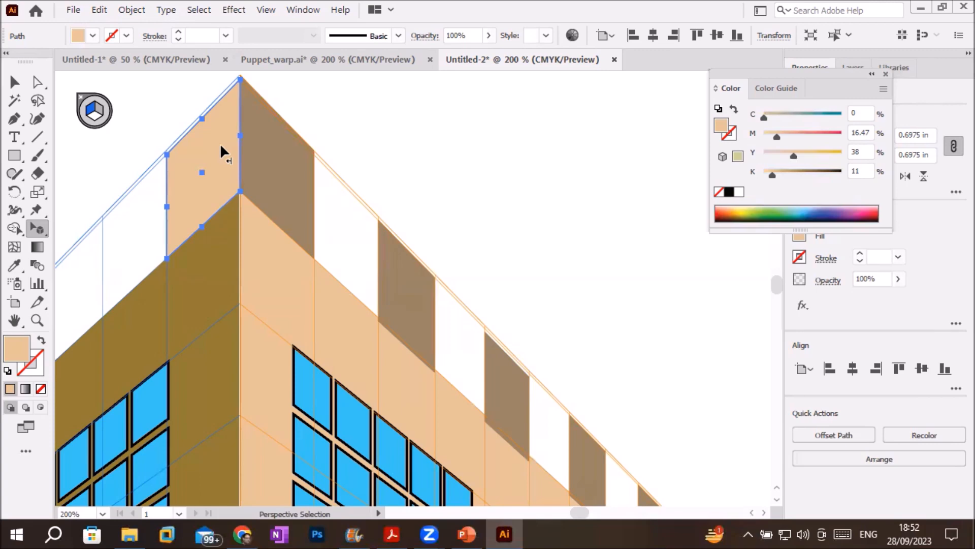
drag(221, 143, 359, 182)
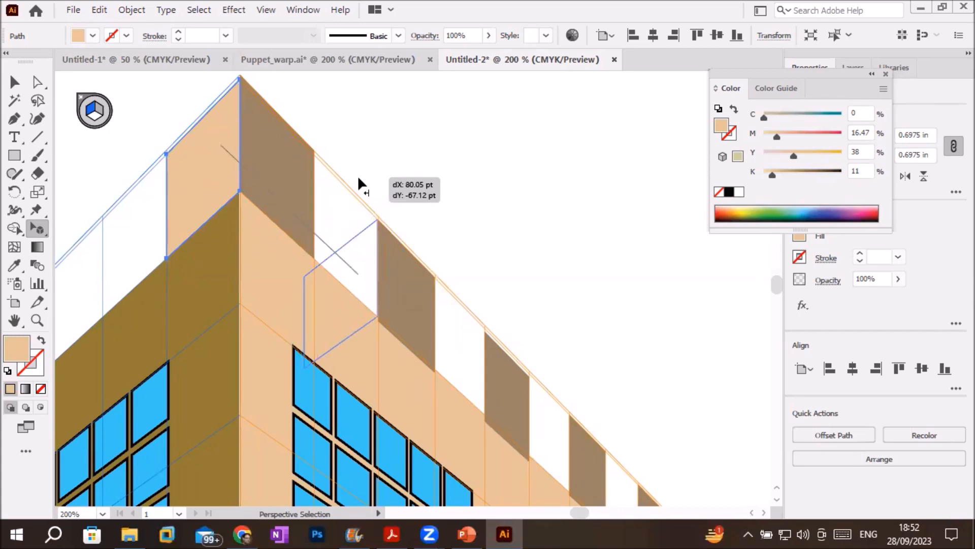
drag(359, 182, 360, 223)
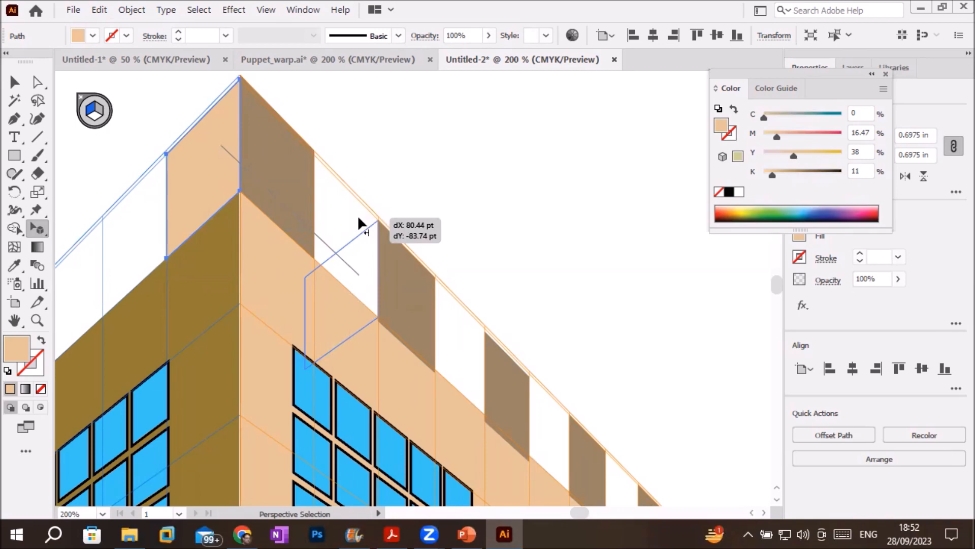
drag(359, 223, 360, 223)
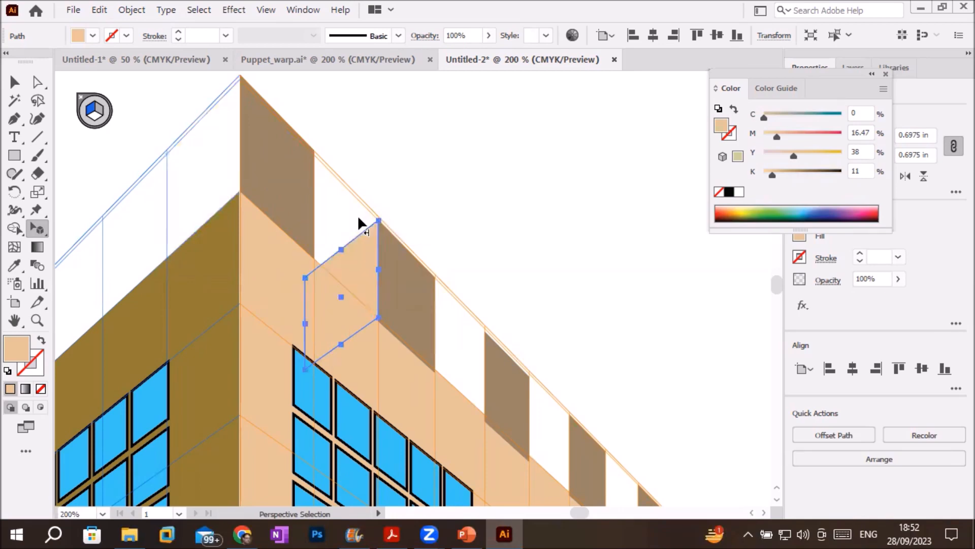
key(ctrl+z)
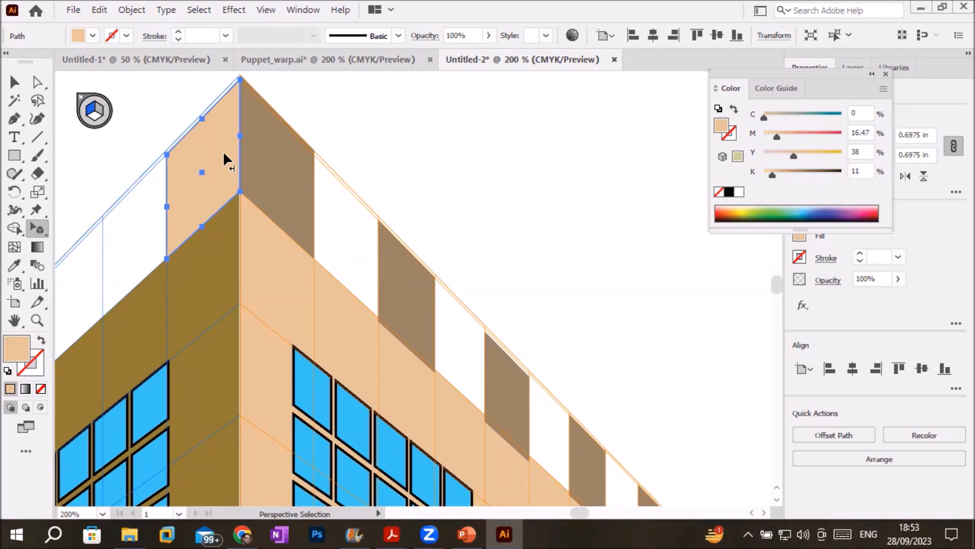
Step: Copy the left corner block in perspective to form the second right-wall block's side face, and send the copy to the back
drag(224, 154, 358, 230)
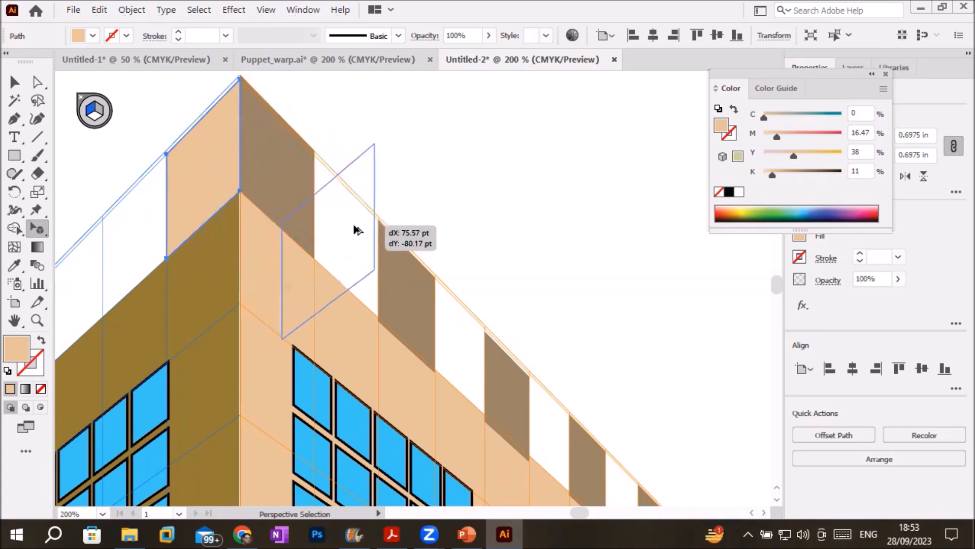
drag(357, 229, 369, 247)
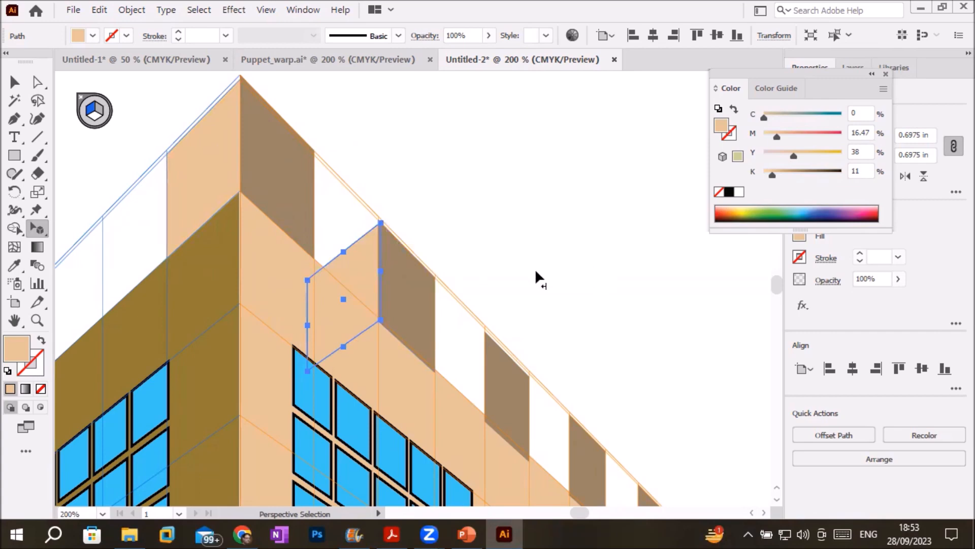
right_click(363, 264)
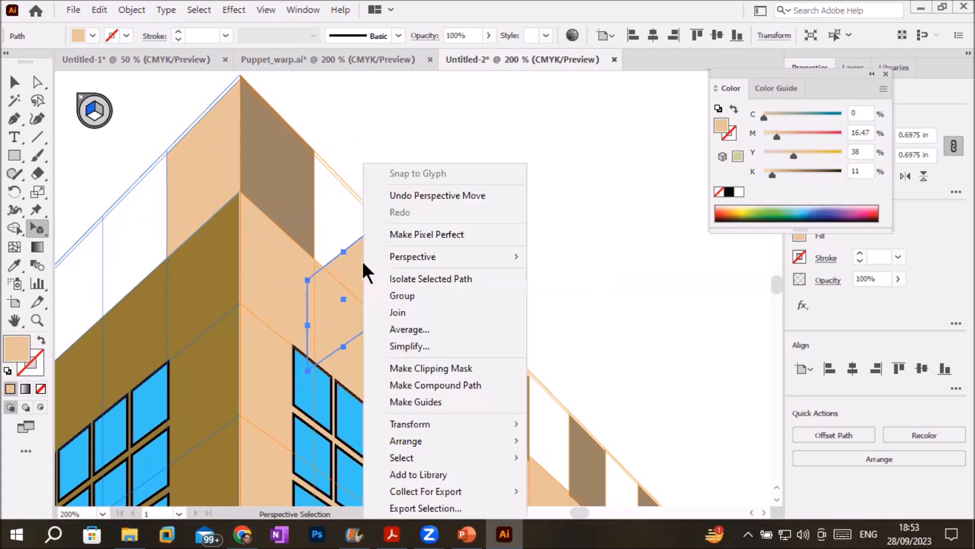
mouse_move(448, 443)
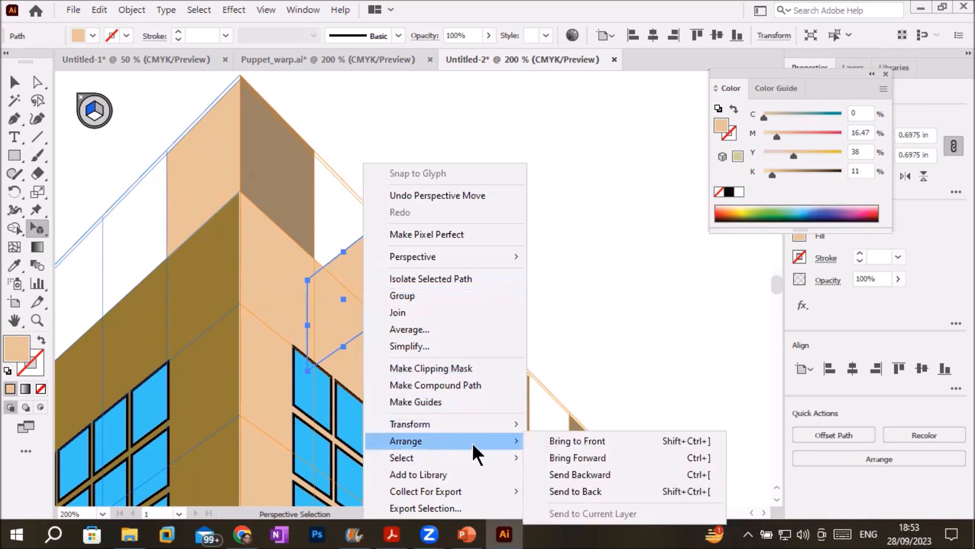
click(584, 491)
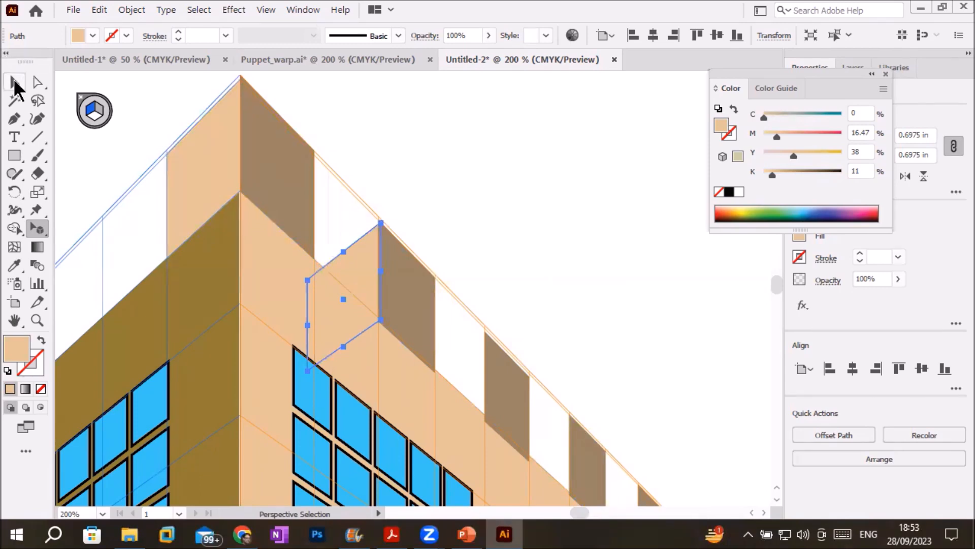
click(14, 82)
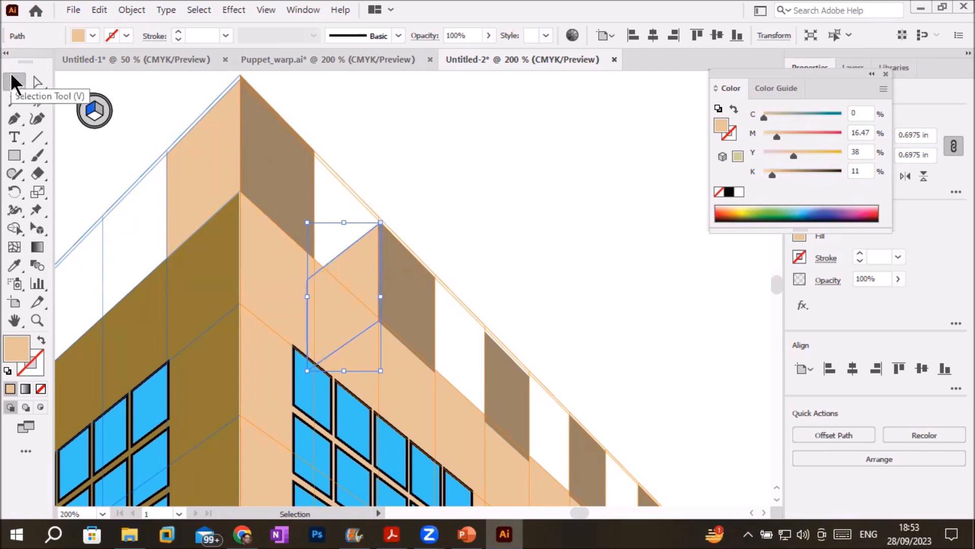
click(502, 164)
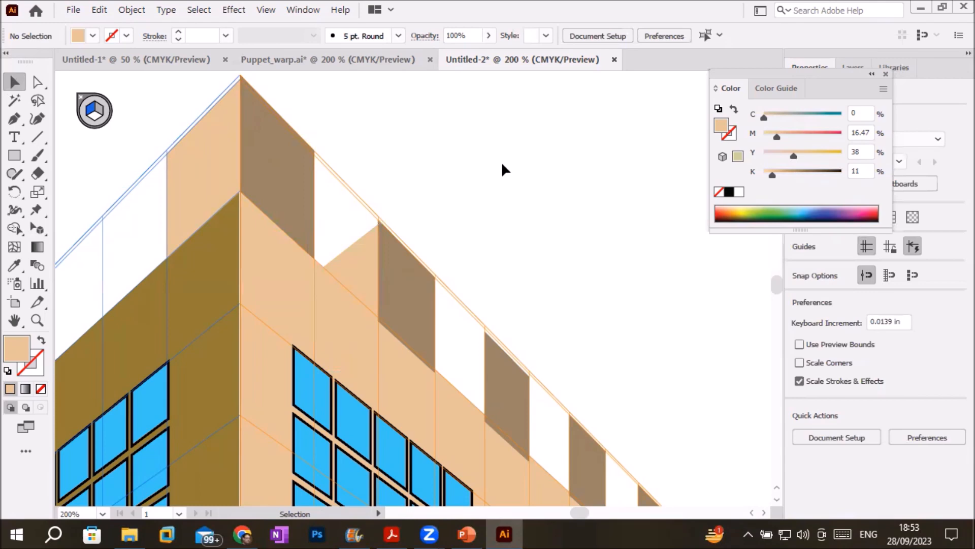
Step: Duplicate the peach side face behind the third and fourth right-wall rooftop blocks, aligning each copy with its block's upper near corner
key(a)
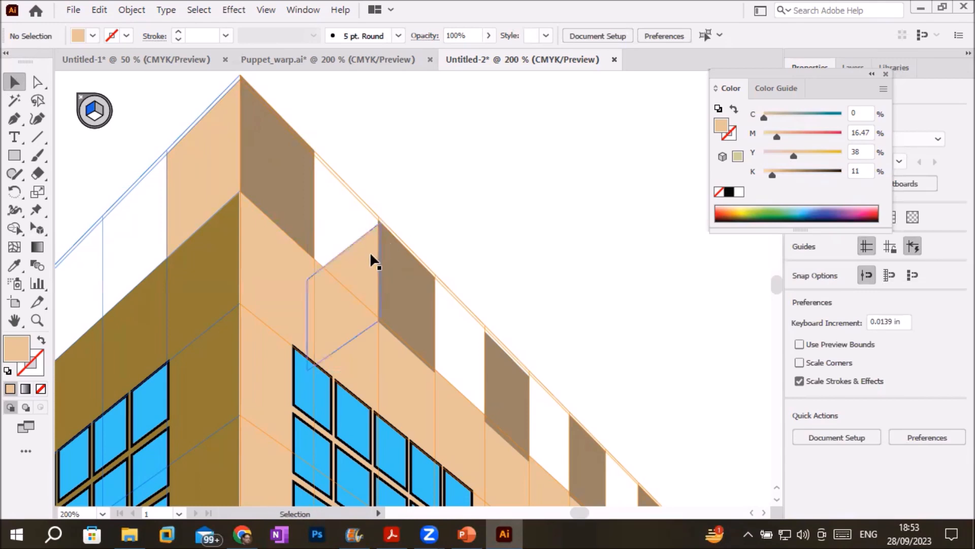
drag(370, 251, 476, 371)
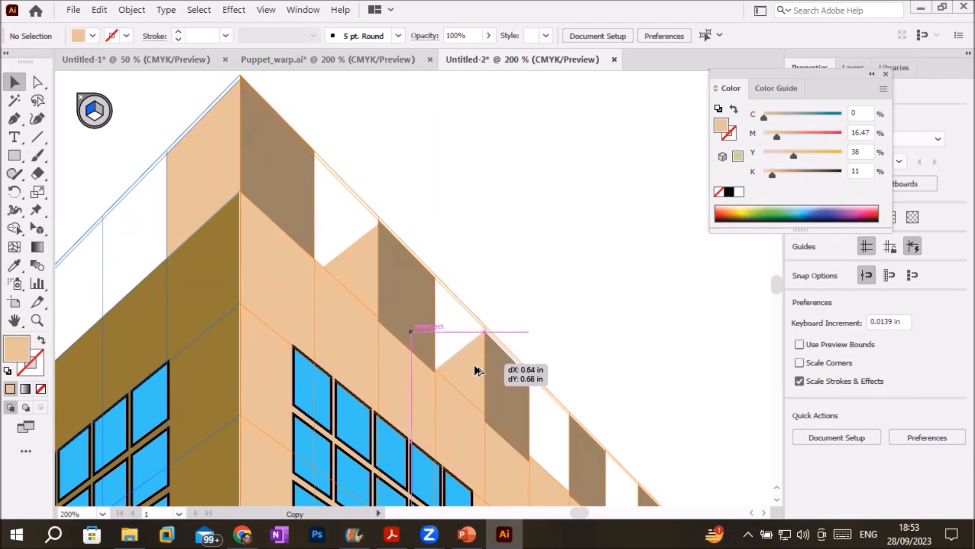
drag(476, 370, 475, 370)
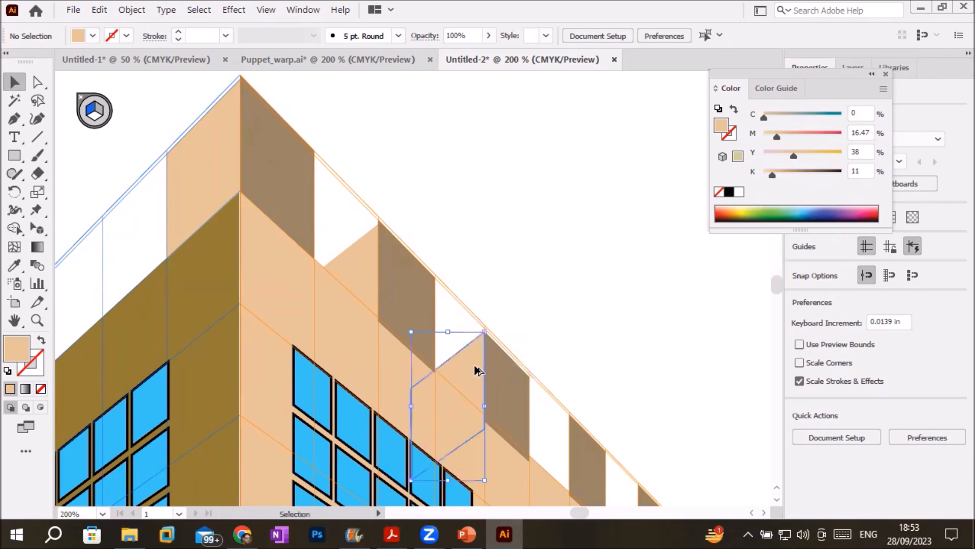
key(ctrl+d)
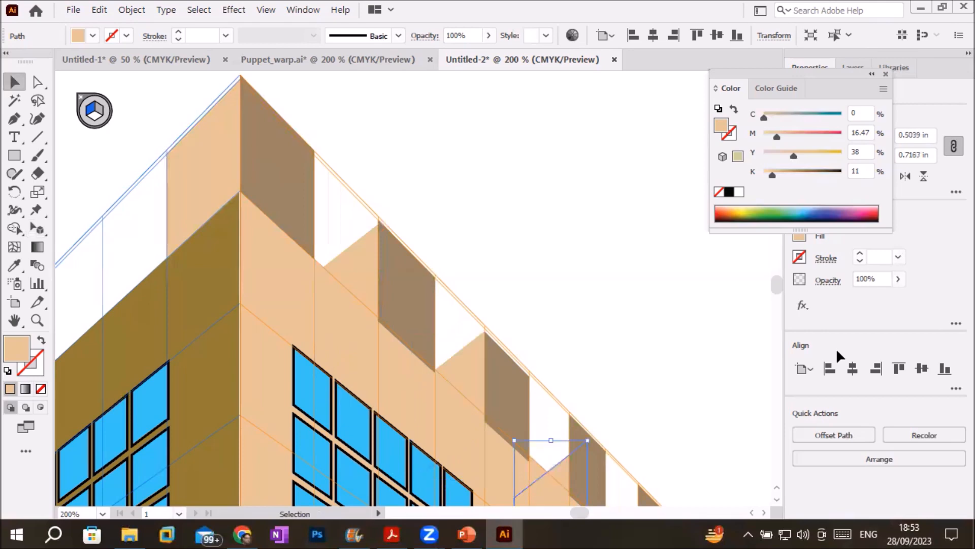
drag(562, 467, 546, 441)
scroll(241, 347, down, 2)
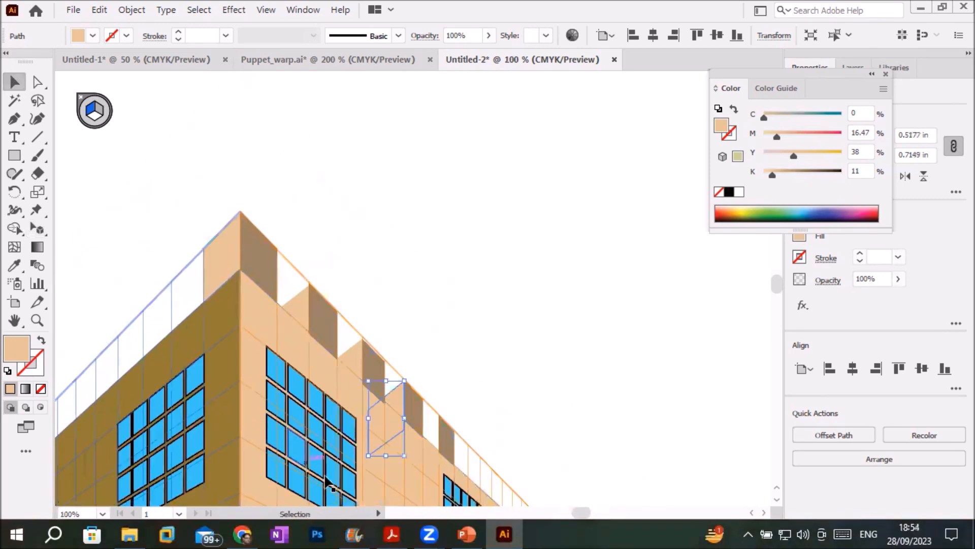
drag(259, 351, 542, 209)
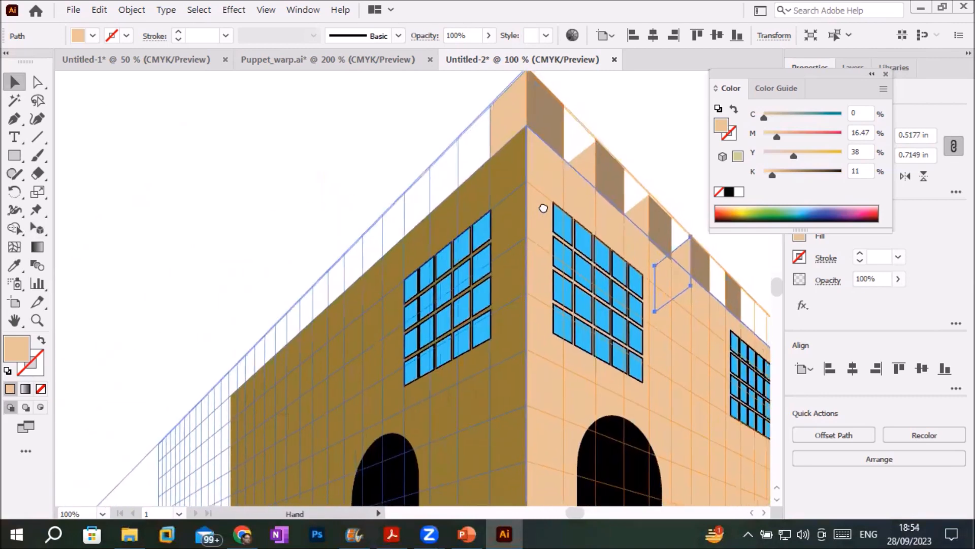
click(544, 101)
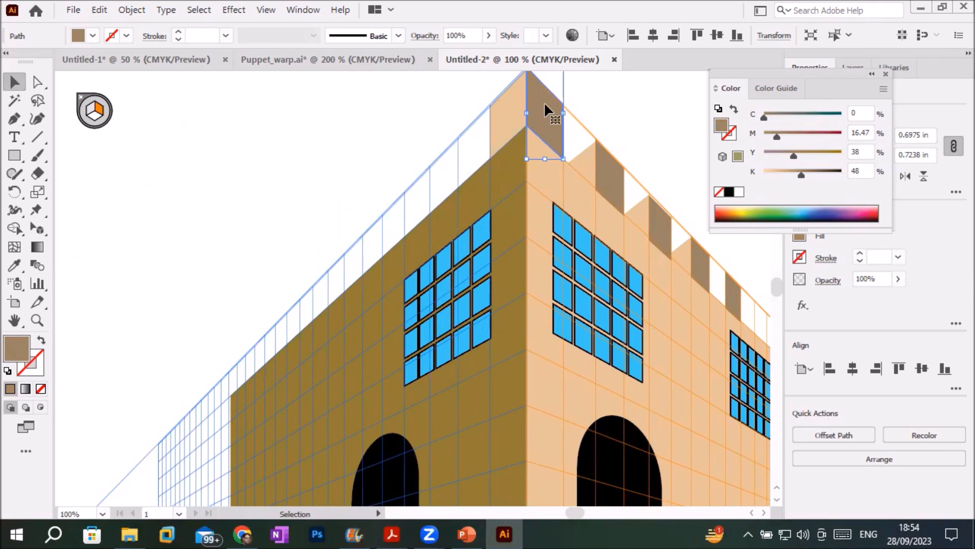
drag(548, 105, 481, 135)
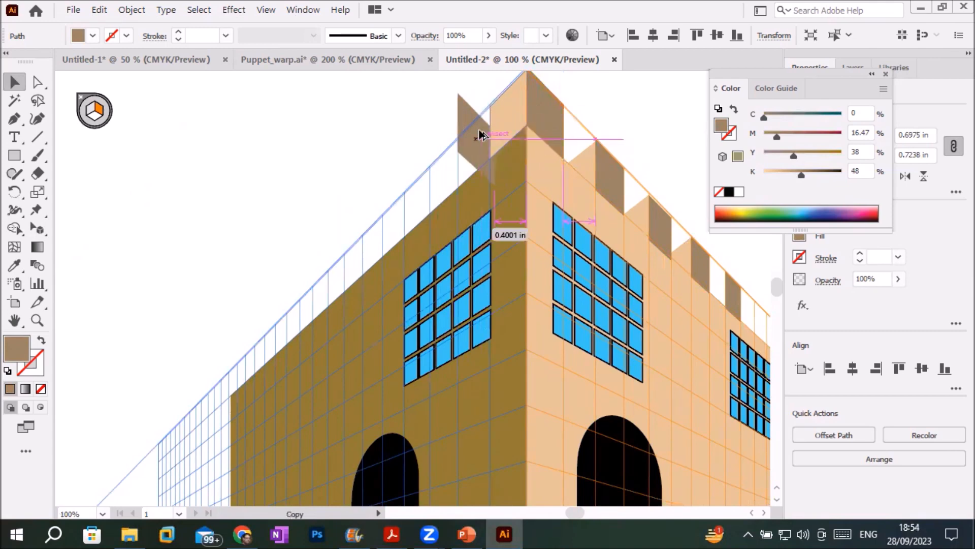
drag(481, 135, 604, 124)
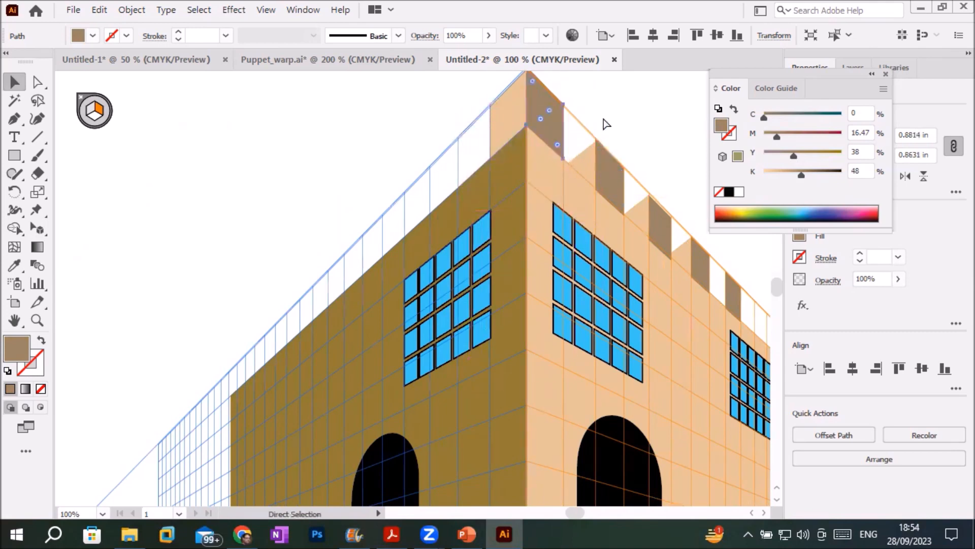
click(510, 111)
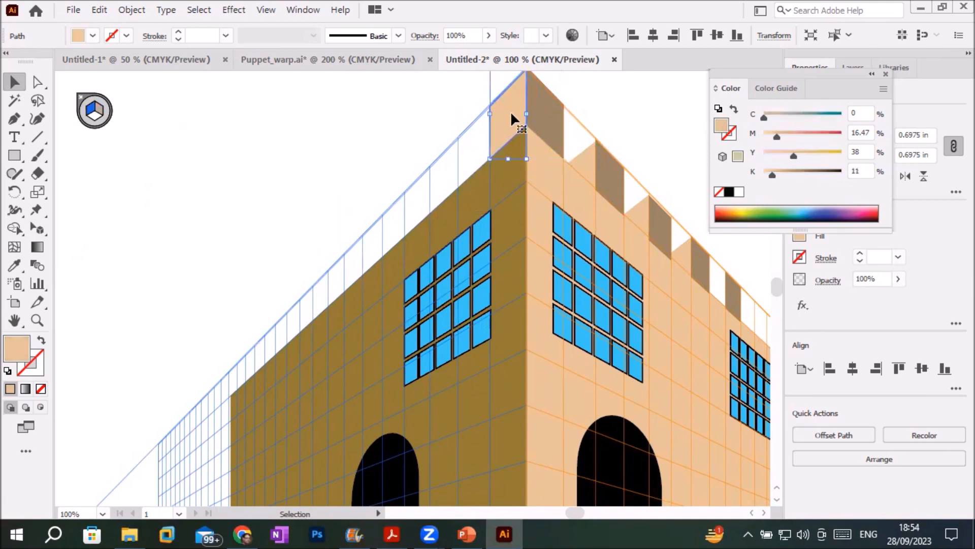
key(alt)
drag(512, 118, 446, 178)
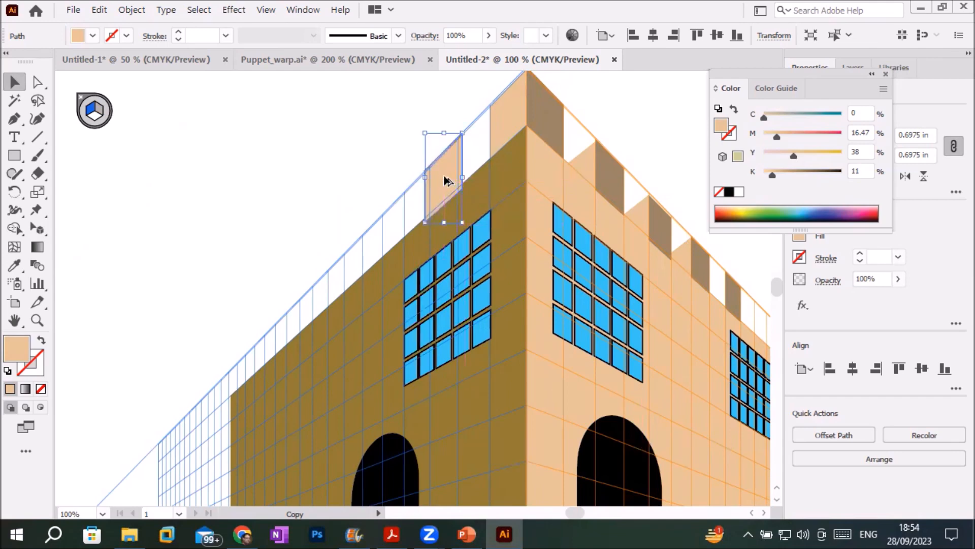
scroll(536, 97, up, 3)
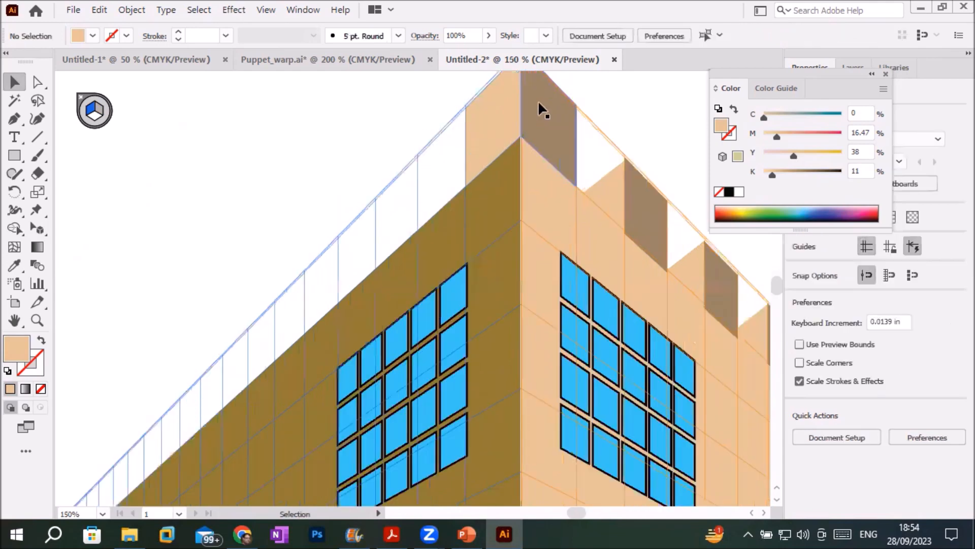
Step: Copy the left corner block in perspective along the left wall's upper edge, leaving one grid column empty between the blocks
click(455, 123)
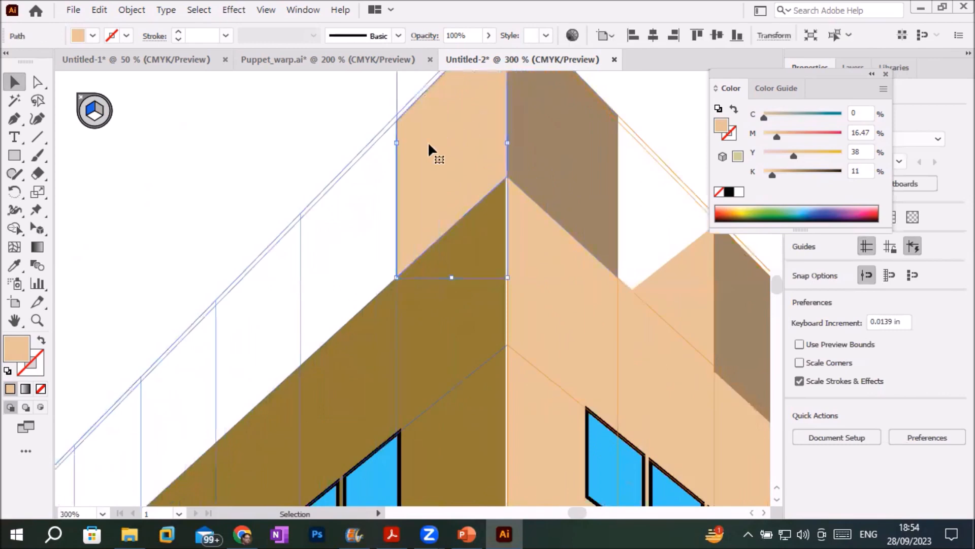
click(37, 229)
mouse_move(397, 202)
mouse_down()
mouse_move(415, 204)
mouse_move(398, 185)
mouse_up()
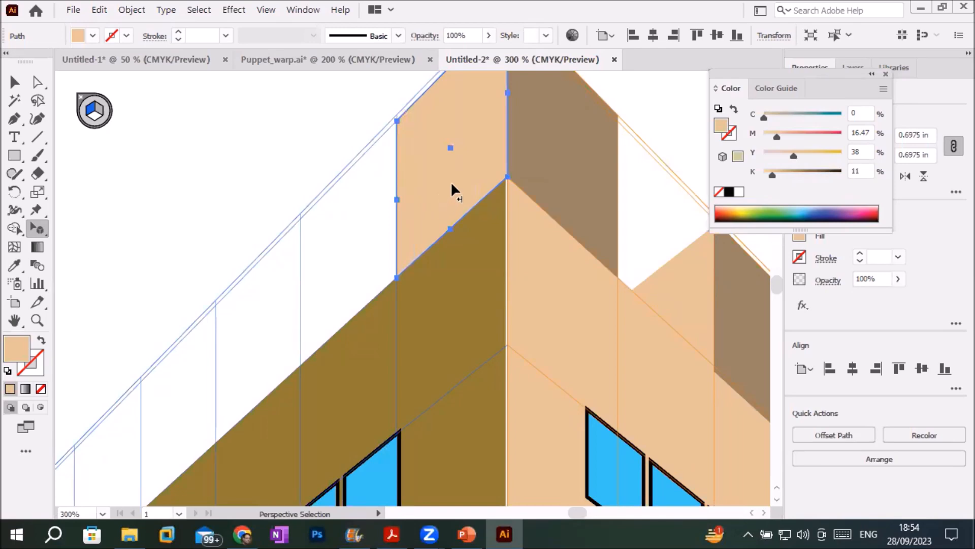
scroll(450, 182, down, 1)
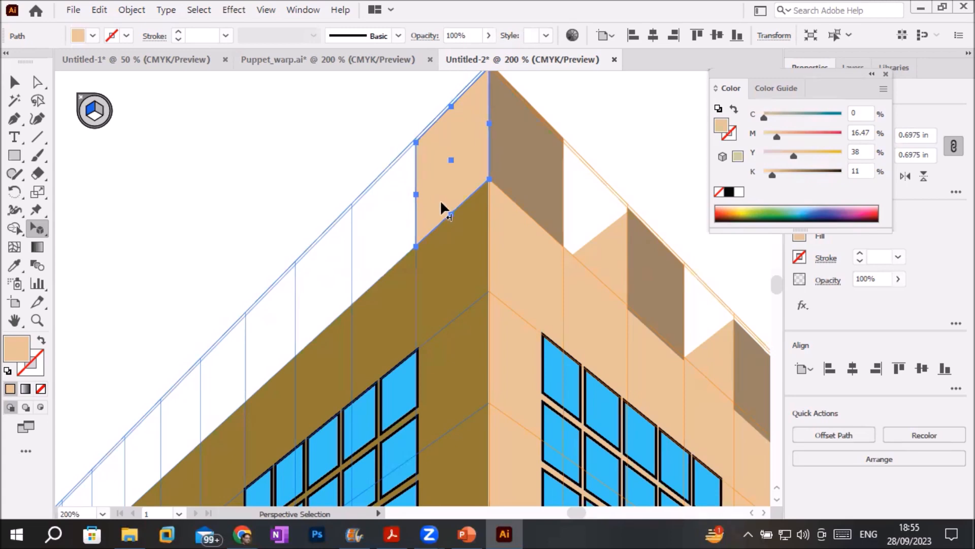
drag(443, 203, 326, 302)
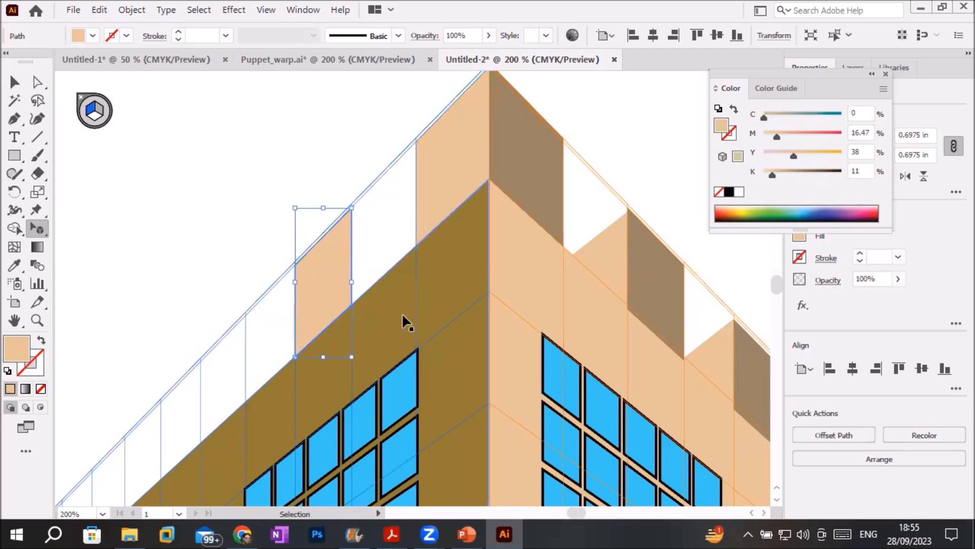
Step: Repeat the perspective copy seven times to line the left wall's upper edge with evenly spaced blocks to its far end
key(ctrl+d)
key(ctrl+d)
key(ctrl+d)
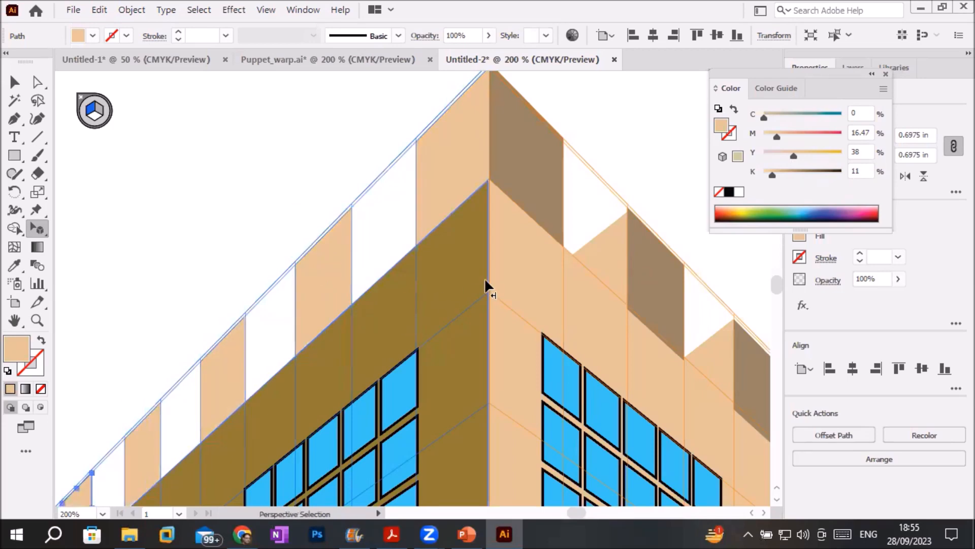
scroll(493, 264, down, 3)
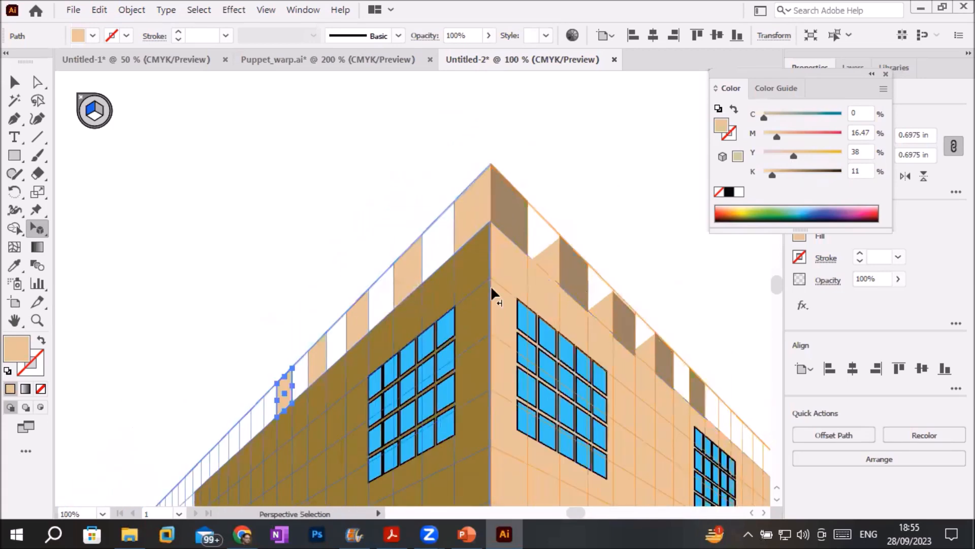
key(ctrl+d)
key(ctrl+d)
key(ctrl+d)
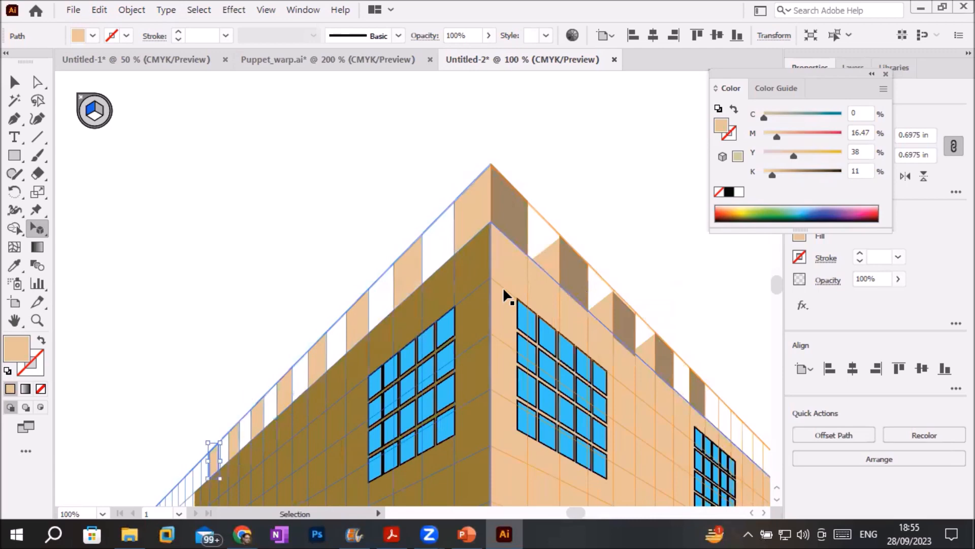
key(ctrl+d)
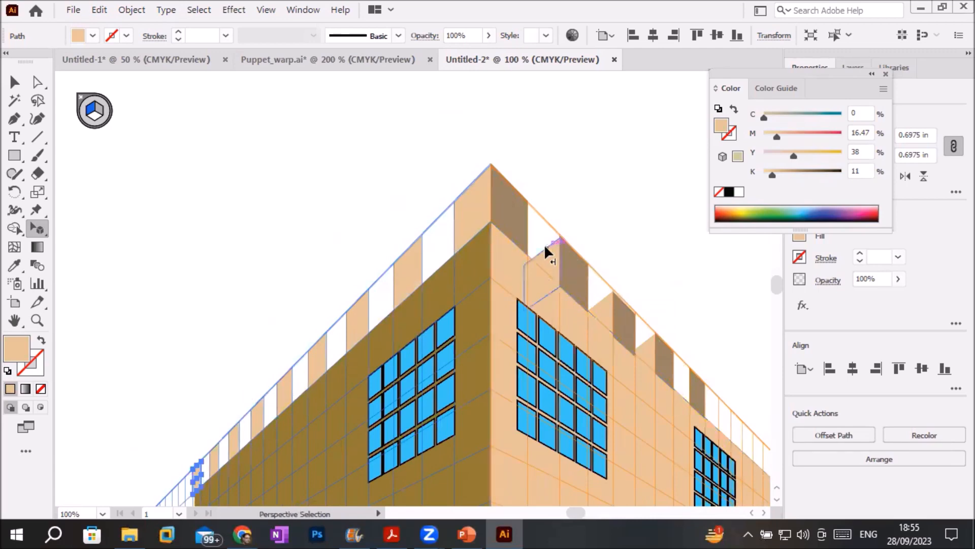
Step: Copy the corner block's dark brown face in perspective to the second left-wall block's near edge, and send the copy to the back
click(503, 212)
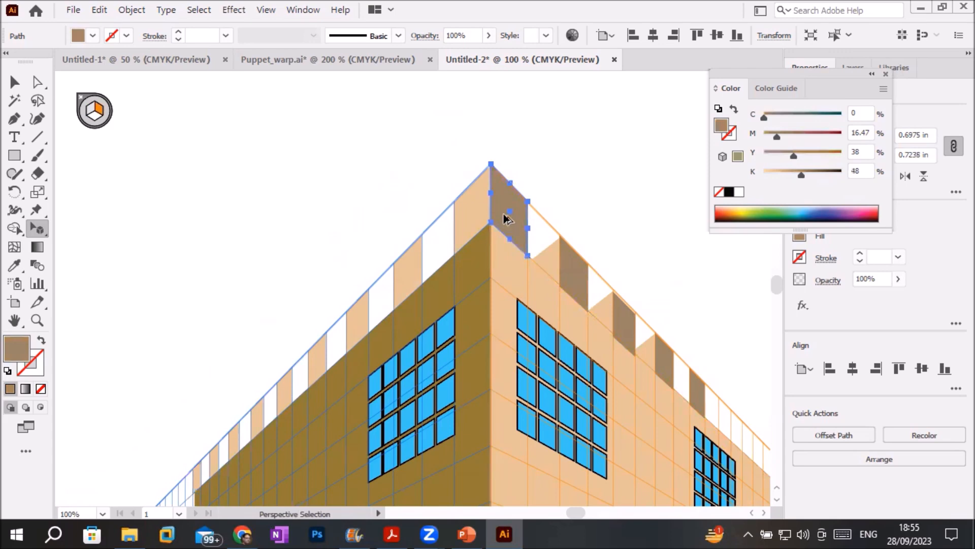
drag(506, 215, 437, 238)
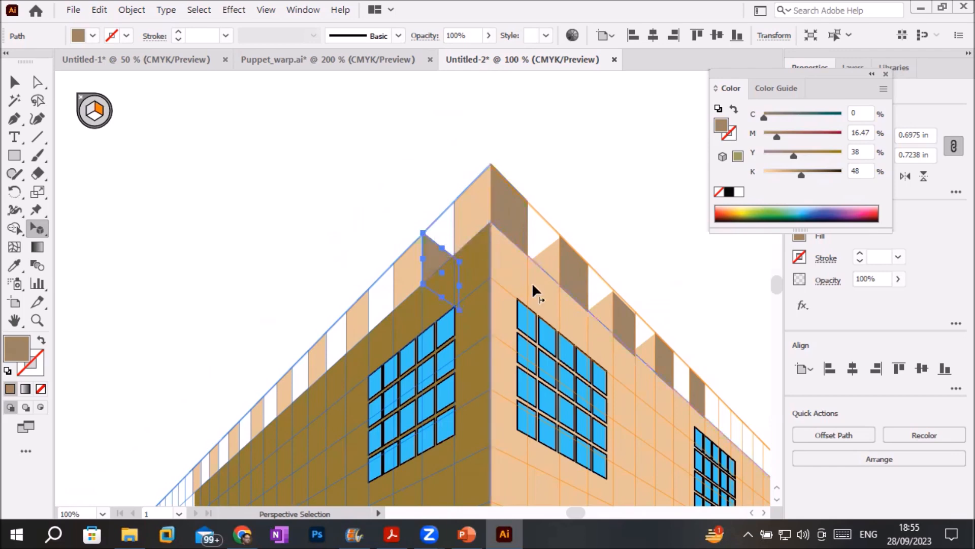
right_click(438, 254)
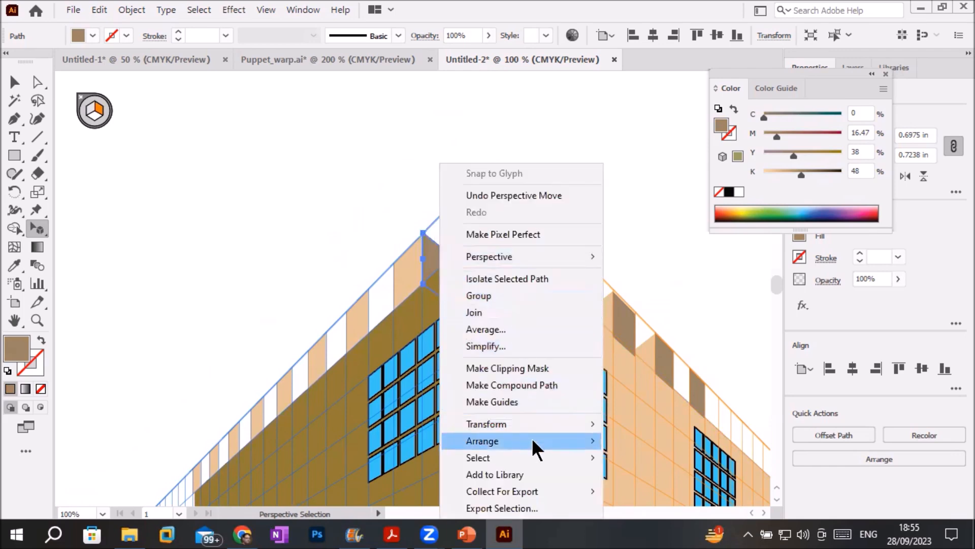
mouse_move(531, 439)
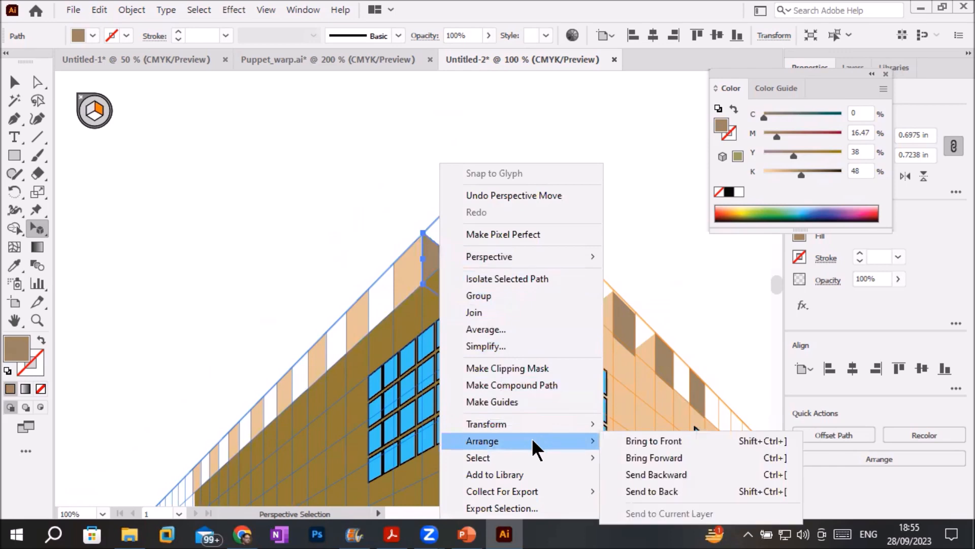
click(667, 491)
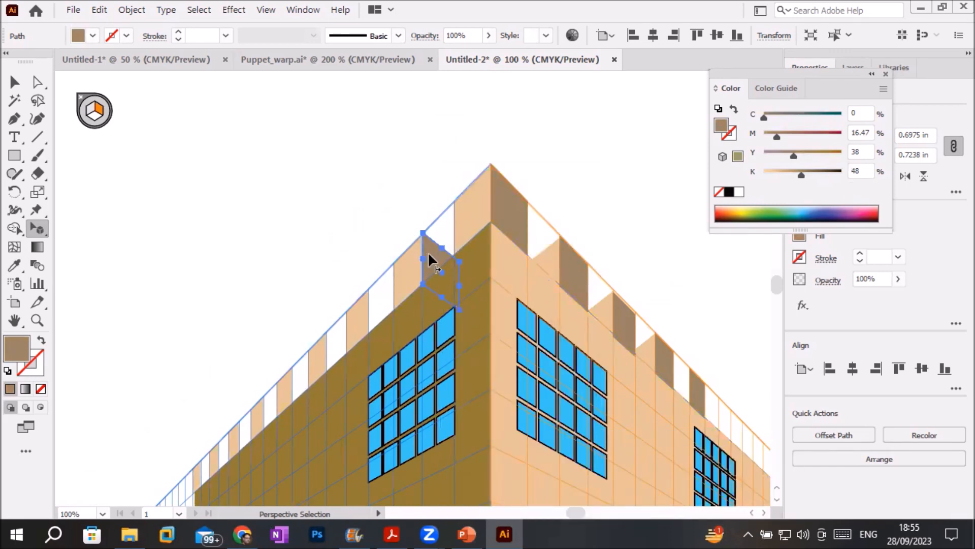
Step: Duplicate the dark brown side face behind the wall for the third to sixth left-wall rooftop blocks, aligning each copy with its block's near edge
key(alt)
drag(429, 259, 377, 315)
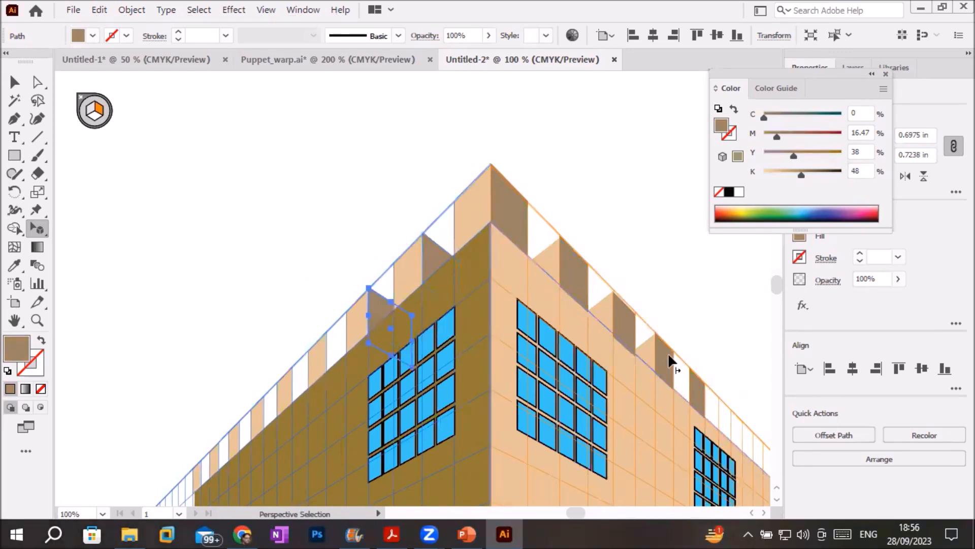
key(ctrl+d)
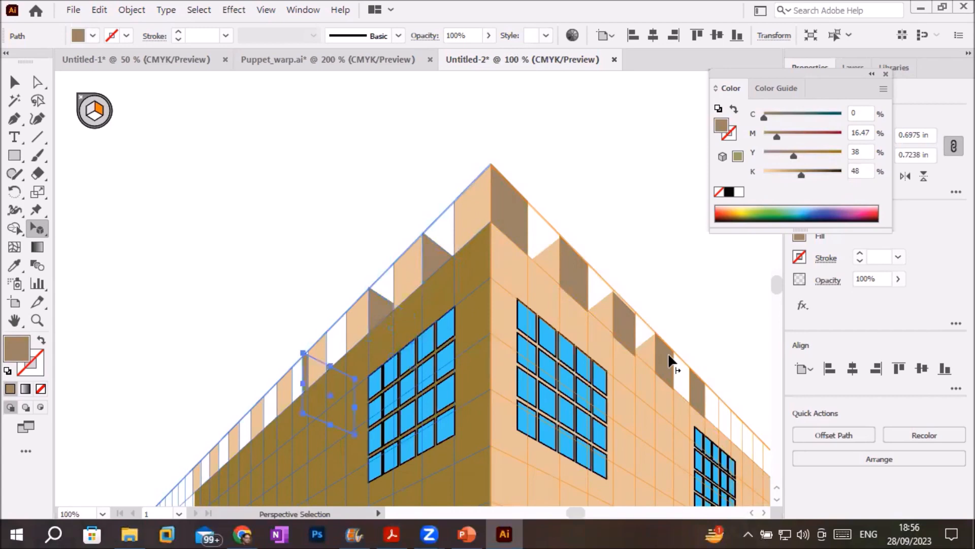
drag(307, 367, 336, 371)
click(336, 371)
scroll(305, 368, up, 3)
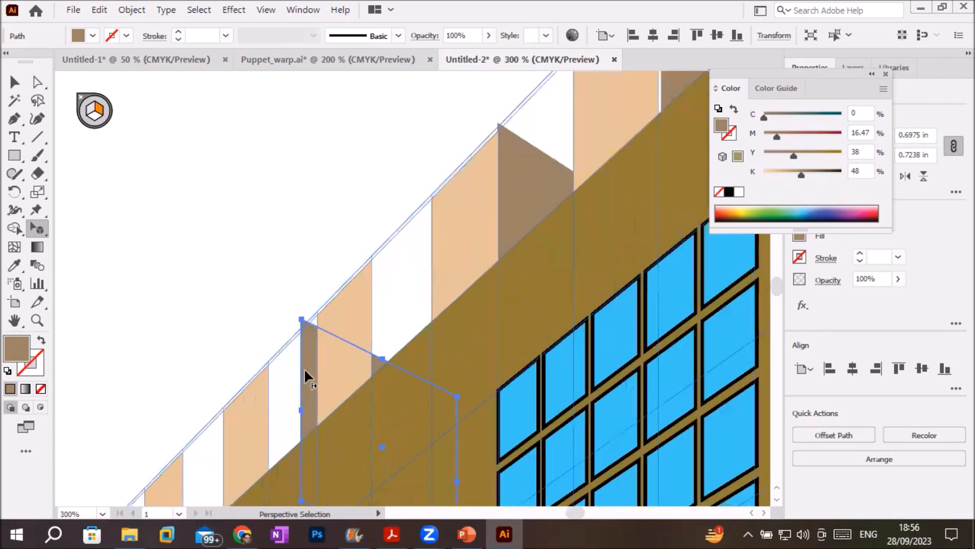
drag(307, 368, 254, 475)
Step: Examine the rooftop blocks along both walls and the building as a whole
scroll(292, 434, down, 2)
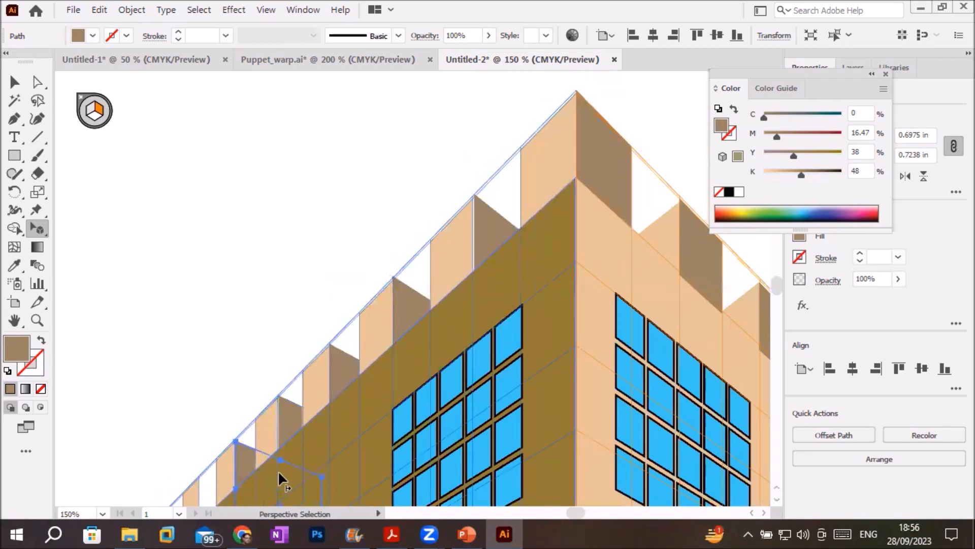
scroll(286, 468, down, 2)
scroll(435, 479, down, 1)
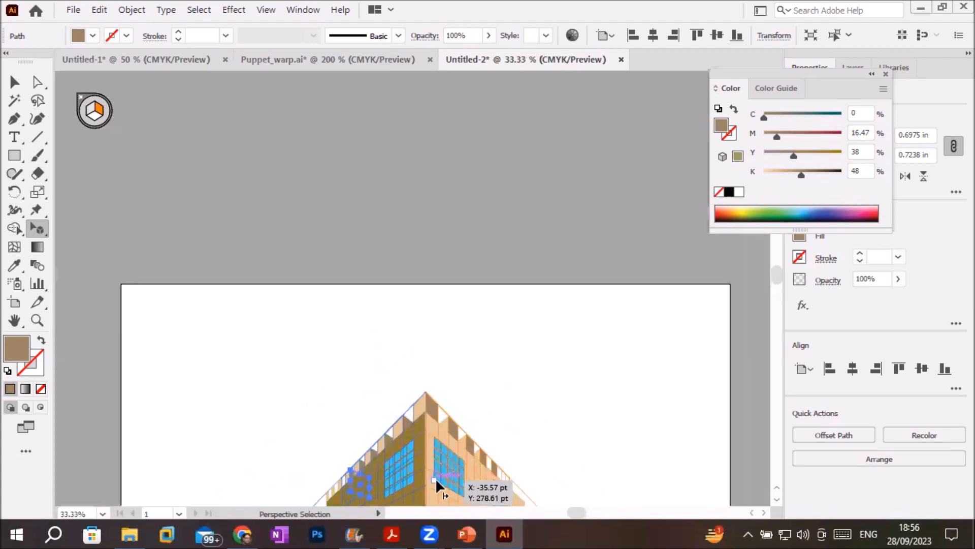
key(space)
drag(608, 420, 594, 230)
scroll(535, 262, up, 4)
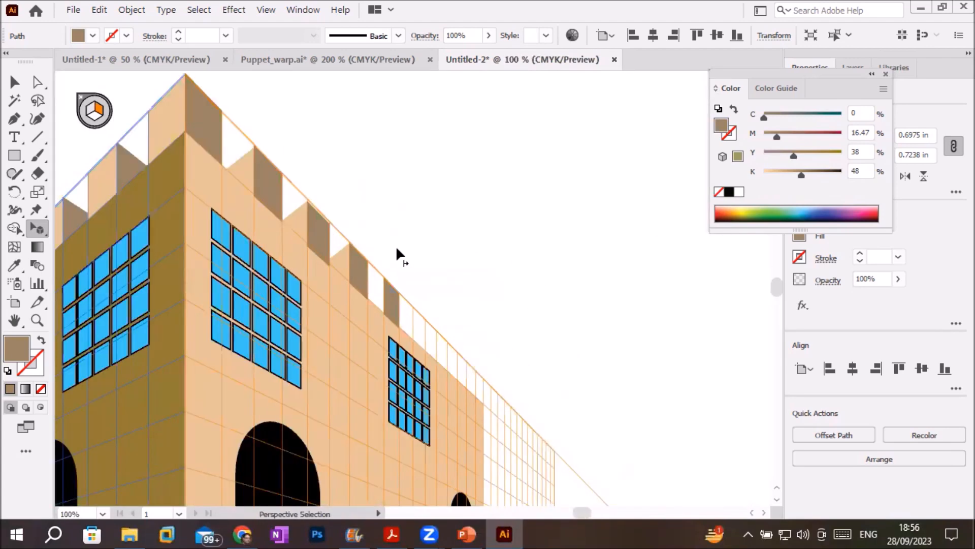
scroll(409, 261, down, 3)
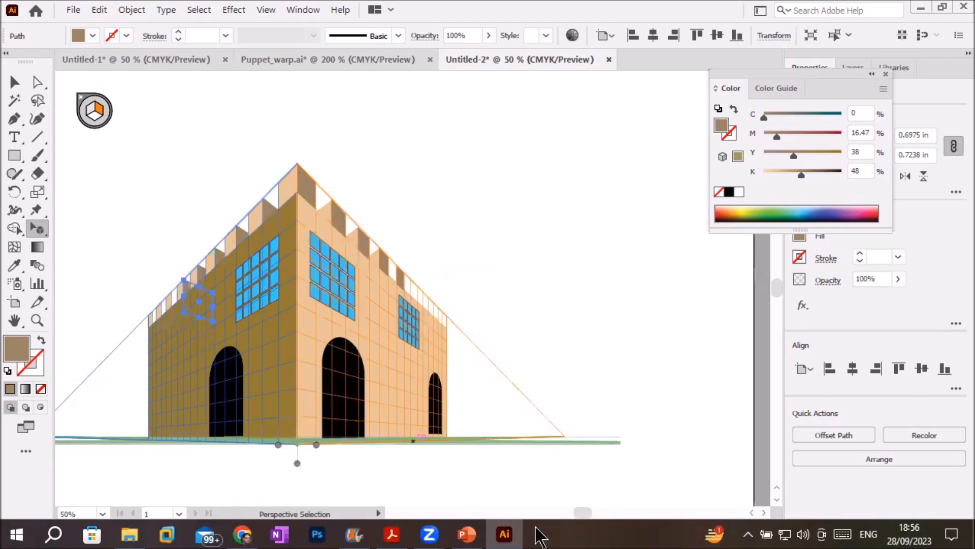
Step: Switch to PowerPoint, review the "Lab using Perspective grid Tool" slide, and return to Illustrator
mouse_move(463, 536)
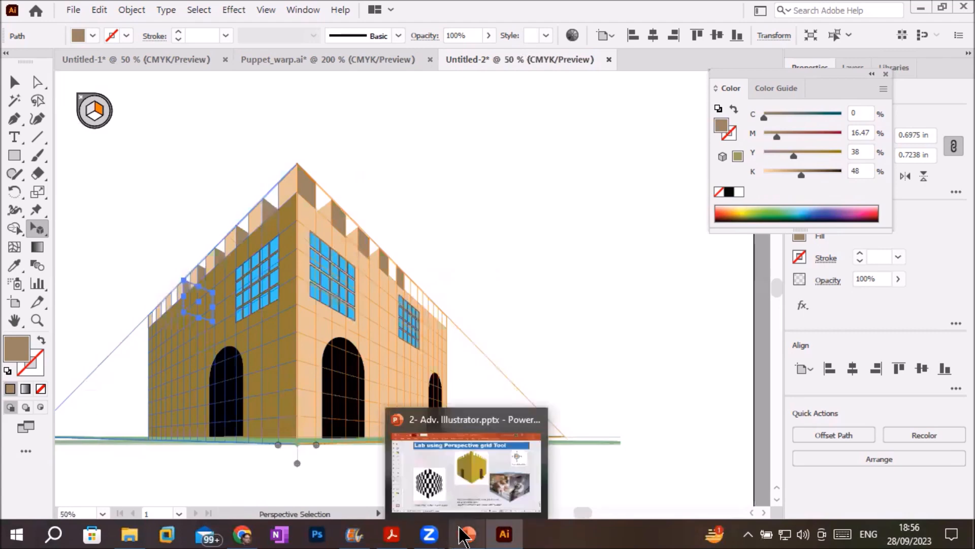
click(462, 533)
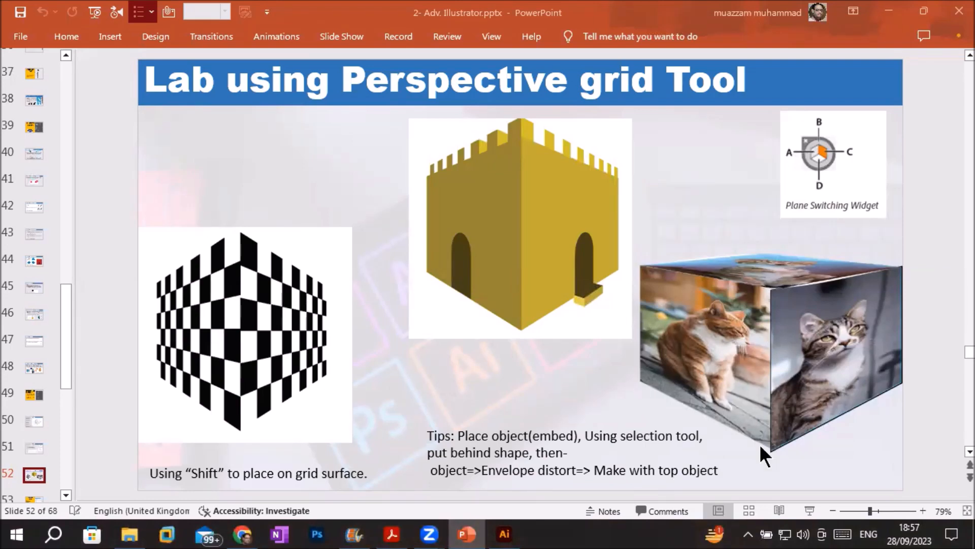
click(505, 534)
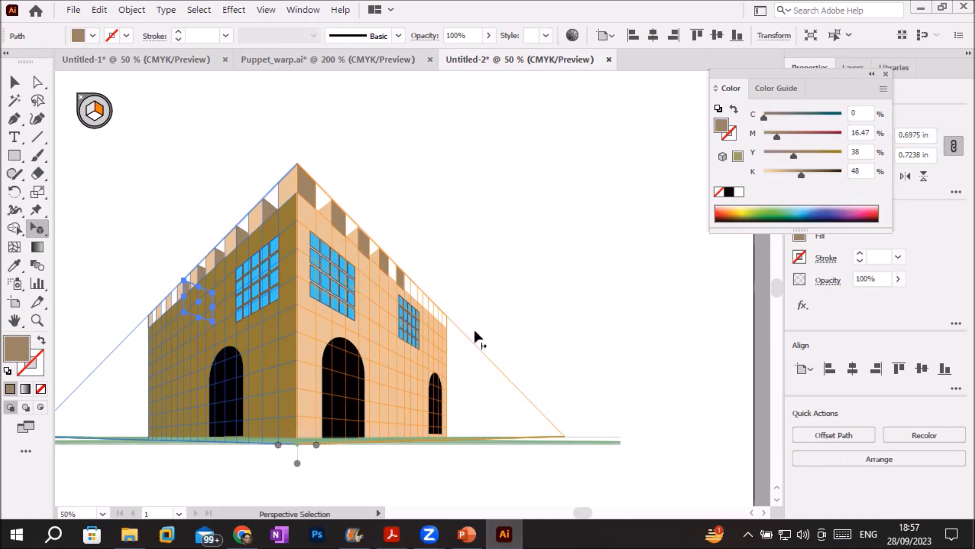
Step: Create a new portrait Letter document, 8.5 by 11 in, in CMYK colour
click(70, 8)
key(Escape)
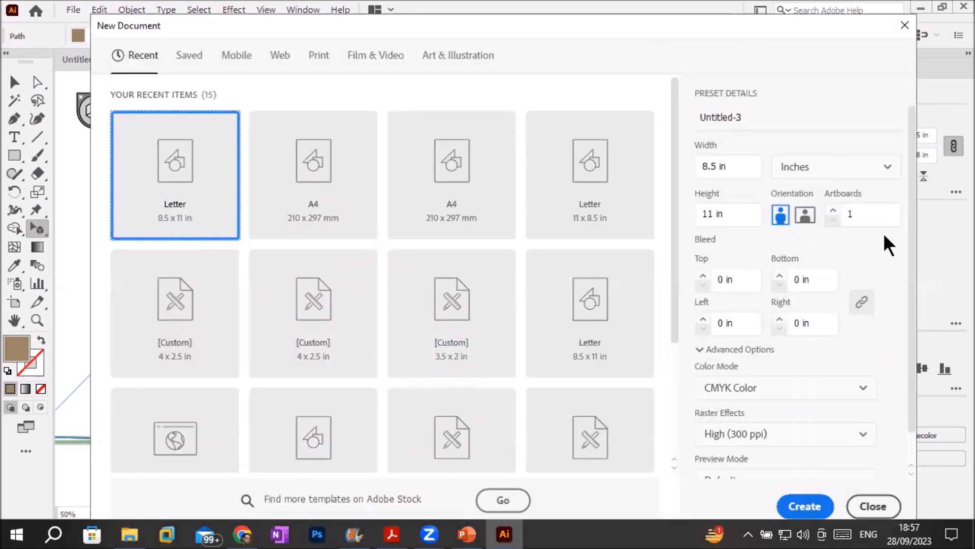
click(803, 496)
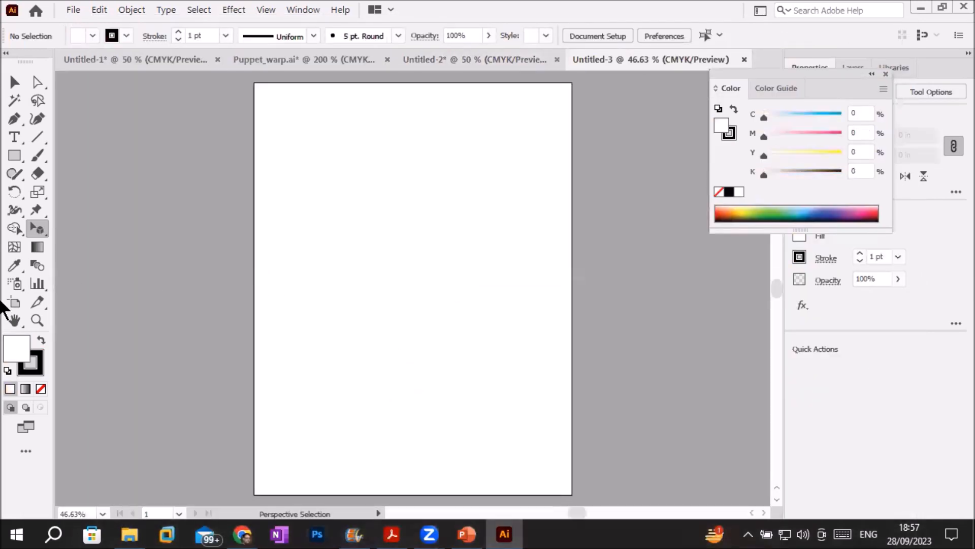
Step: Widen the artboard on both sides to about 16.36 by 11 in and show the two-point perspective grid
click(14, 302)
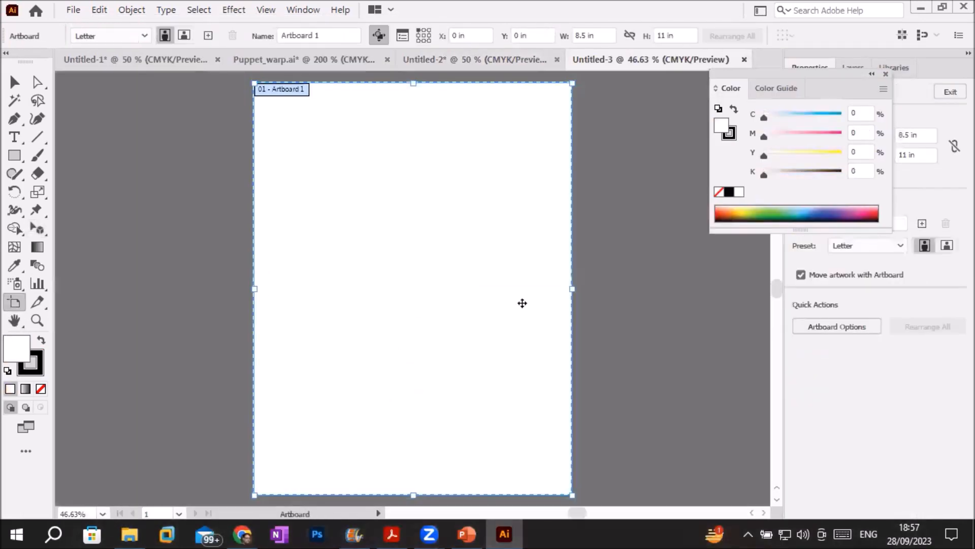
drag(572, 289, 749, 311)
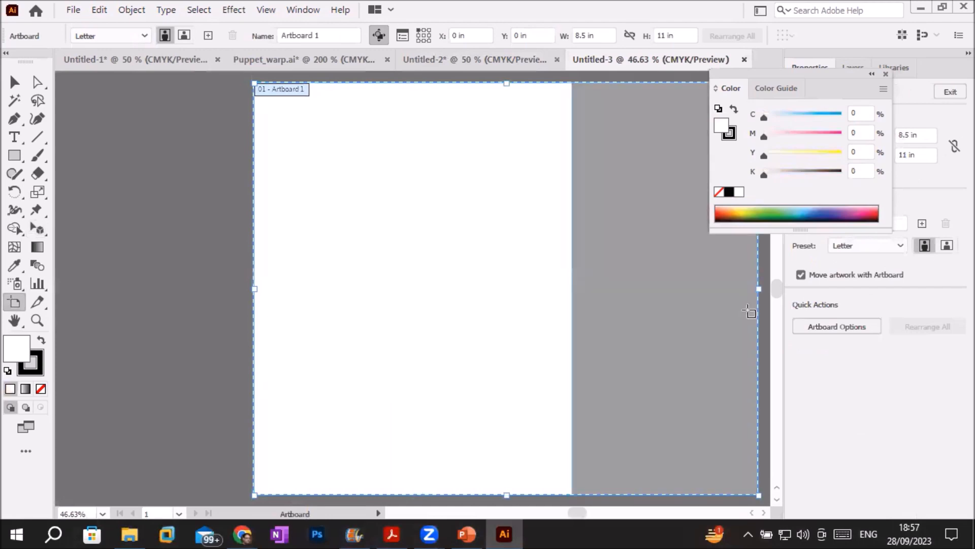
drag(254, 289, 146, 286)
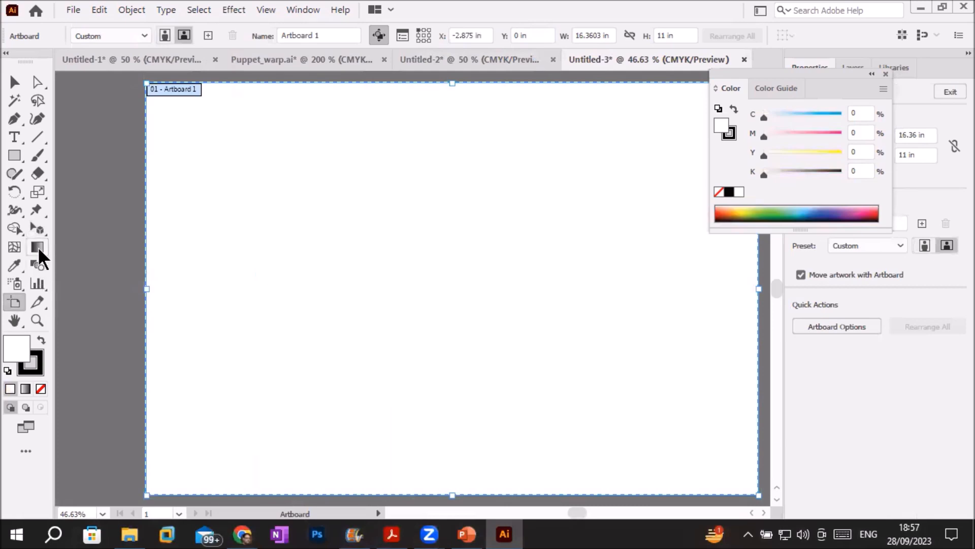
click(35, 228)
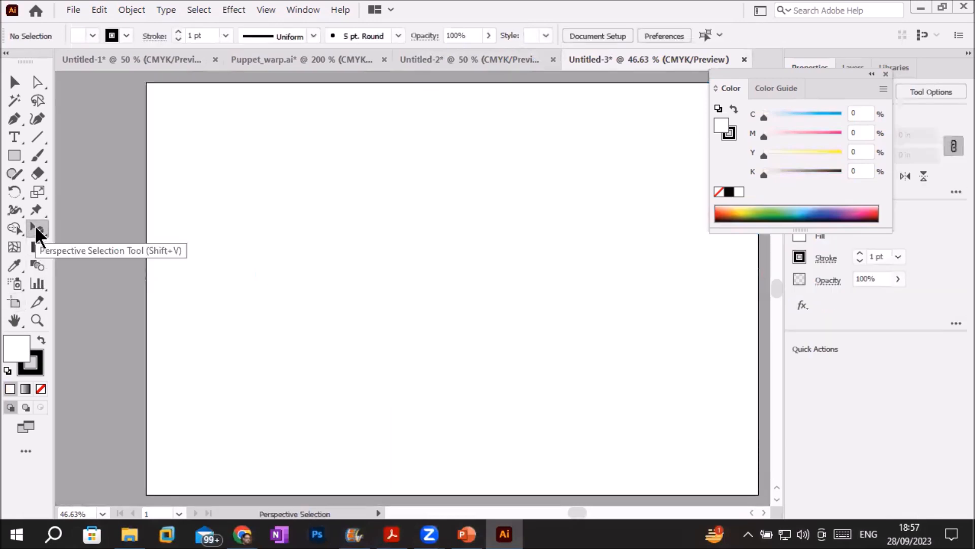
drag(36, 229, 71, 227)
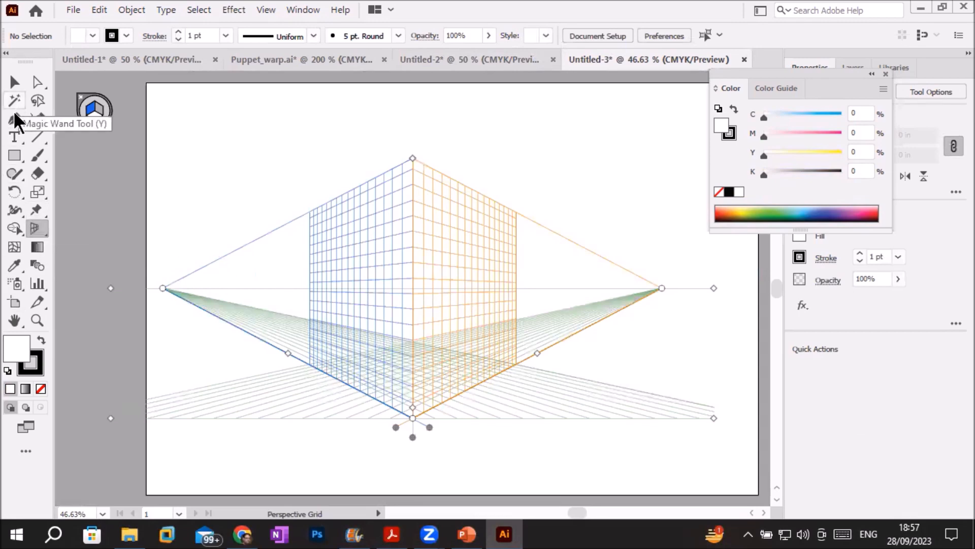
Step: Add the title "Perspective Grid to place objects" above the grid and enlarge it to about 56 pt
click(14, 137)
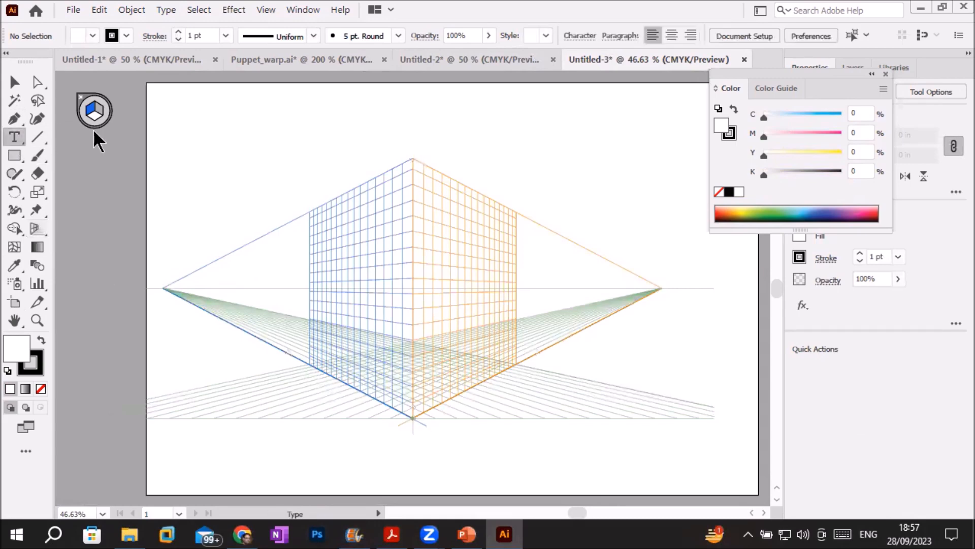
click(295, 105)
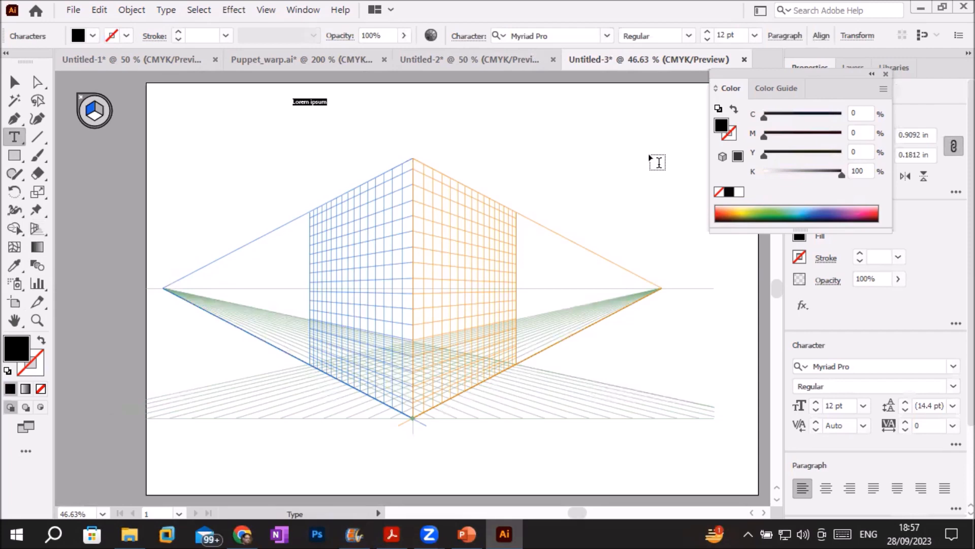
text(Perspective Grid to place ob)
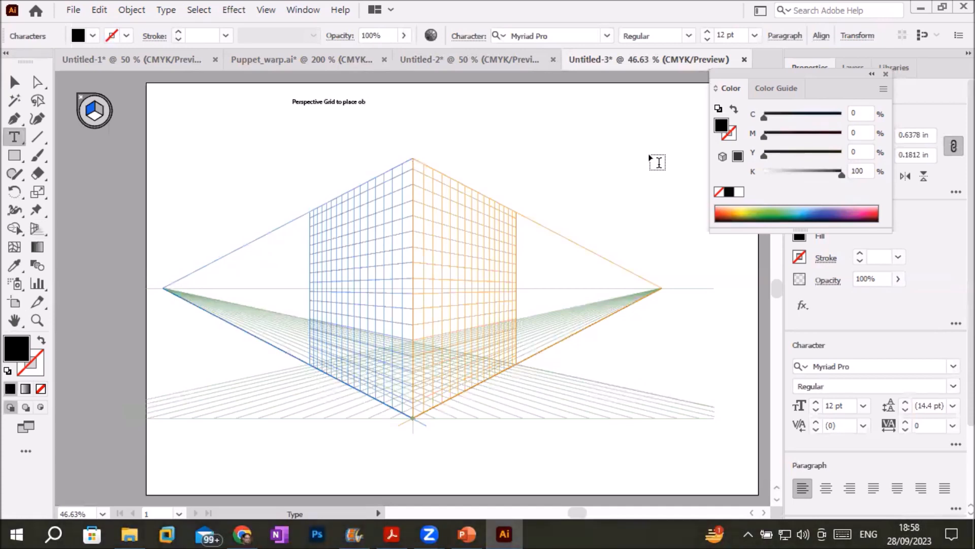
text(jects)
click(14, 82)
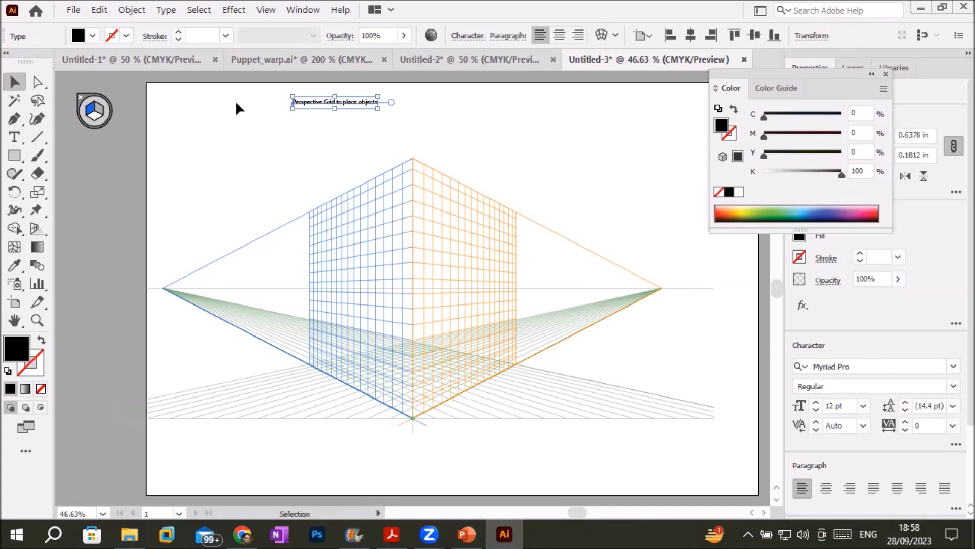
drag(378, 108, 688, 188)
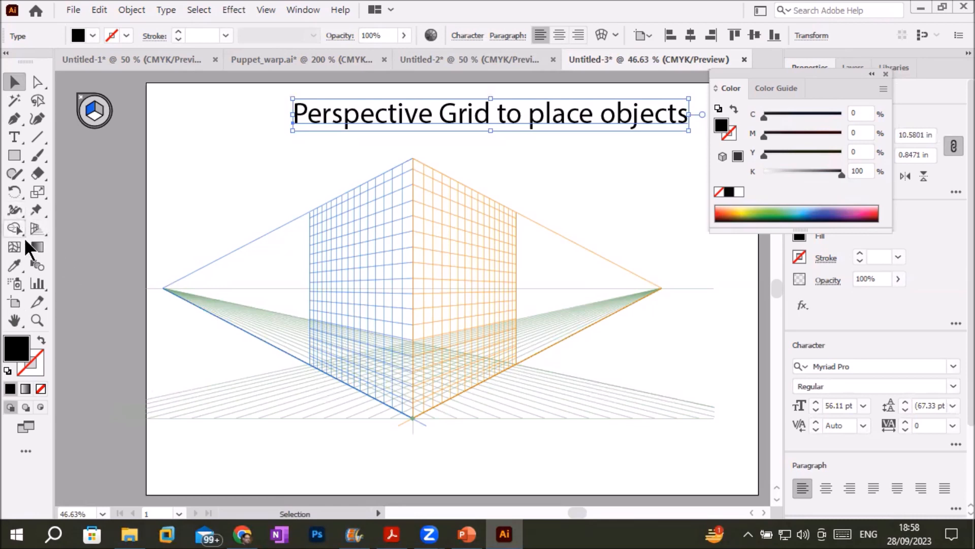
Step: Draw black rectangles from the grid's bottom corner on the left plane, about 6.67 by 5.99 in, and the right plane, about 6.83 by 5.98 in
click(15, 155)
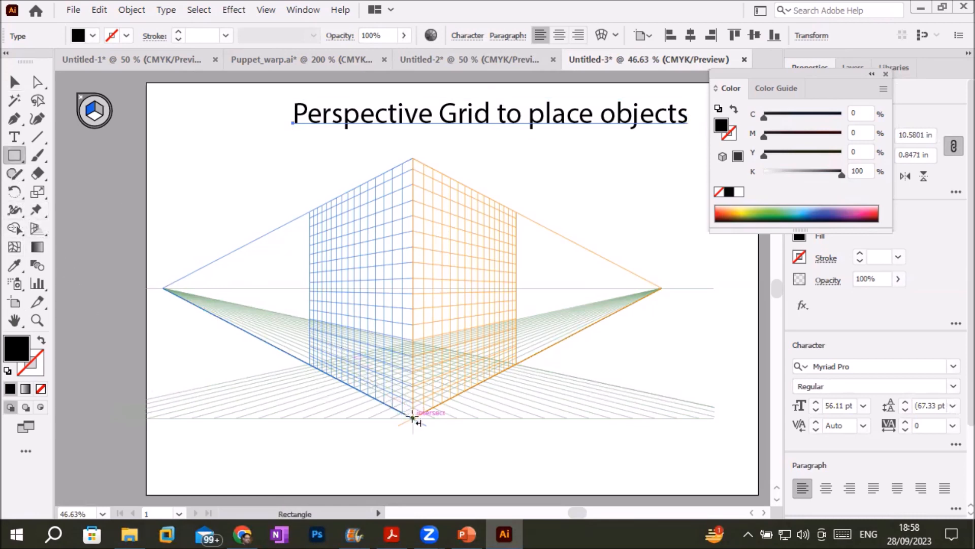
drag(413, 416, 311, 233)
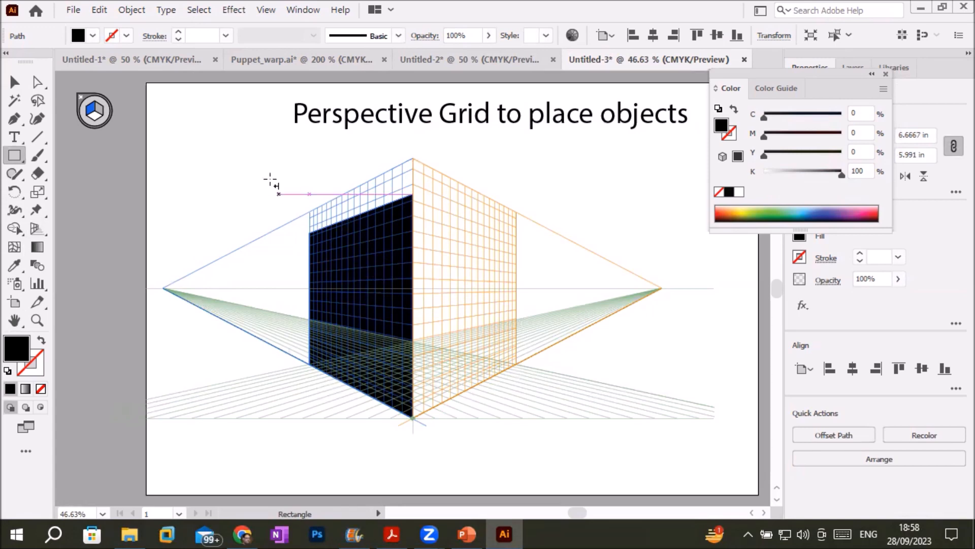
click(97, 112)
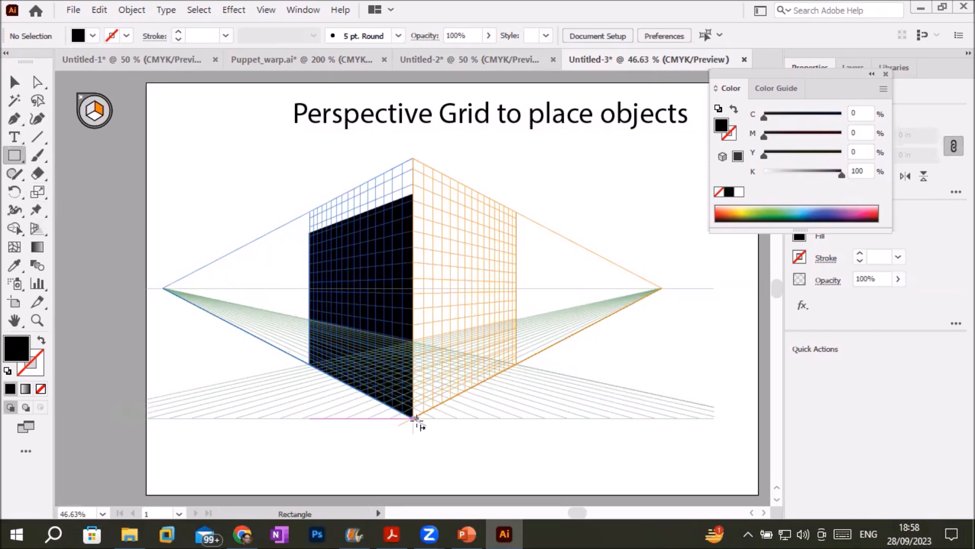
mouse_move(414, 420)
mouse_down()
mouse_move(402, 207)
mouse_move(482, 212)
mouse_move(540, 235)
mouse_move(533, 246)
mouse_move(520, 237)
mouse_up()
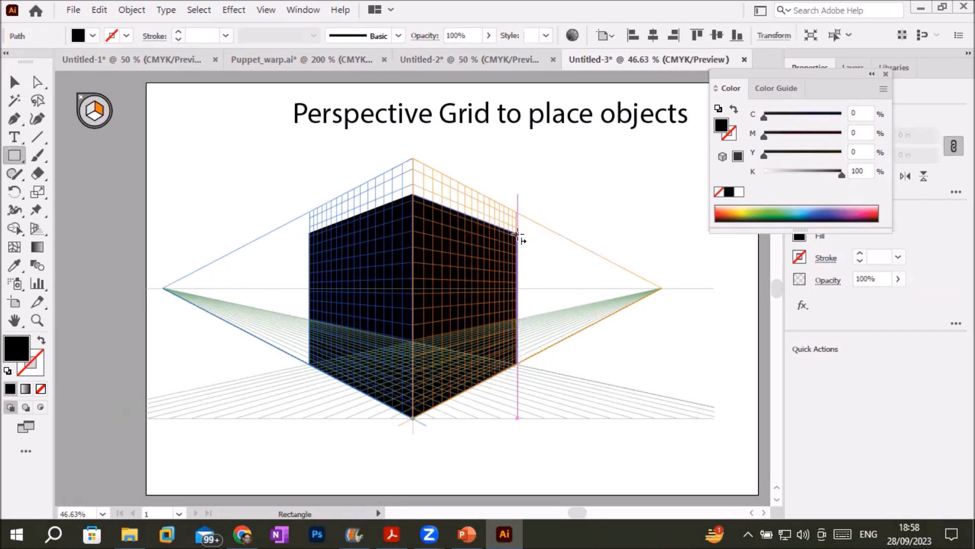
Step: Draw the cube's black top face on the horizontal plane, about 9.17 by 9.48 in, spanning the two walls' outer upper corners
key(shift+v)
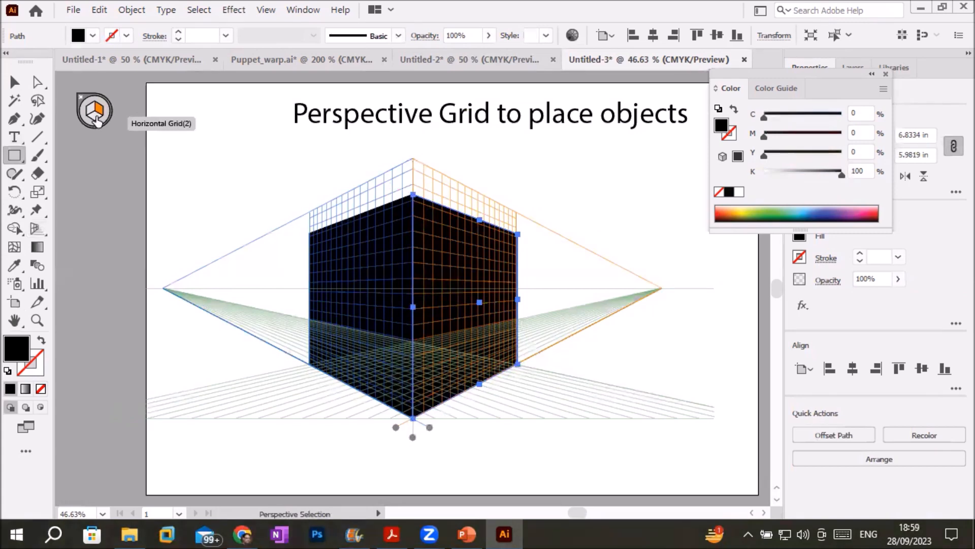
click(95, 120)
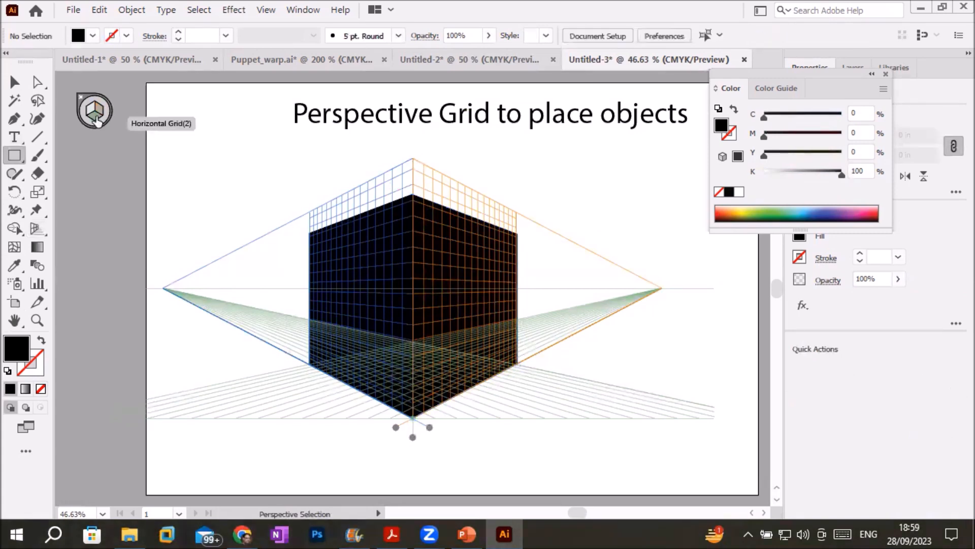
key(m)
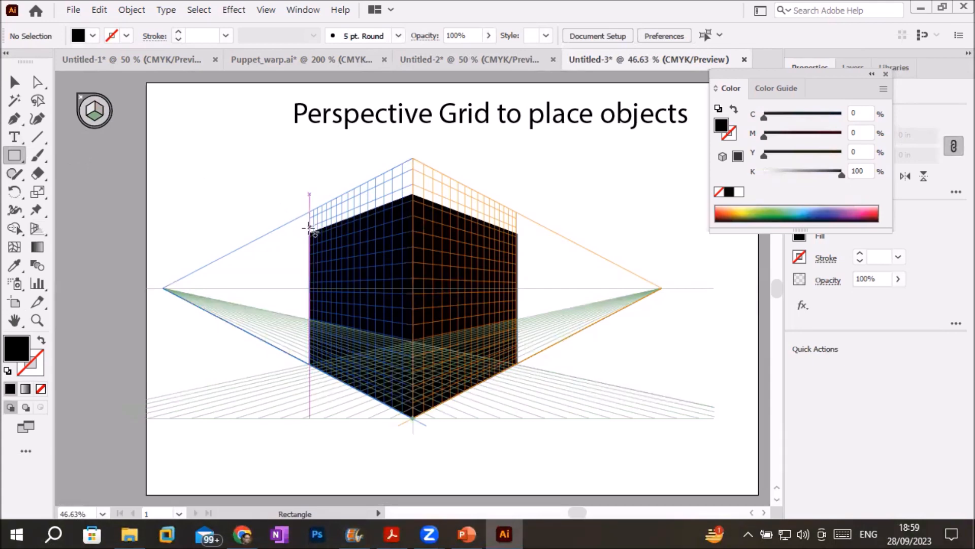
drag(310, 232, 517, 236)
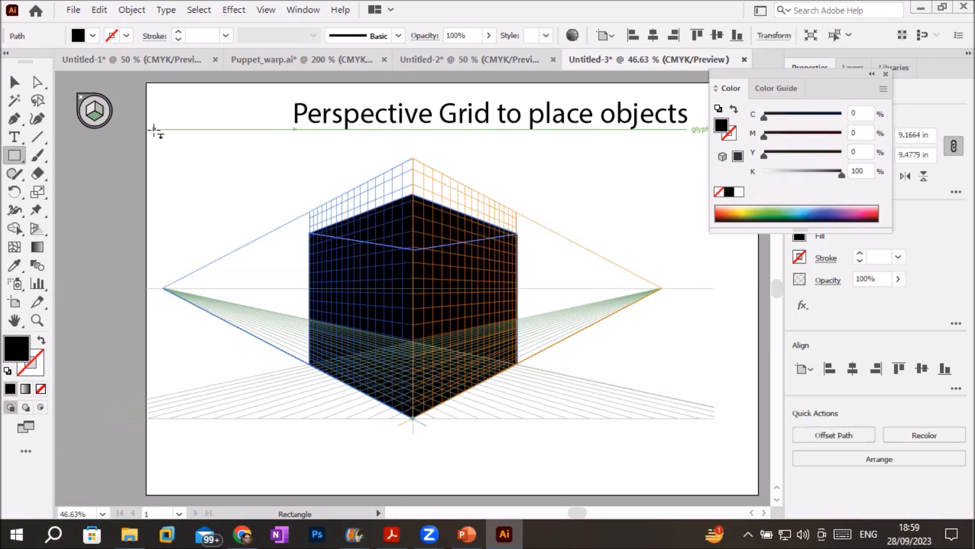
Step: Fill the cube's top face with CMYK Cyan (C 100, M 0, Y 0, K 0)
click(93, 36)
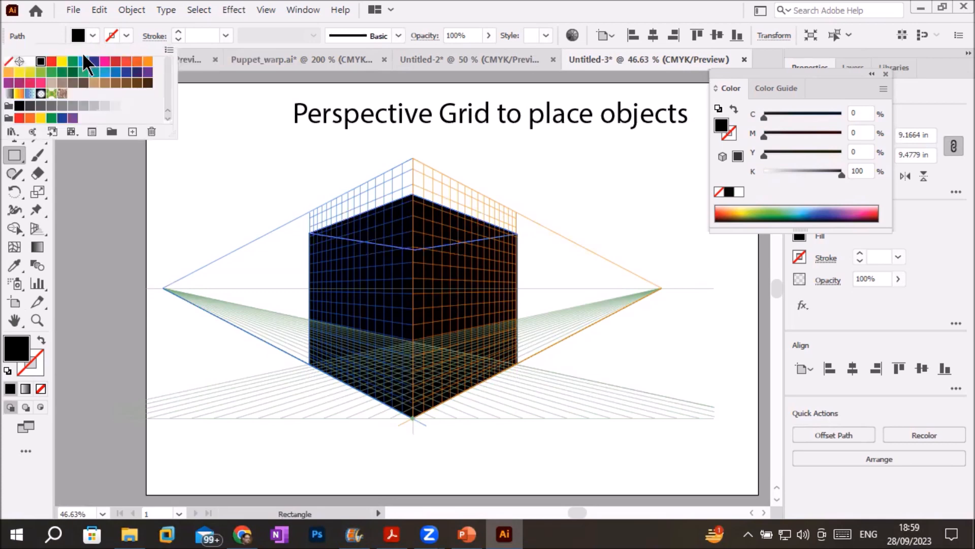
click(83, 61)
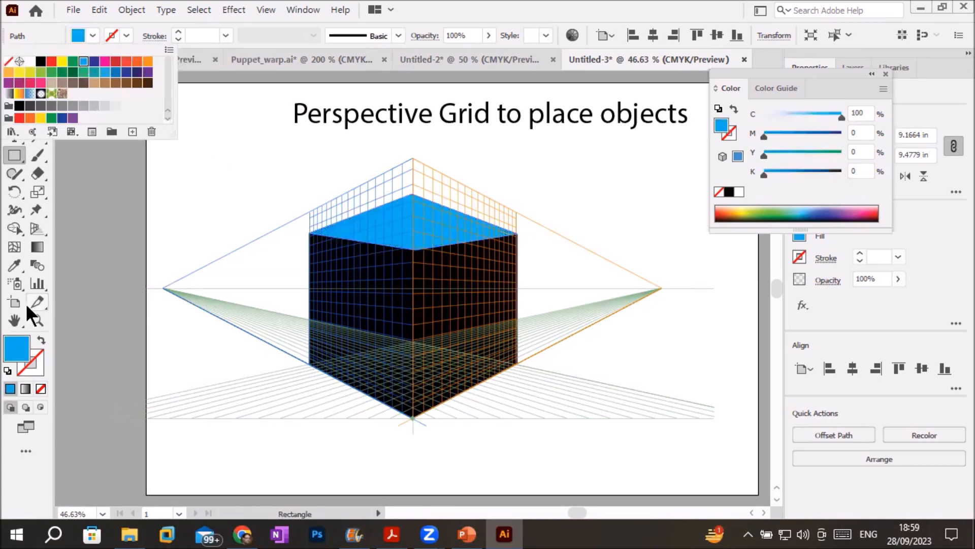
click(21, 346)
click(40, 224)
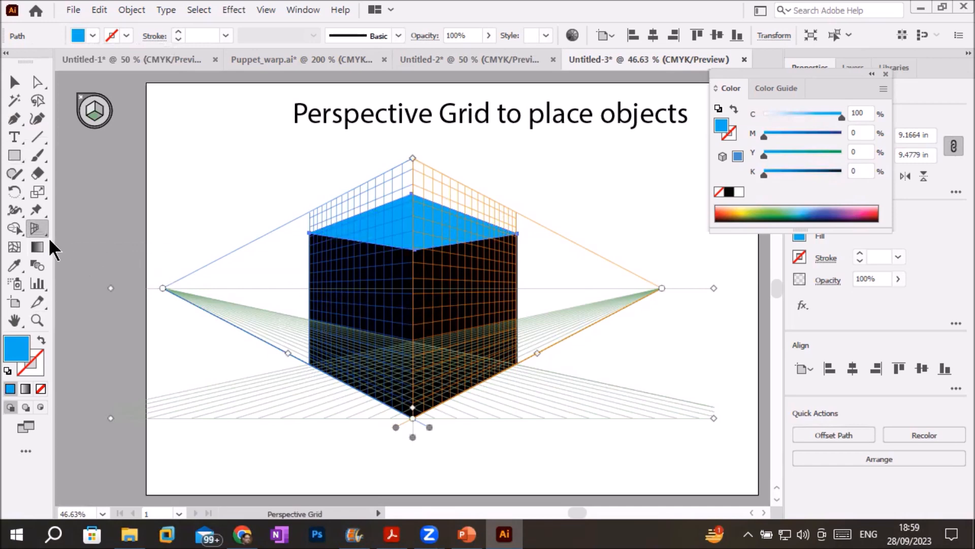
click(93, 36)
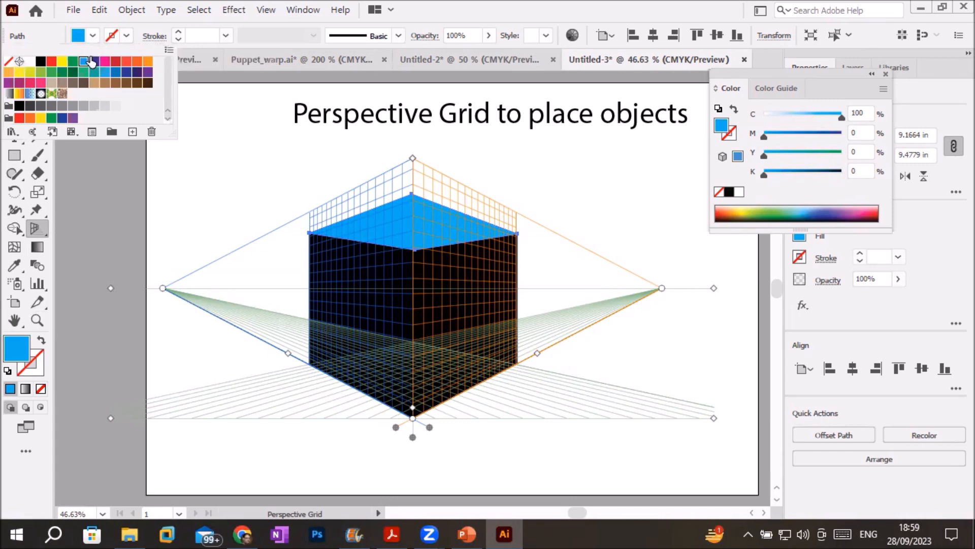
click(104, 62)
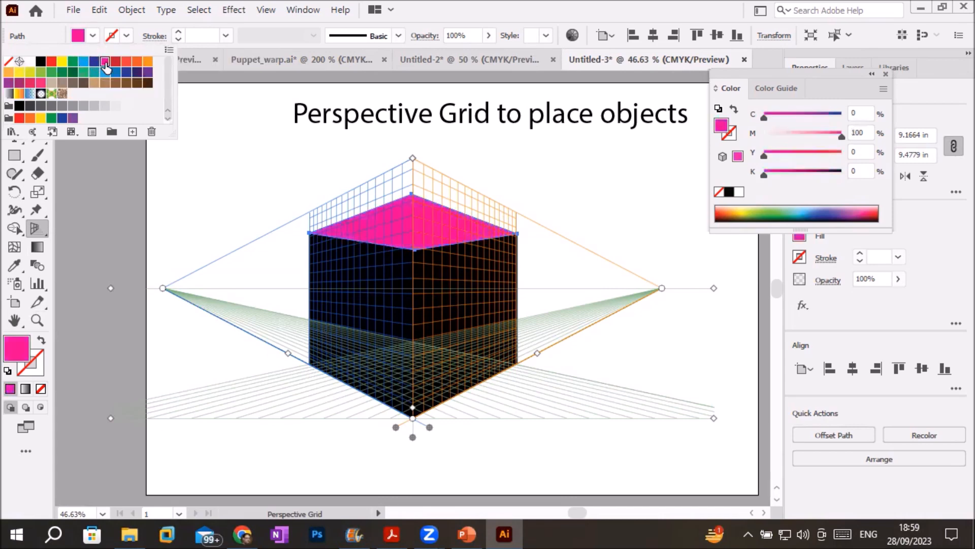
click(84, 62)
Step: Select the cube's left face with the Perspective Selection tool and fill it with yellow (C 0, M 0, Y 100, K 0)
click(42, 230)
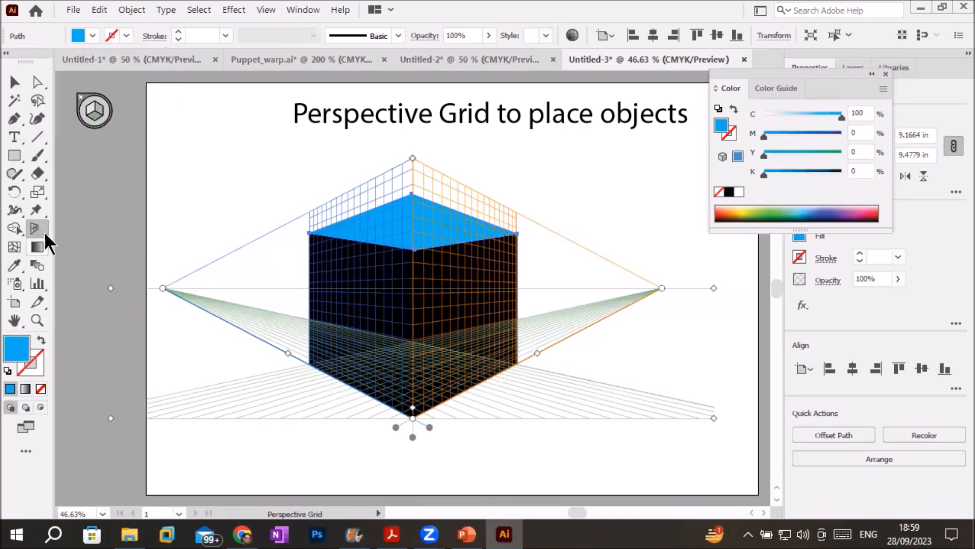
click(42, 226)
click(93, 247)
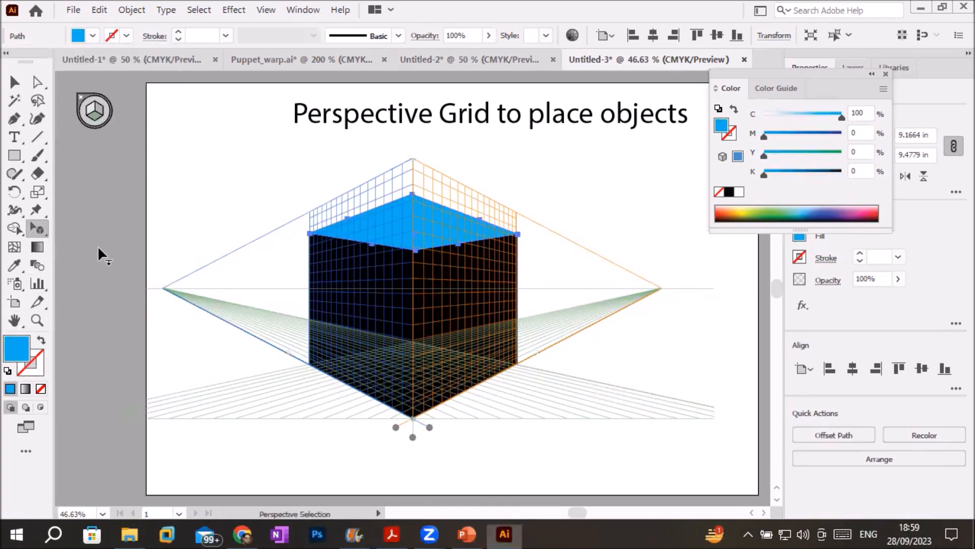
click(362, 268)
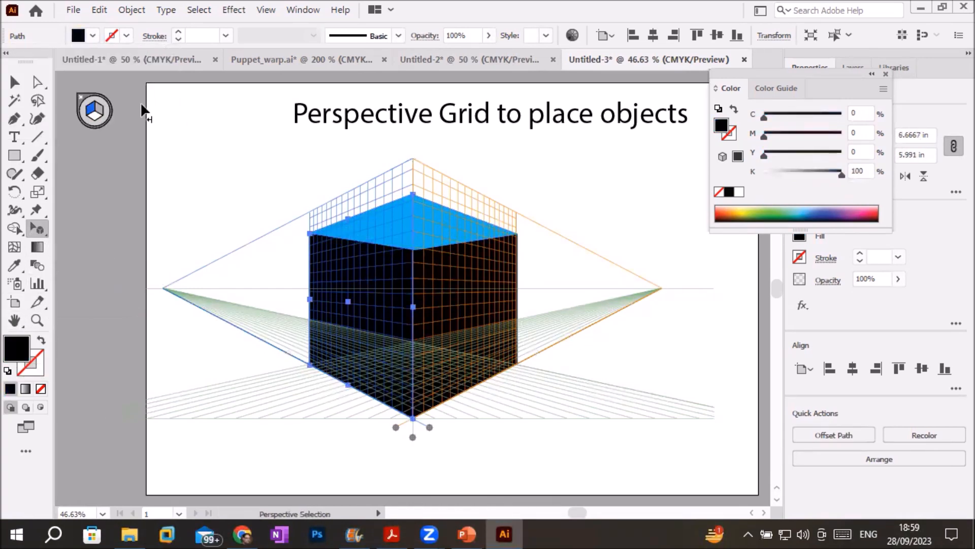
click(93, 35)
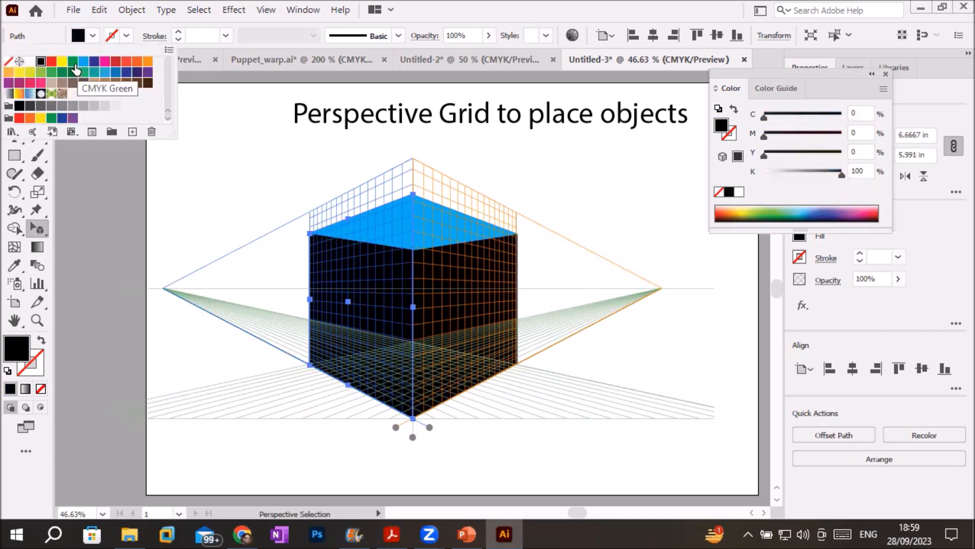
click(53, 76)
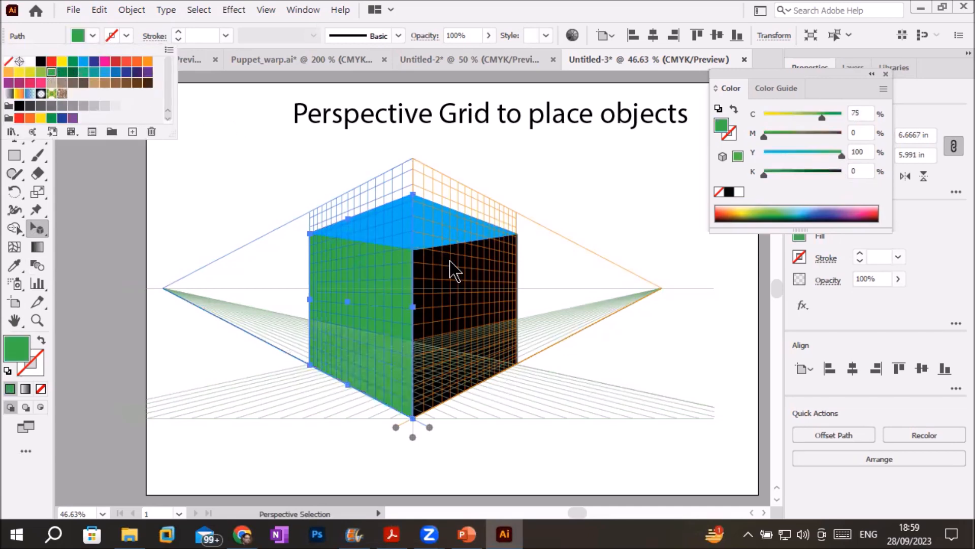
click(61, 67)
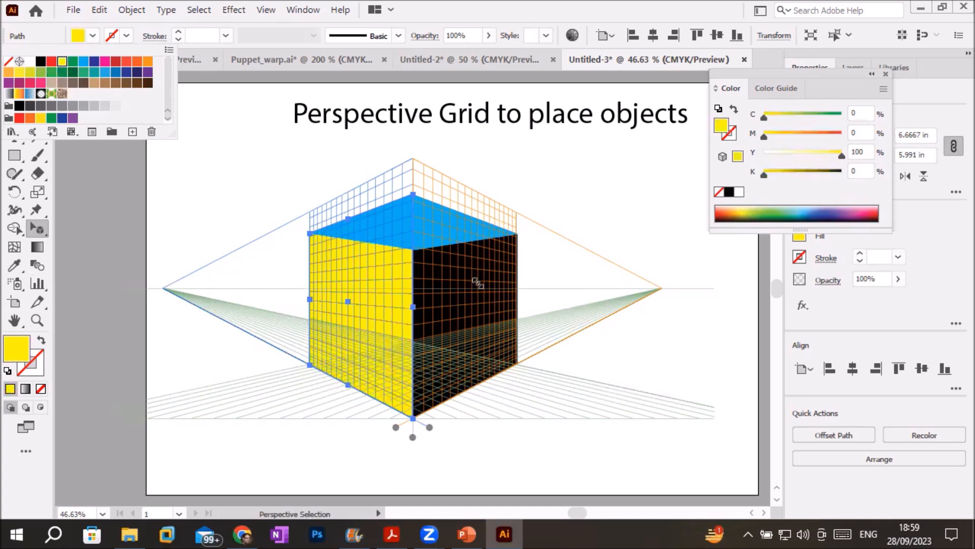
Step: Fill the cube's right face with orange (C 0, M 50, Y 100, K 0) and deselect it
click(486, 326)
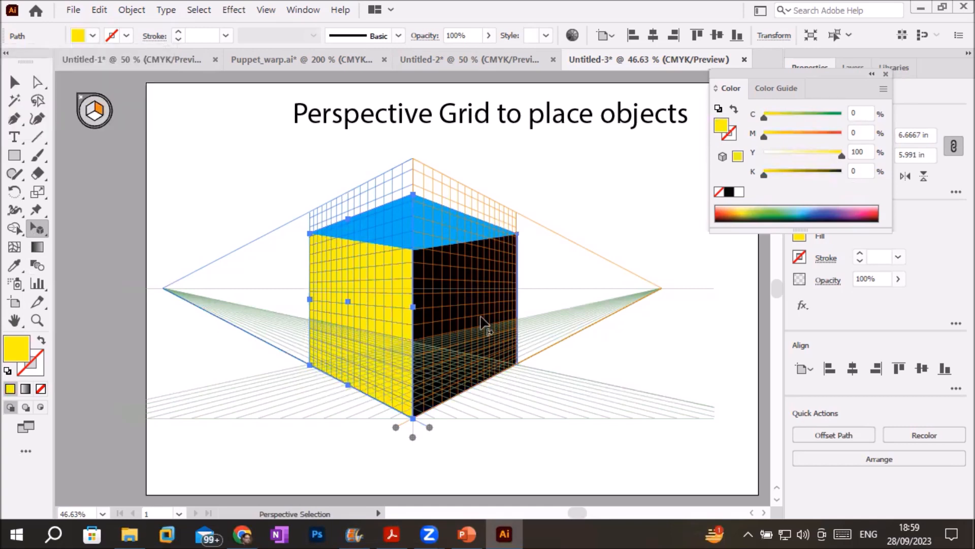
click(92, 34)
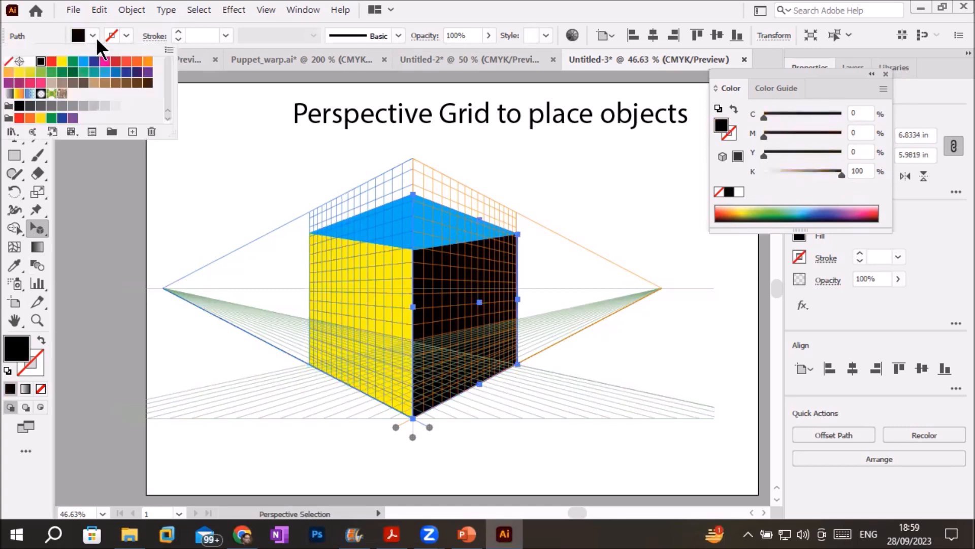
click(148, 62)
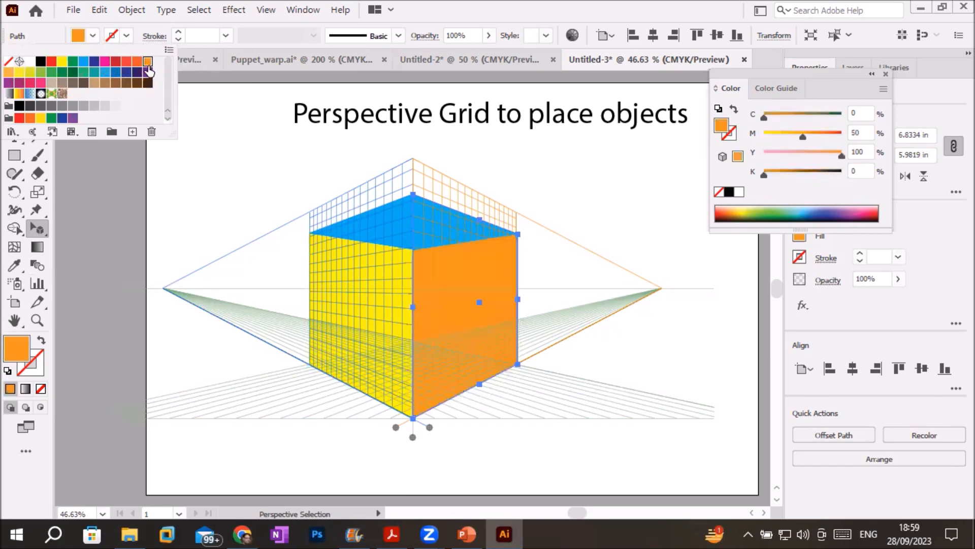
click(261, 431)
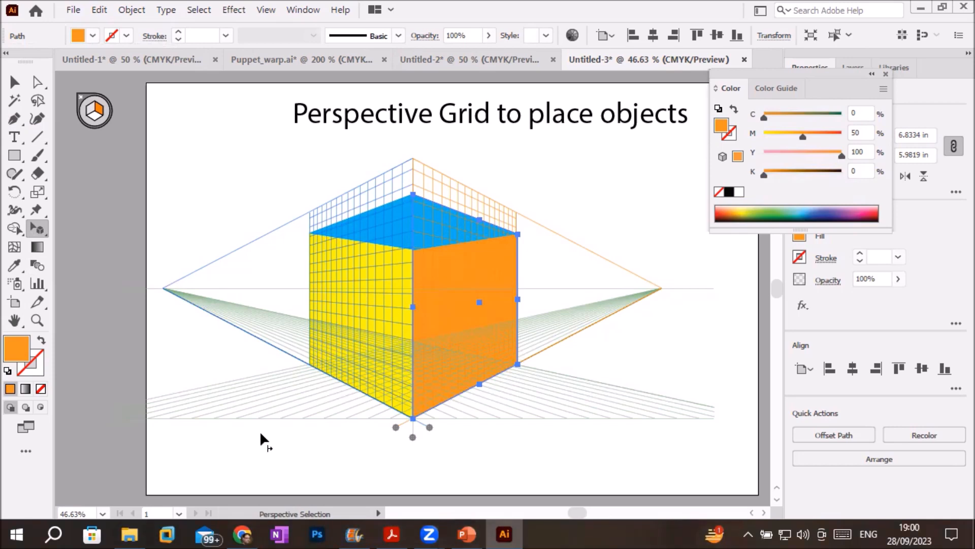
click(14, 82)
click(183, 144)
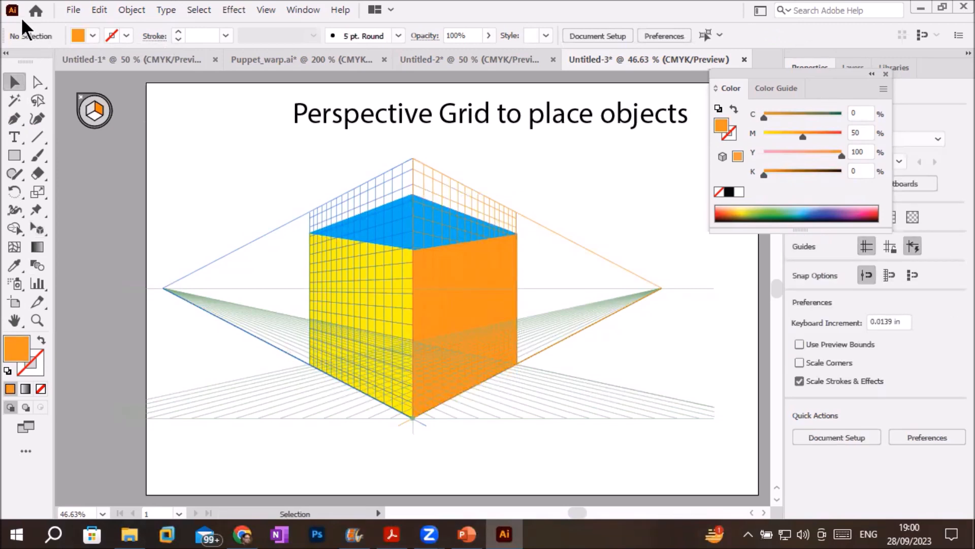
Step: Start placing image files and browse to the ButterflyAnimals folder inside Images
click(75, 10)
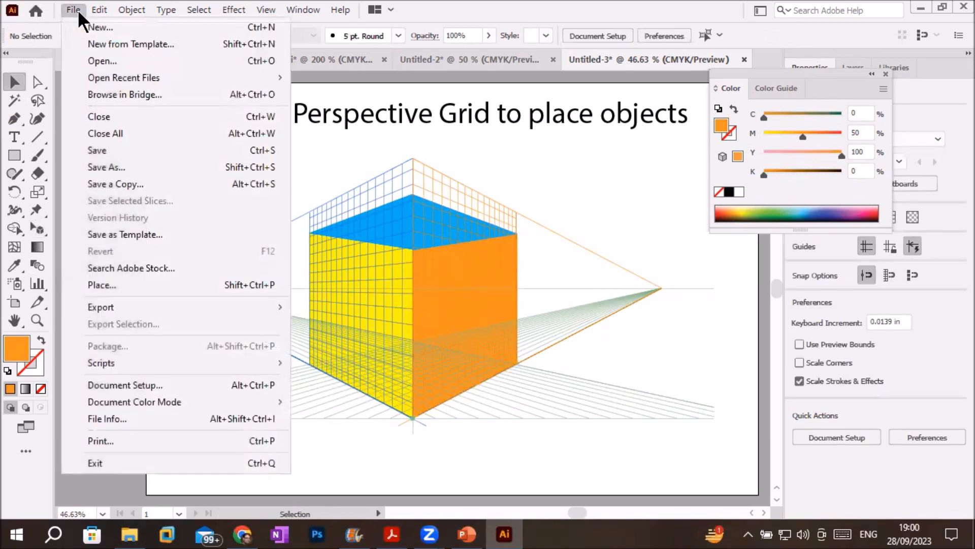
click(128, 285)
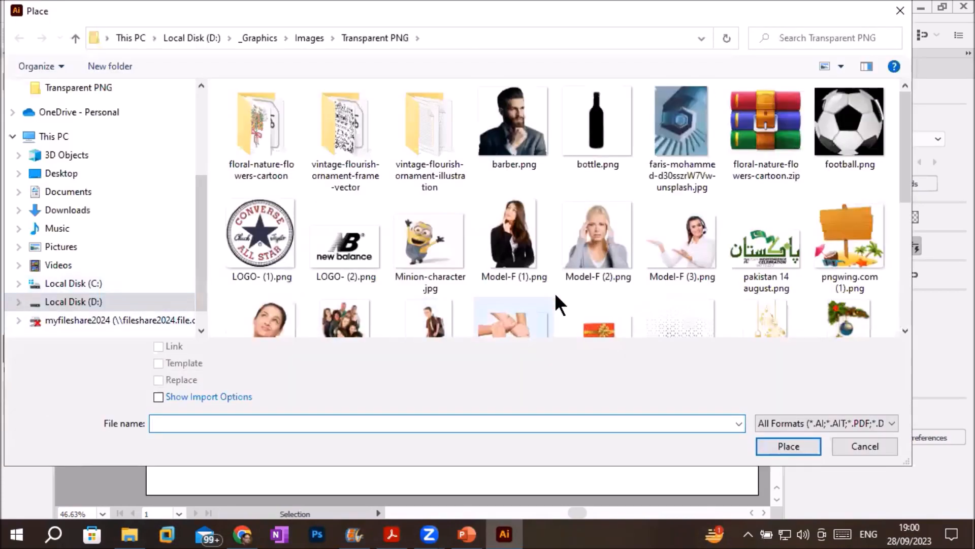
click(311, 39)
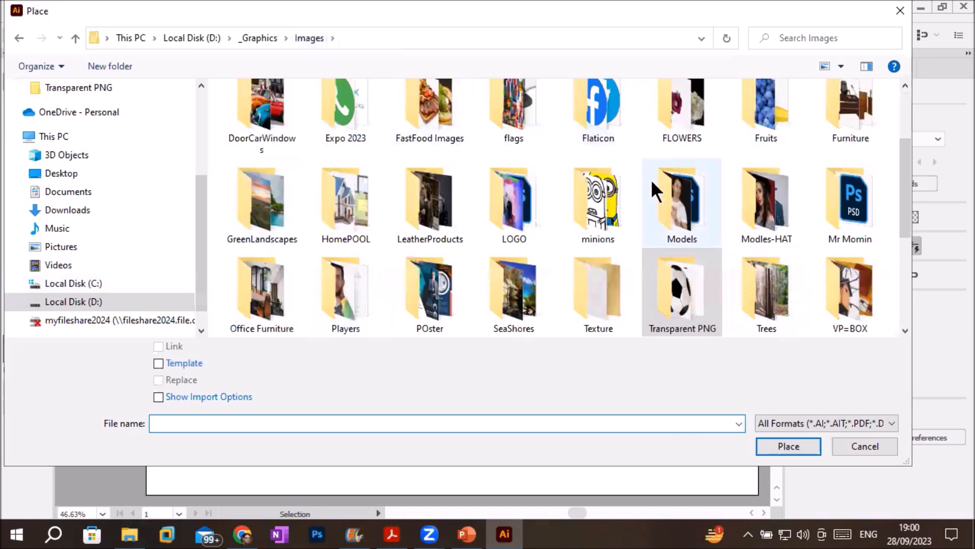
scroll(589, 211, up, 2)
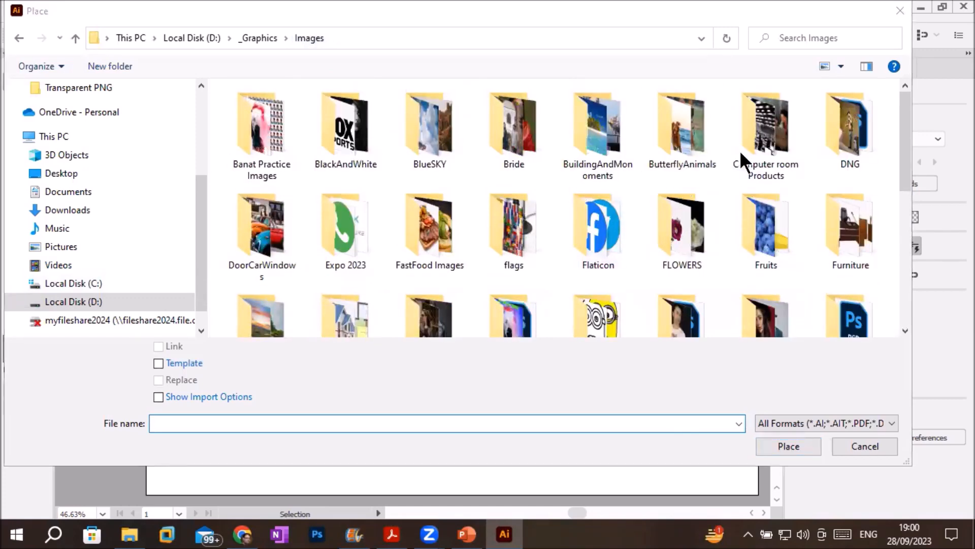
click(603, 134)
double_click(604, 136)
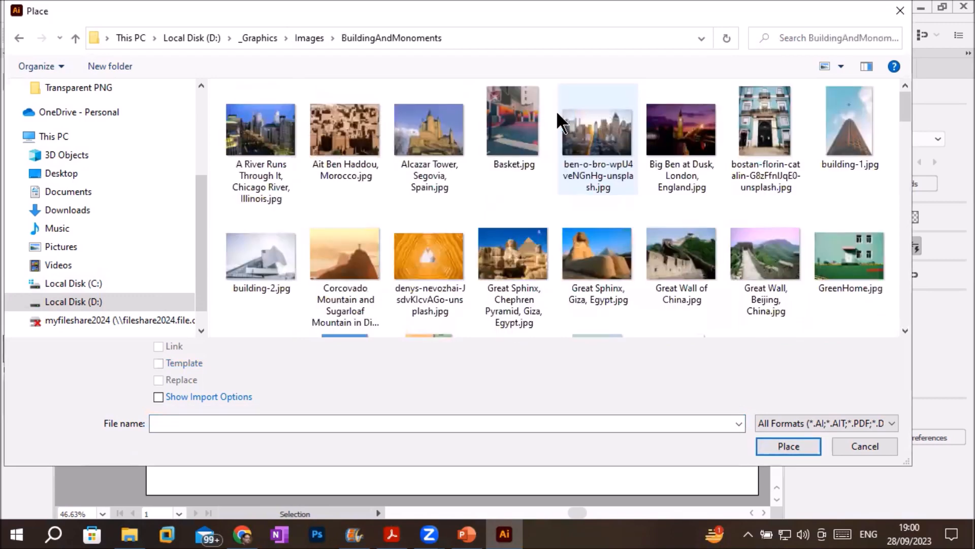
click(308, 38)
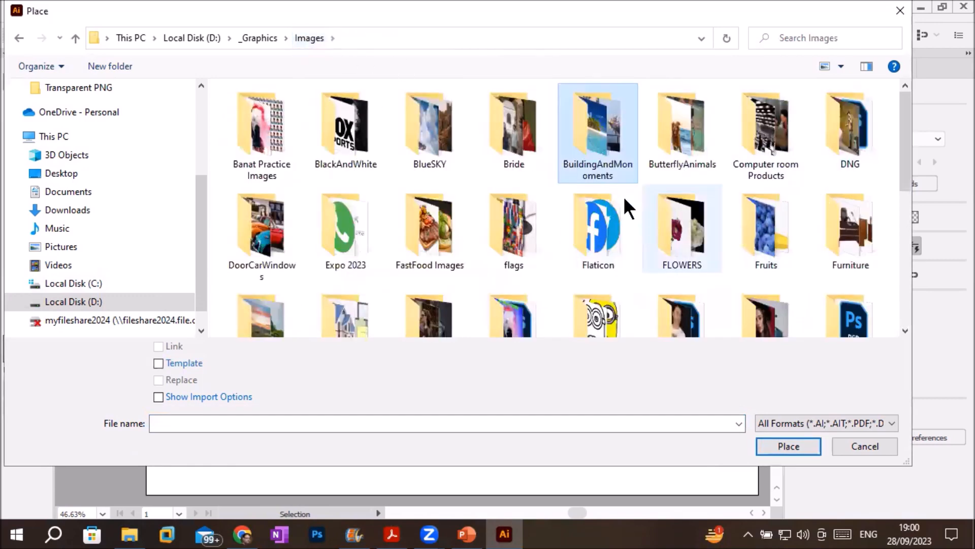
double_click(664, 123)
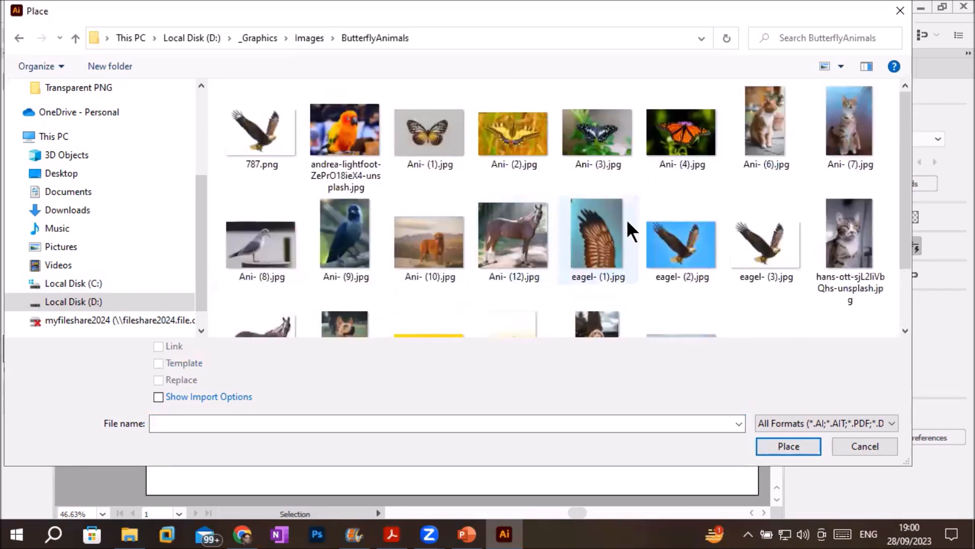
Step: Load Ani- (6).jpg, Ani- (7).jpg and the photo of the dog running on the beach together for placing
click(775, 131)
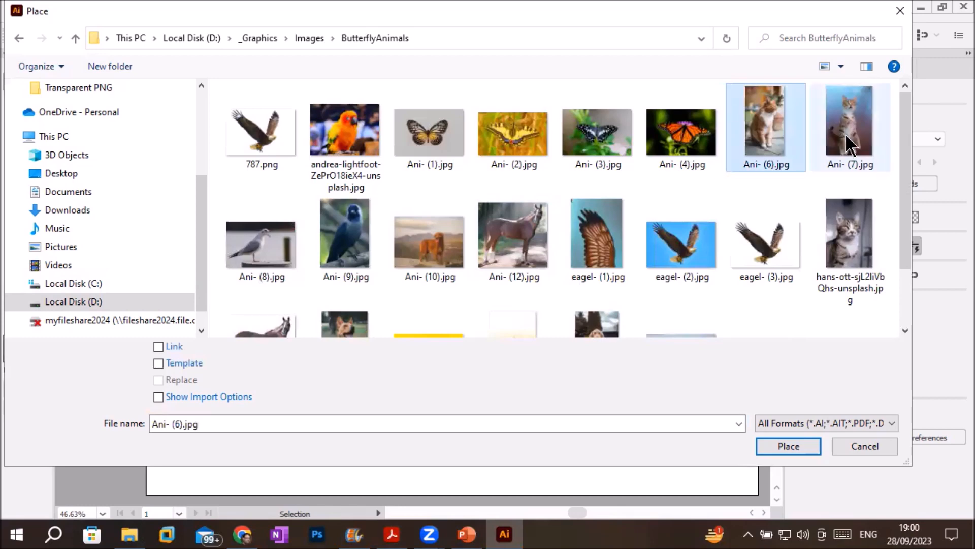
ctrl+click(851, 144)
scroll(461, 260, down, 2)
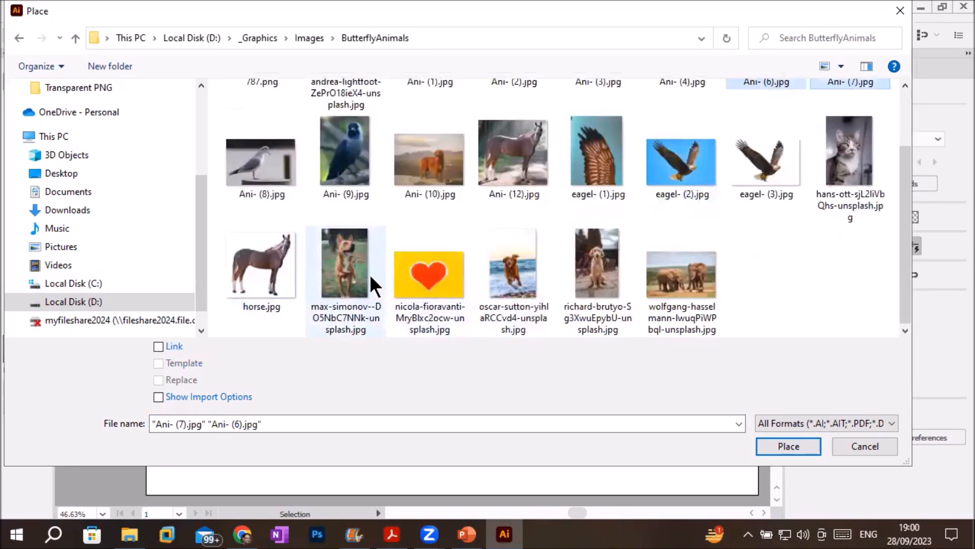
ctrl+click(520, 272)
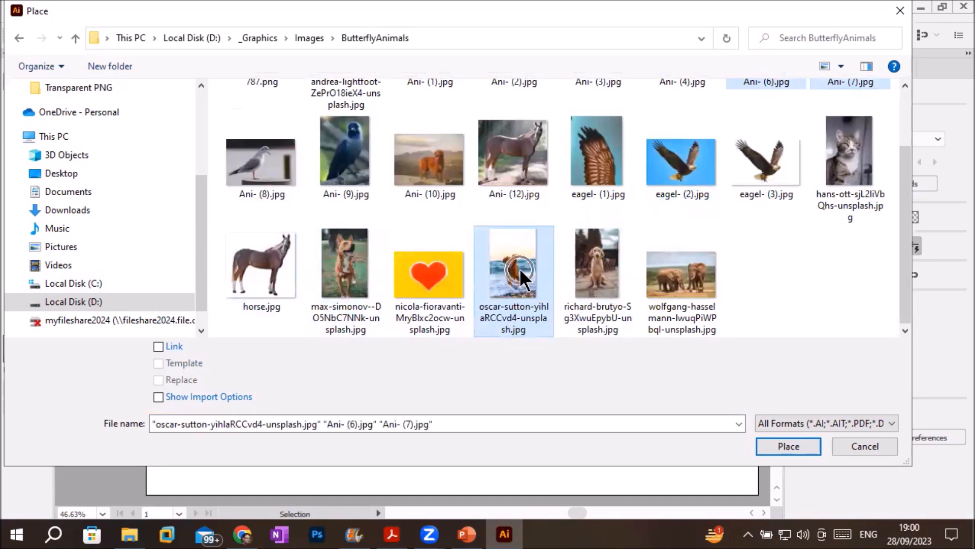
click(773, 445)
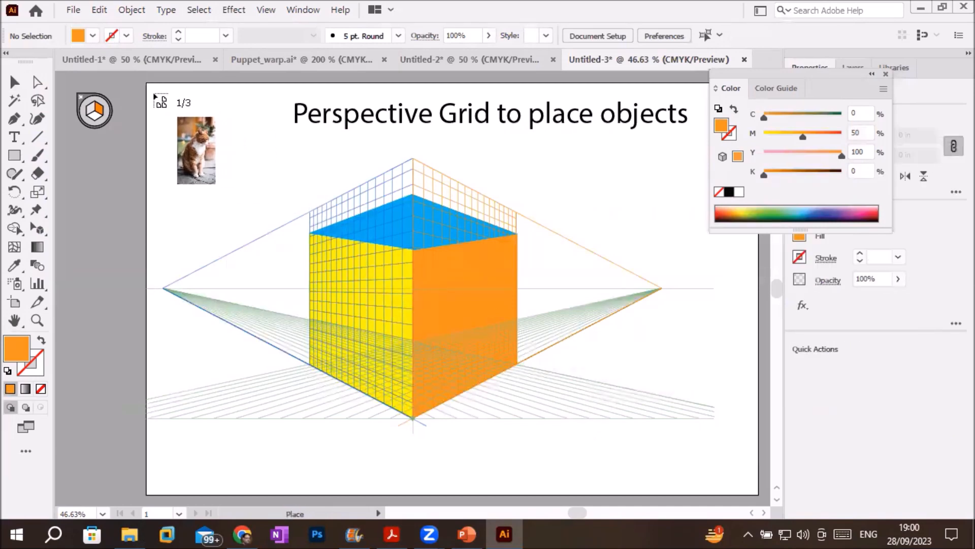
Step: Place both cat photos at the artboard's upper-left corner, the second about 1.24 by 2.19 in, and the dog photo below, about 1.57 by 2.36 in
drag(150, 91, 198, 173)
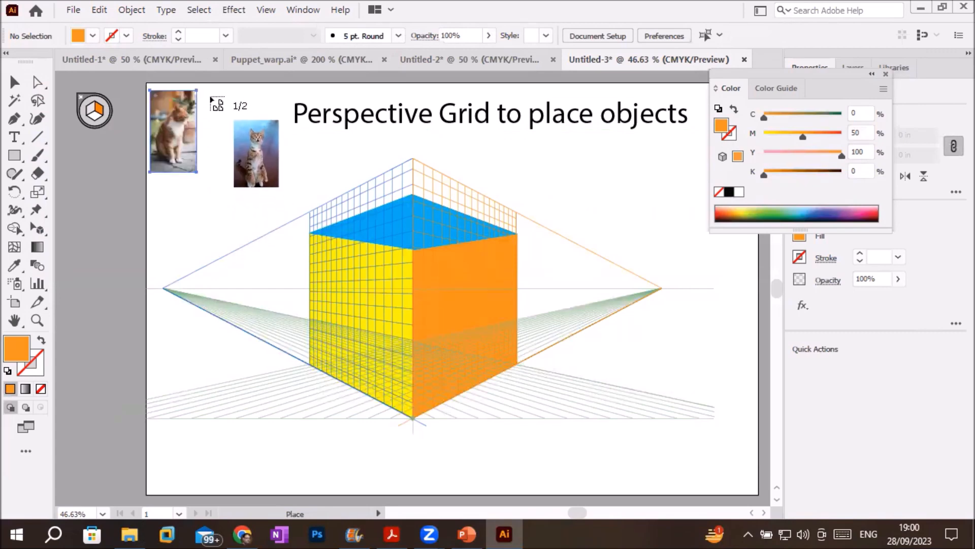
drag(208, 91, 266, 178)
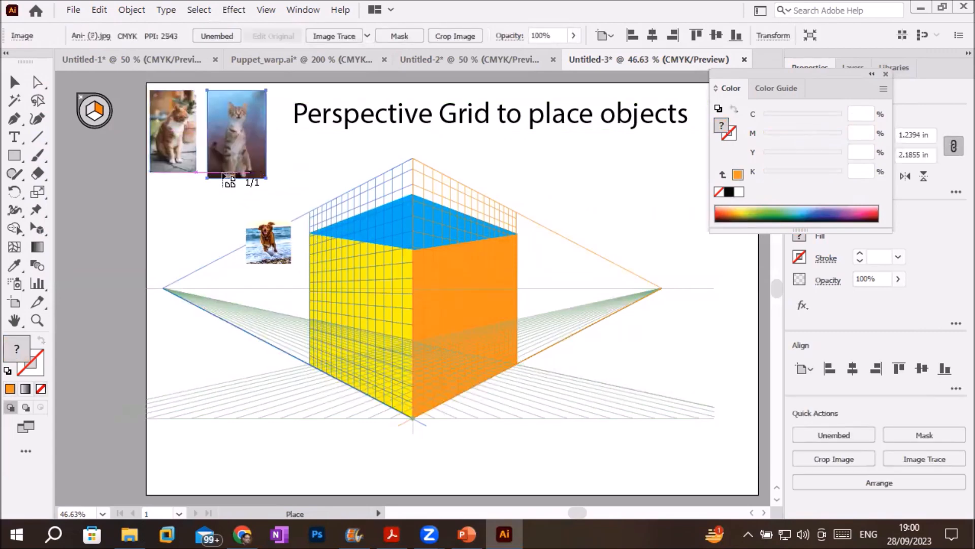
drag(83, 172, 154, 325)
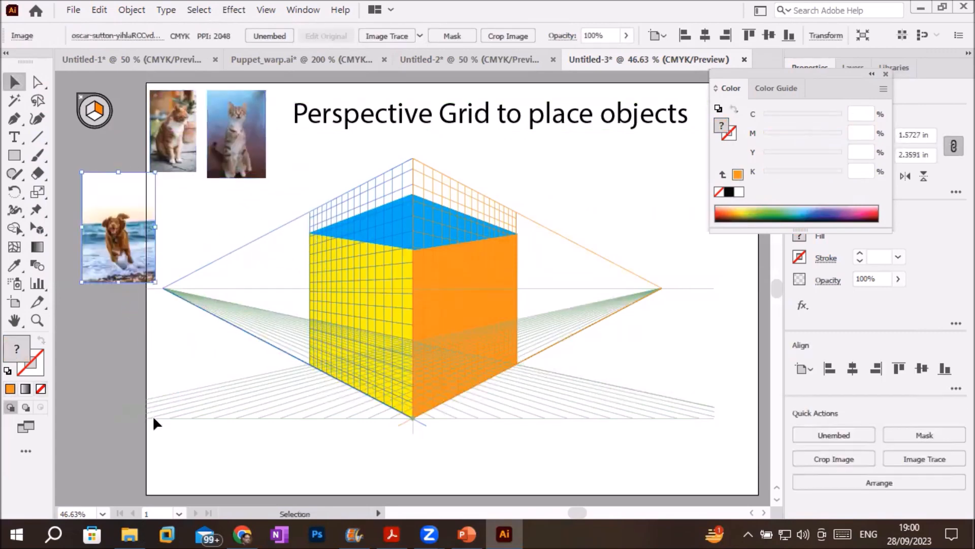